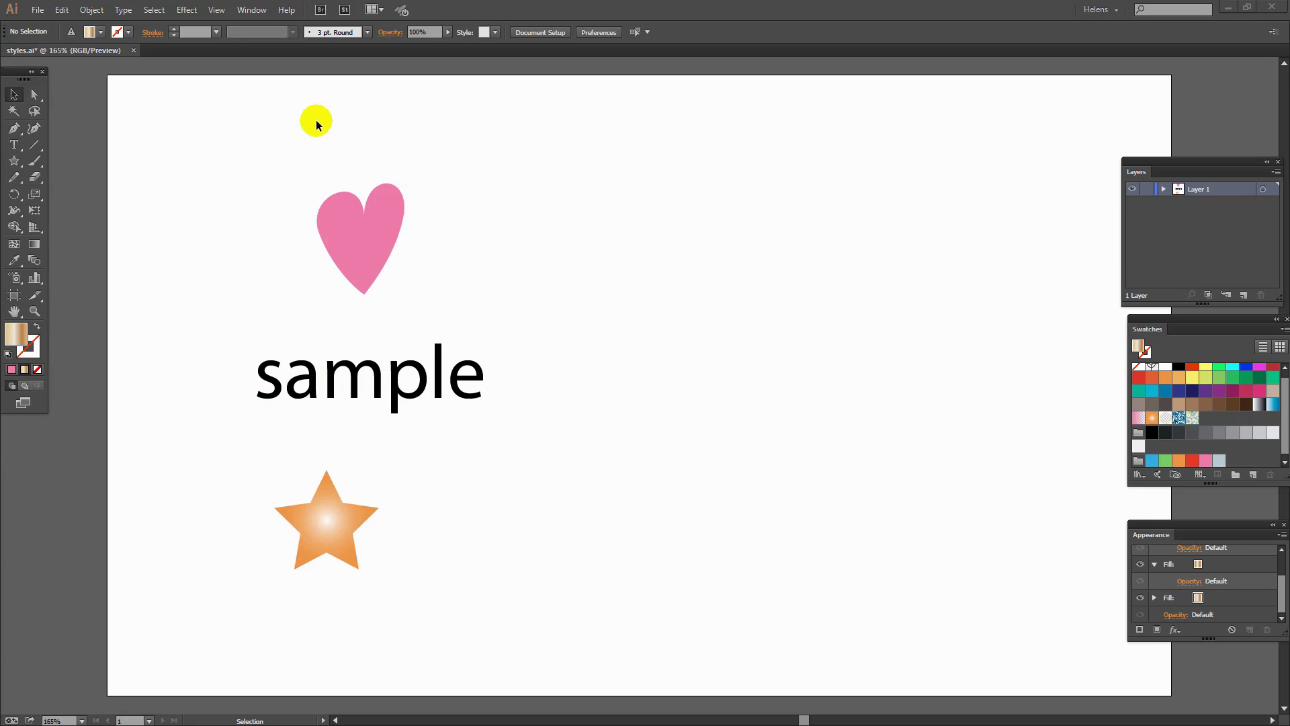
Open the Graphic Styles panel from the Window menu and place it beside the artboard.
{"action": "left_click", "coordinate": [246, 10]}
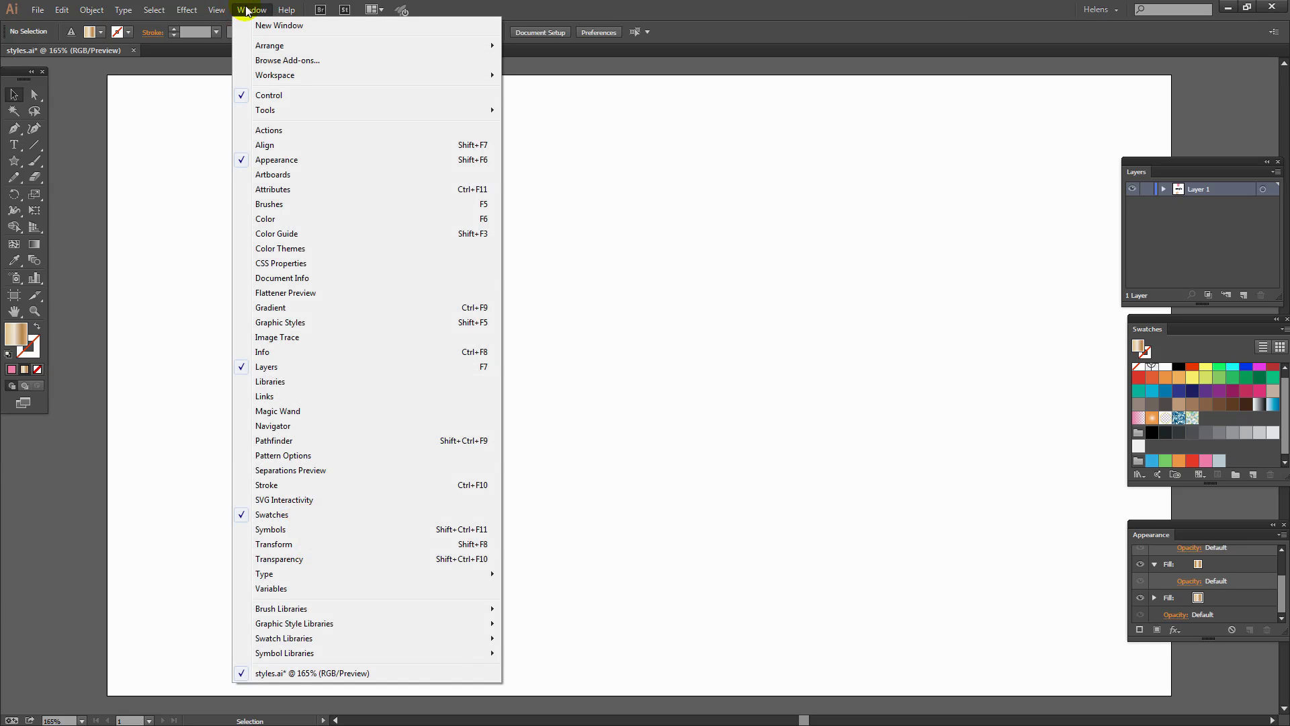
{"action": "left_click", "coordinate": [277, 323]}
{"action": "left_click_drag", "start_coordinate": [874, 390], "coordinate": [375, 250]}
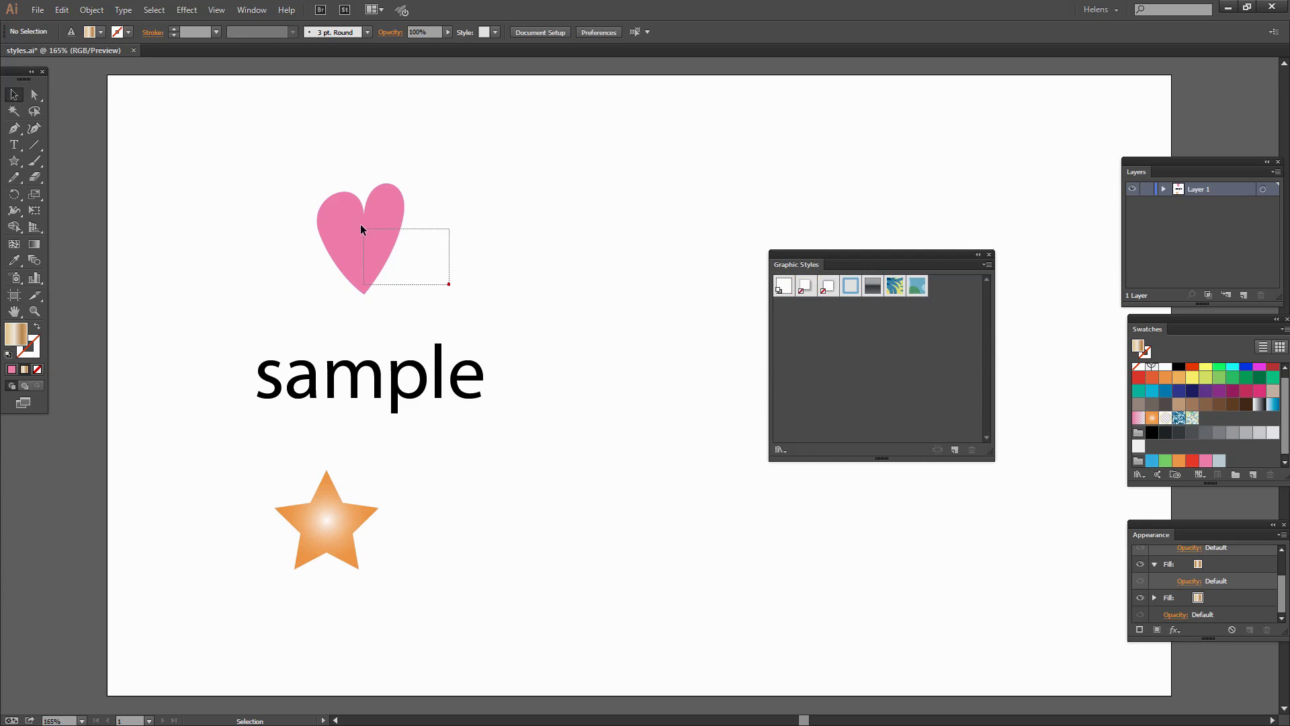
Apply the Default graphic style to the heart, then undo it to restore the pink fill.
{"action": "left_click", "coordinate": [360, 229]}
{"action": "left_click", "coordinate": [812, 288]}
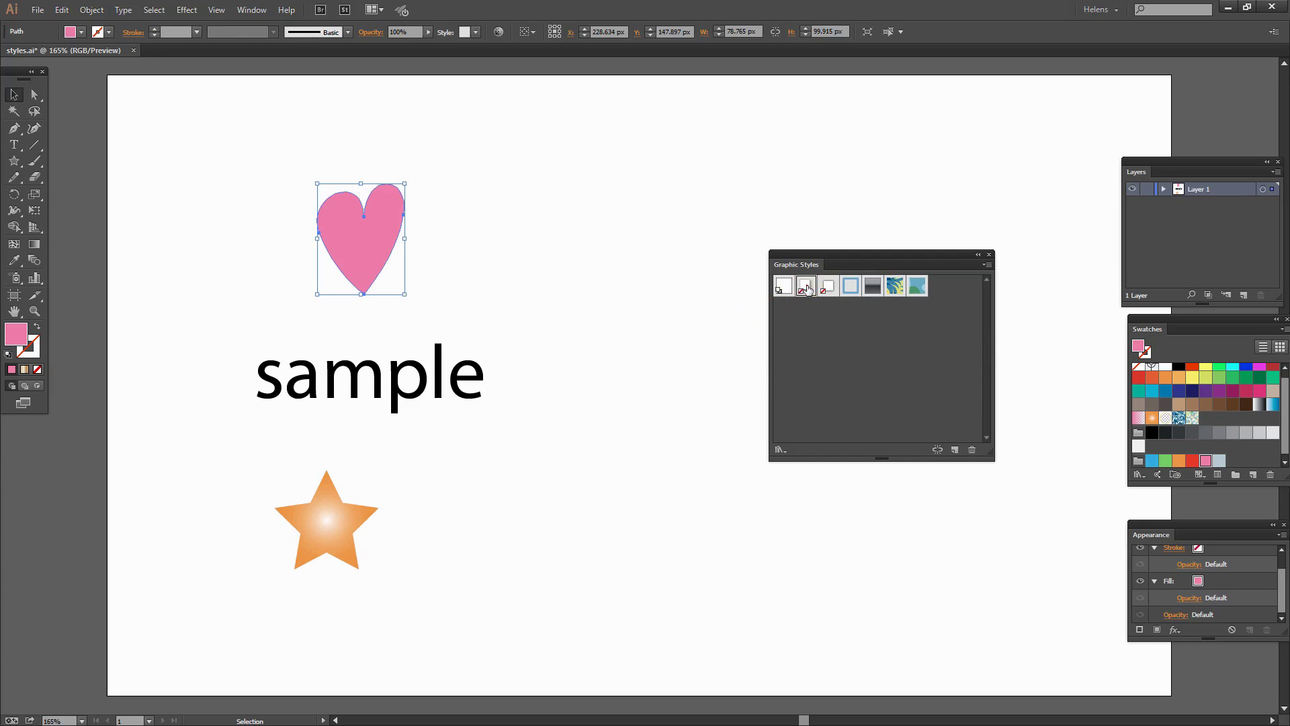
{"action": "left_click", "coordinate": [464, 290]}
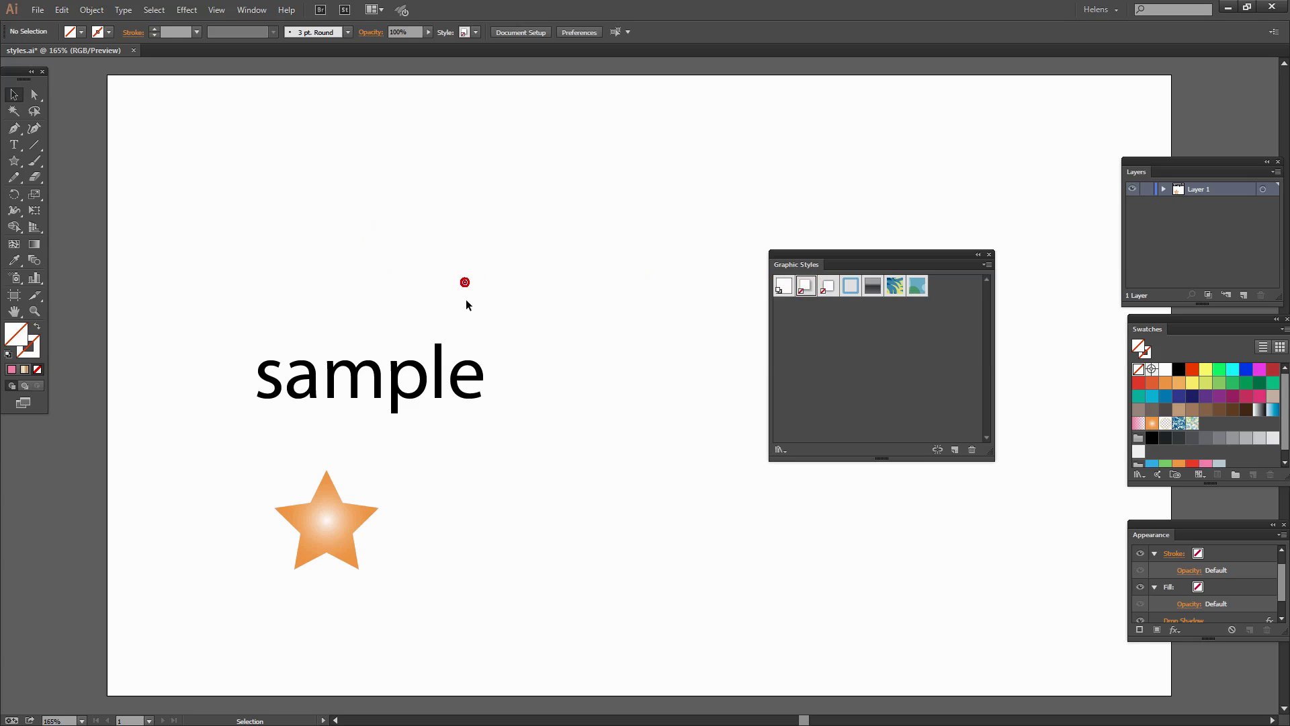
{"action": "left_click", "coordinate": [317, 202]}
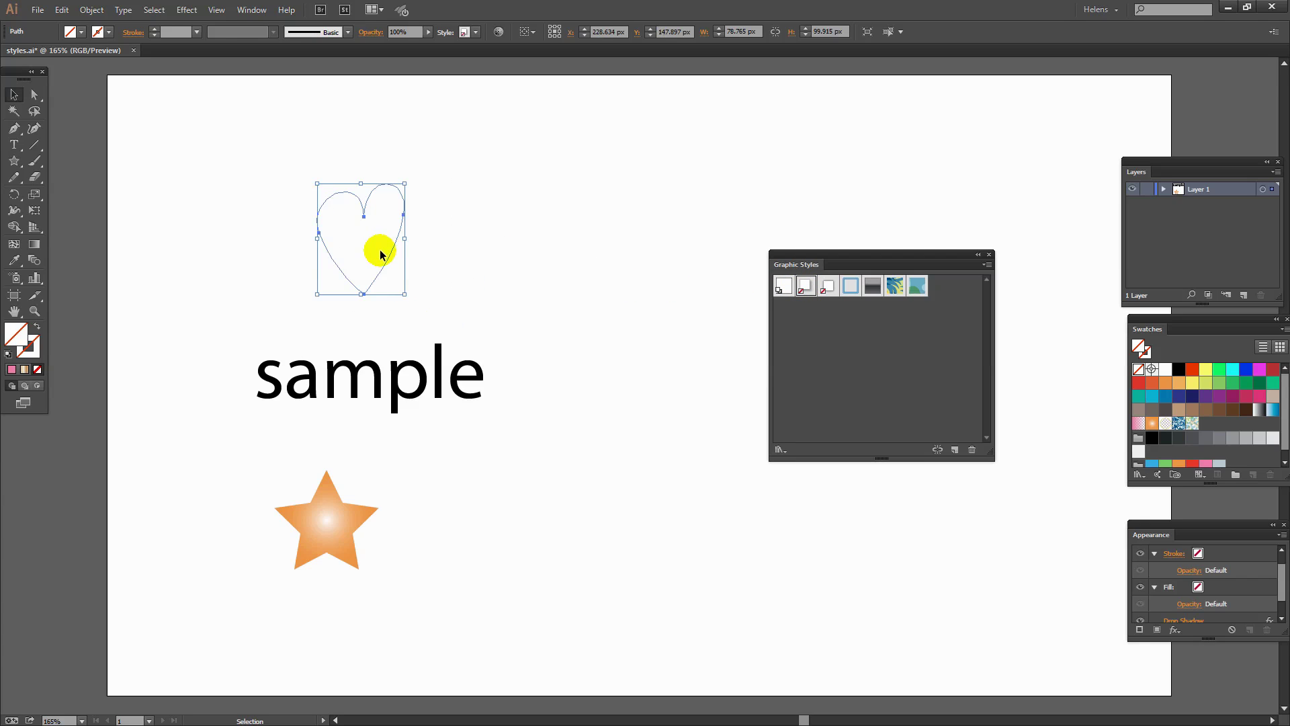
{"action": "key", "text": "a"}
{"action": "key", "text": "v"}
{"action": "key", "text": "ctrl+z"}
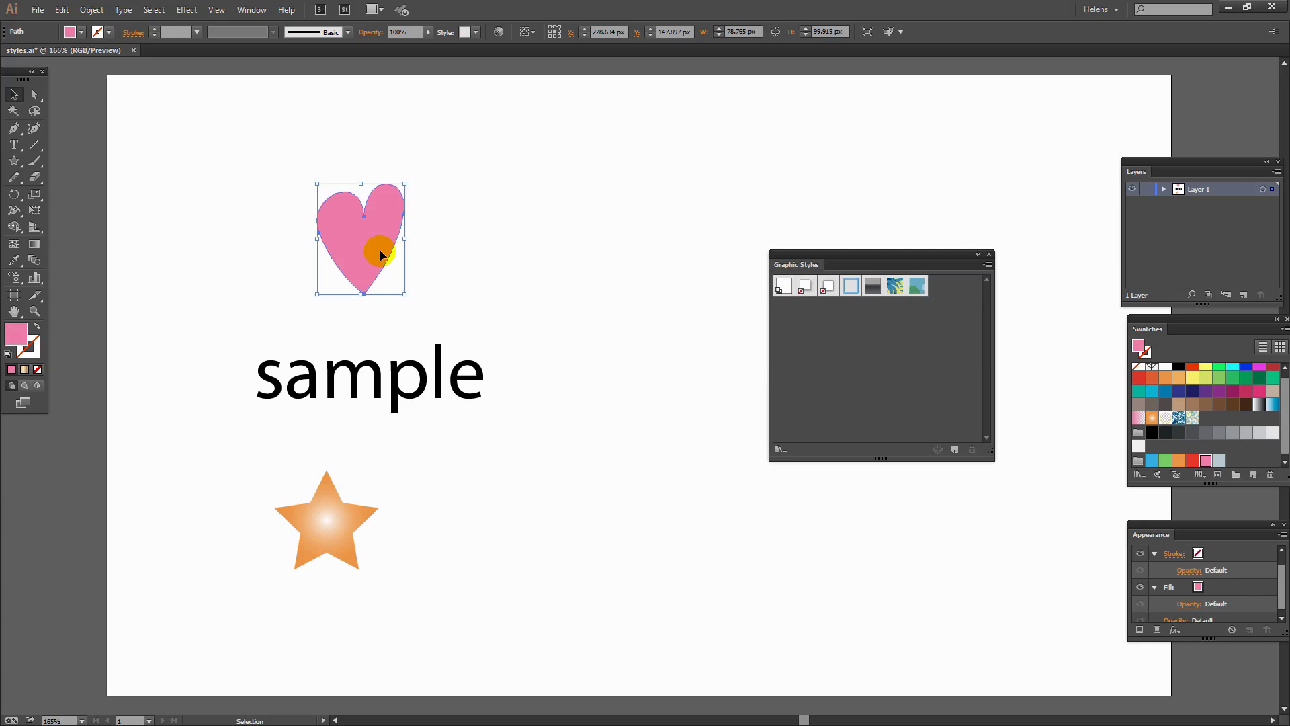
Preview the Drop Shadow and Outer Glow styles on the heart, undoing each one.
{"action": "left_click", "coordinate": [805, 287]}
{"action": "left_click", "coordinate": [592, 307]}
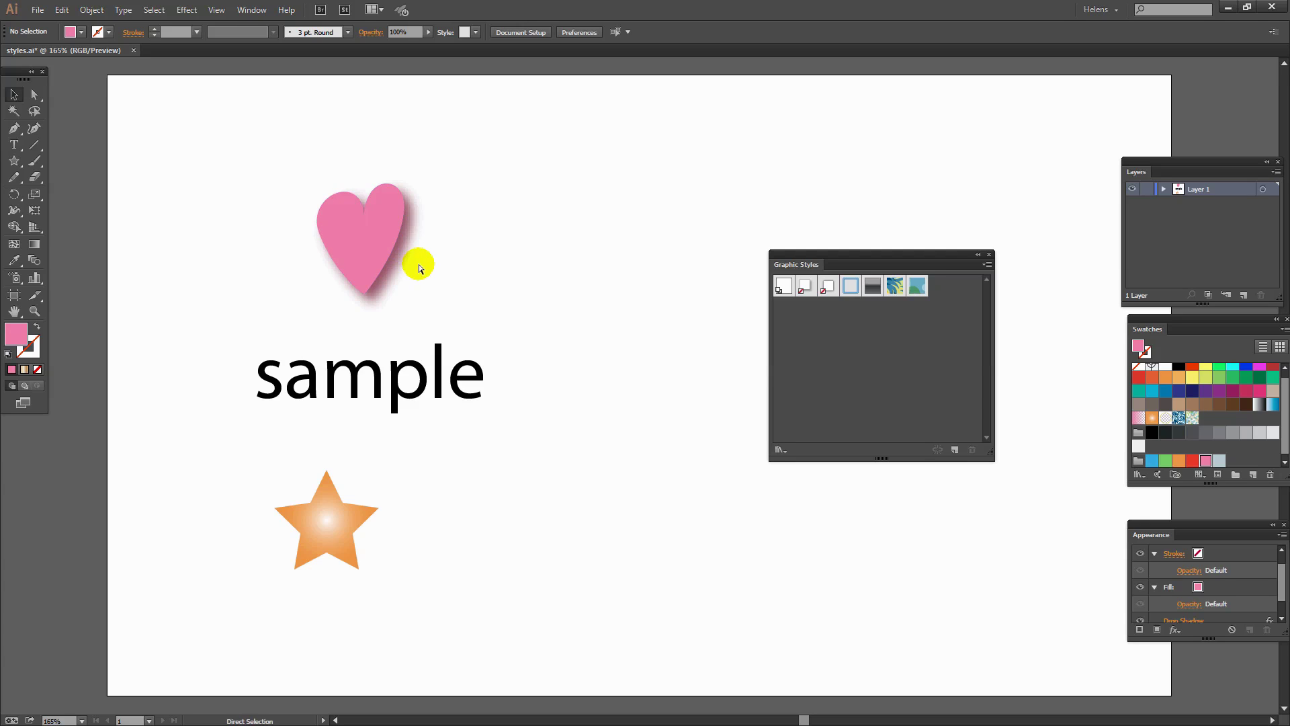
{"action": "key", "text": "ctrl+z"}
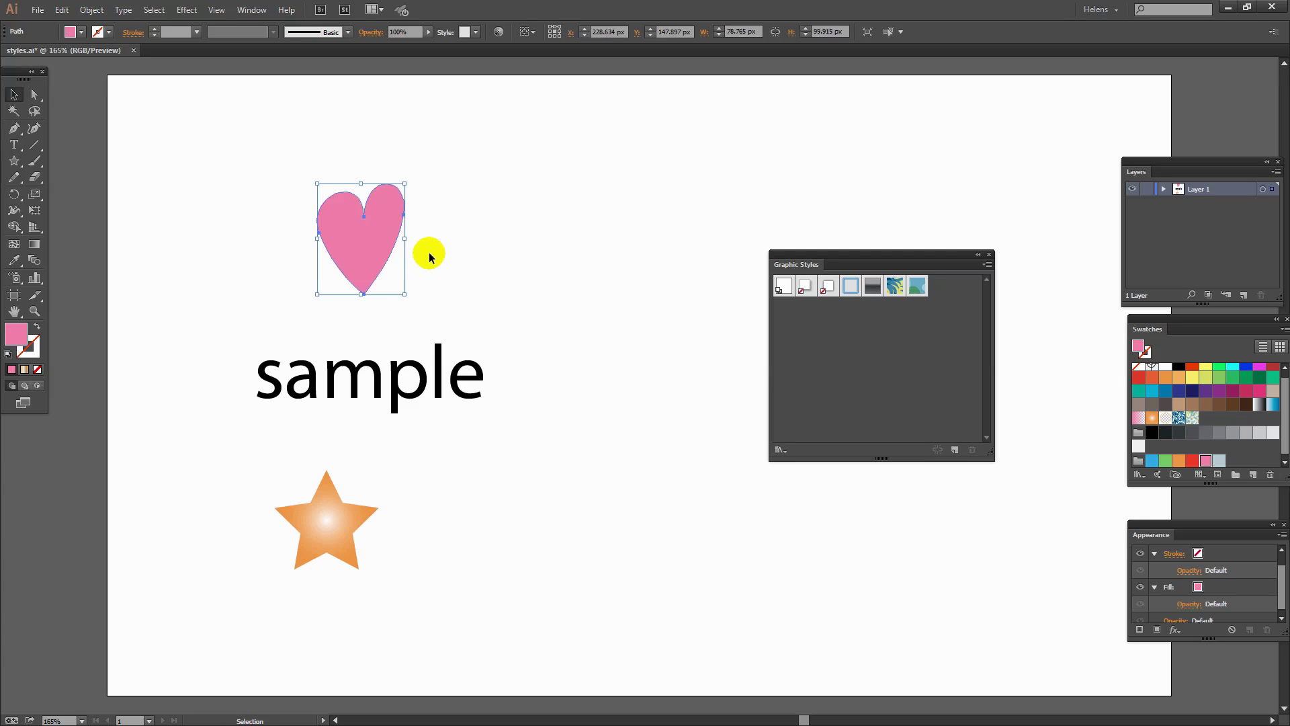
{"action": "left_click", "coordinate": [829, 288]}
{"action": "left_click", "coordinate": [577, 289]}
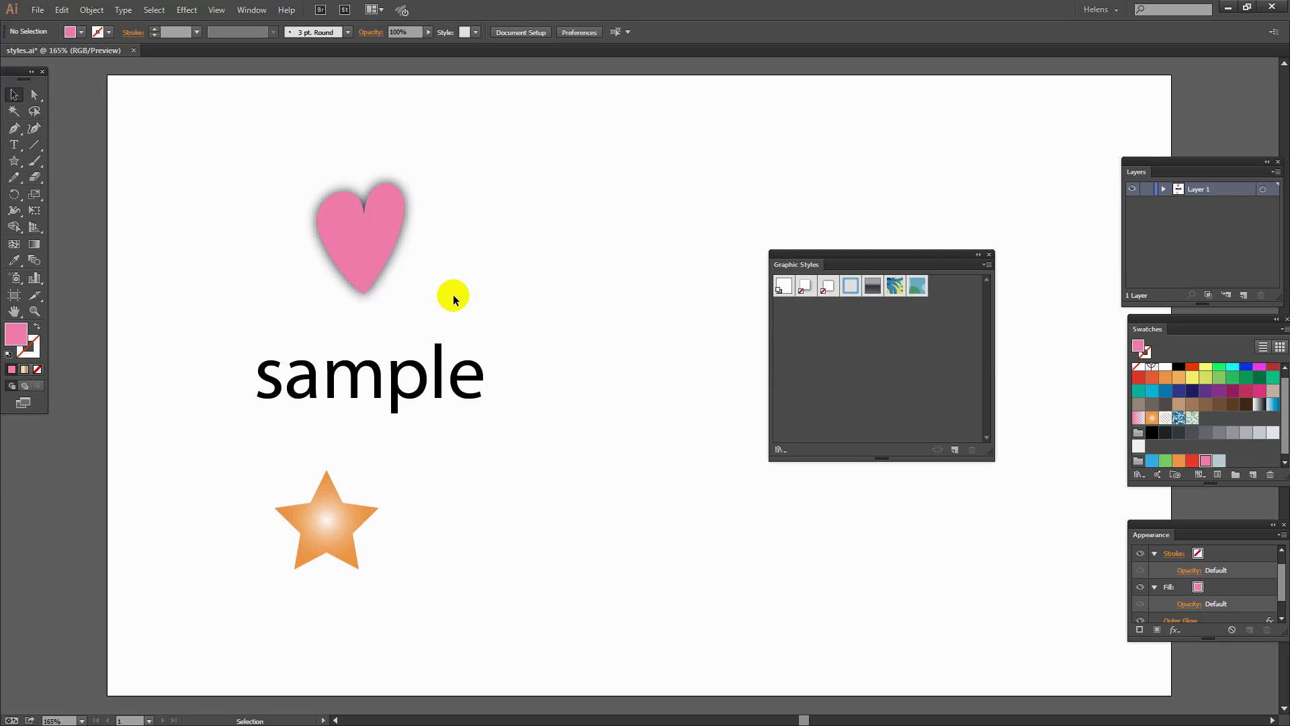
{"action": "key", "text": "ctrl+z"}
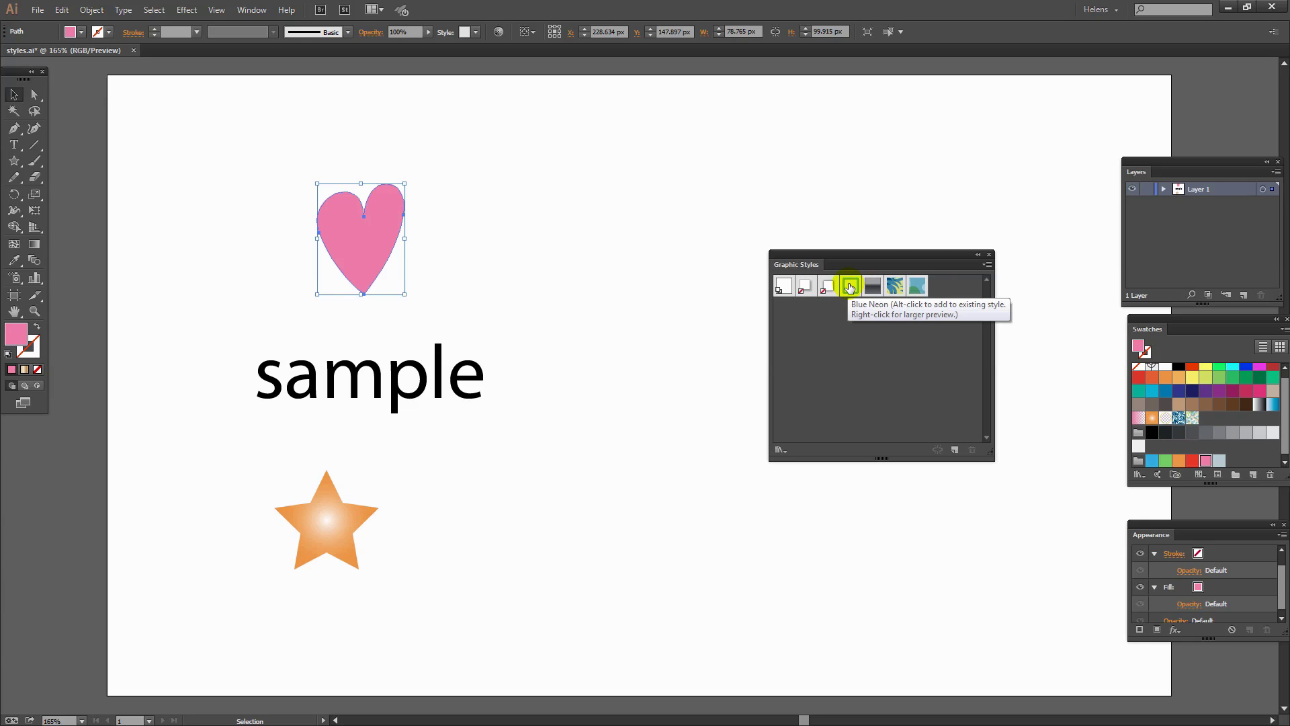
Try Blue Neon on the heart, undo it, then Alt-add Blue Neon over the pink fill.
{"action": "left_click", "coordinate": [851, 287]}
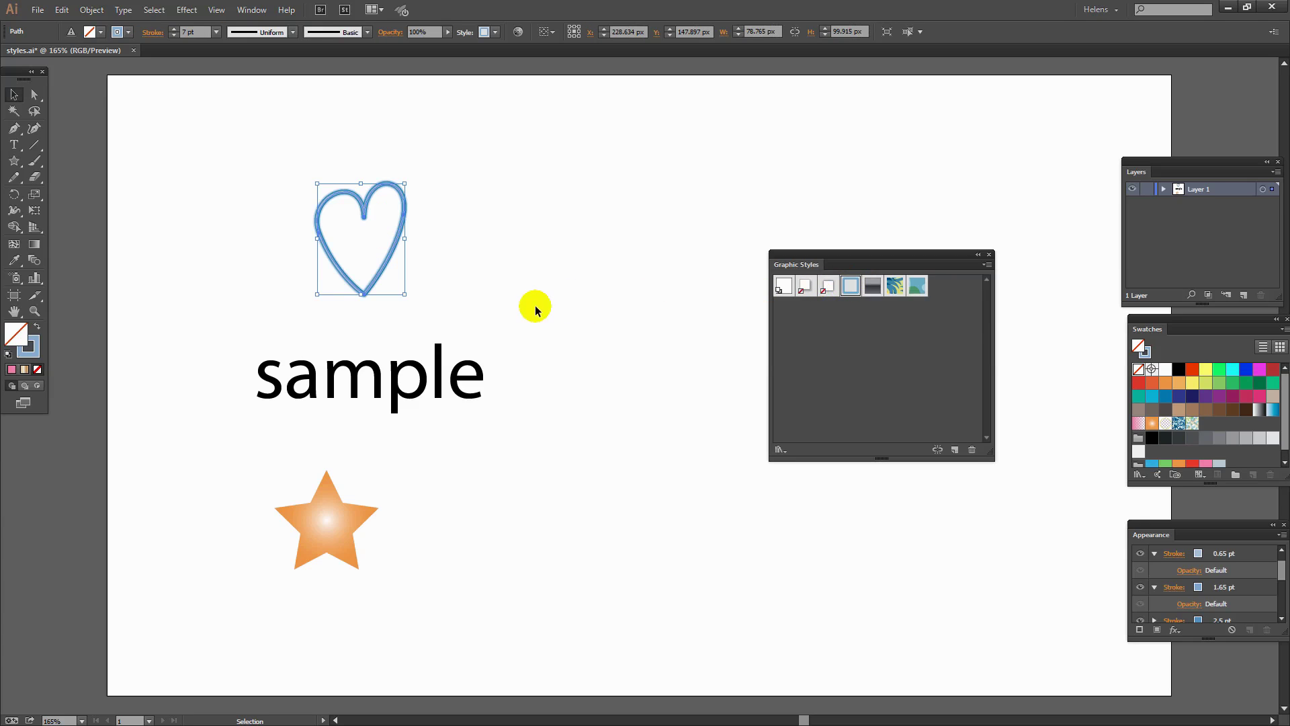
{"action": "left_click", "coordinate": [515, 259]}
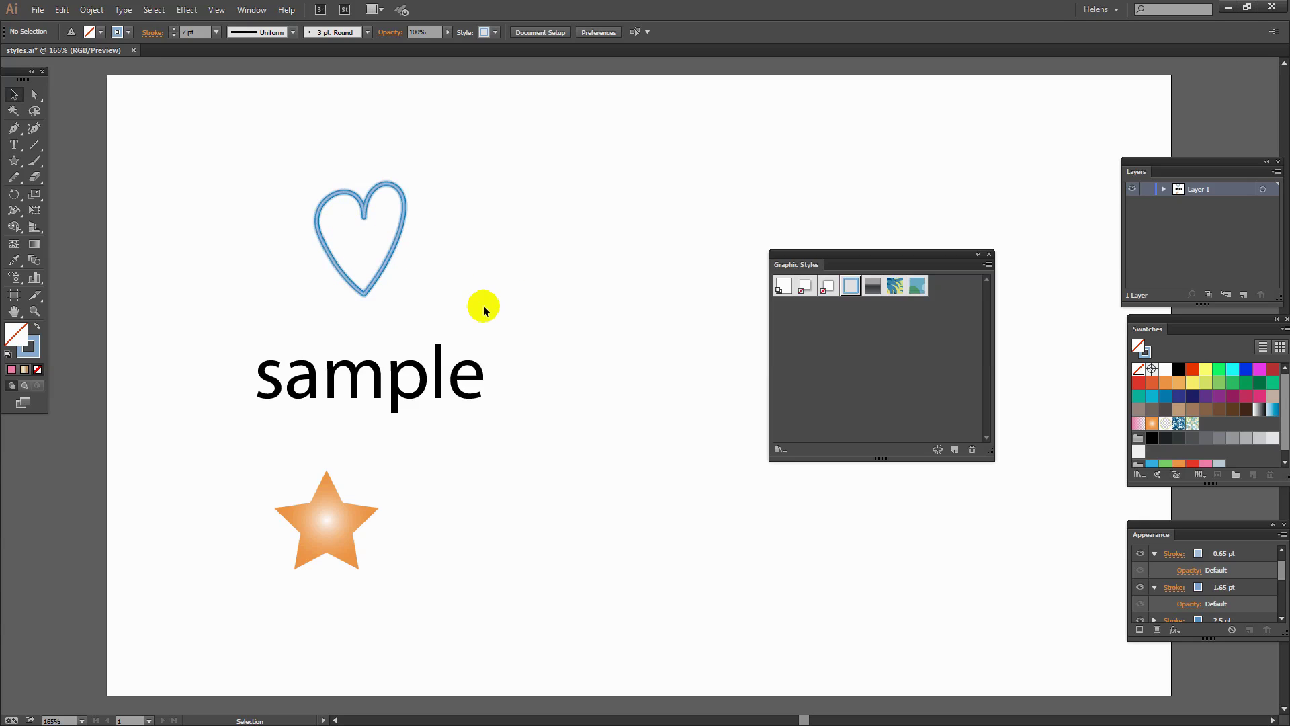
{"action": "key", "text": "ctrl+z"}
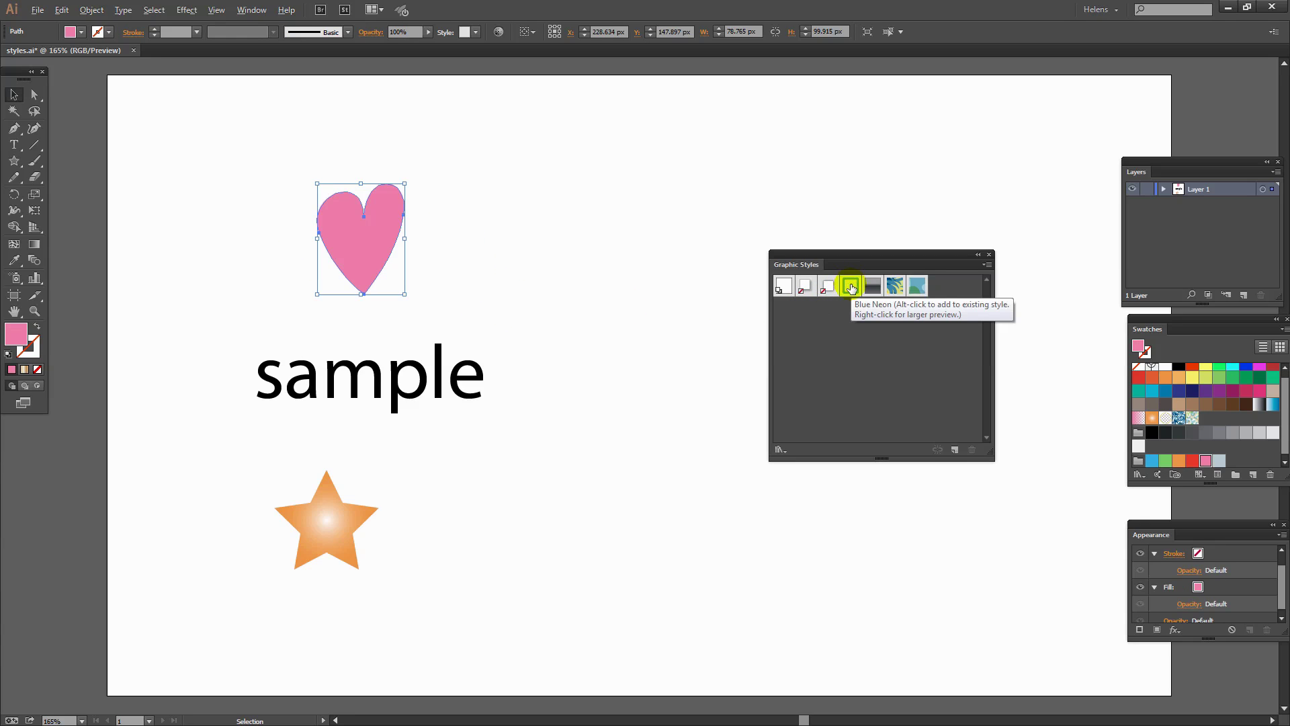
{"action": "left_click", "coordinate": [850, 288]}
{"action": "left_click", "coordinate": [457, 271]}
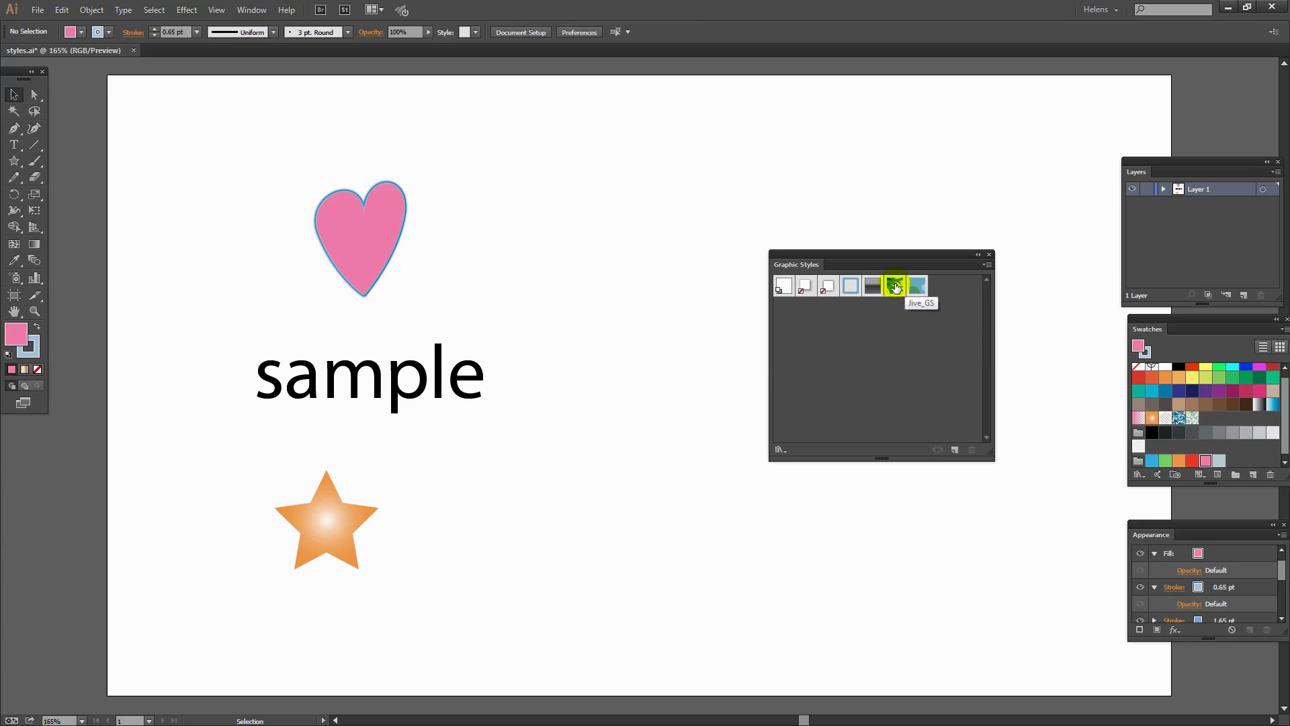
Preview the Jive_GS and bubble pattern styles on the heart, then undo to plain pink.
{"action": "mouse_move", "coordinate": [896, 288]}
{"action": "left_mouse_down"}
{"action": "mouse_move", "coordinate": [352, 216]}
{"action": "mouse_move", "coordinate": [405, 269]}
{"action": "left_mouse_up"}
{"action": "left_click", "coordinate": [362, 235]}
{"action": "left_click", "coordinate": [896, 286]}
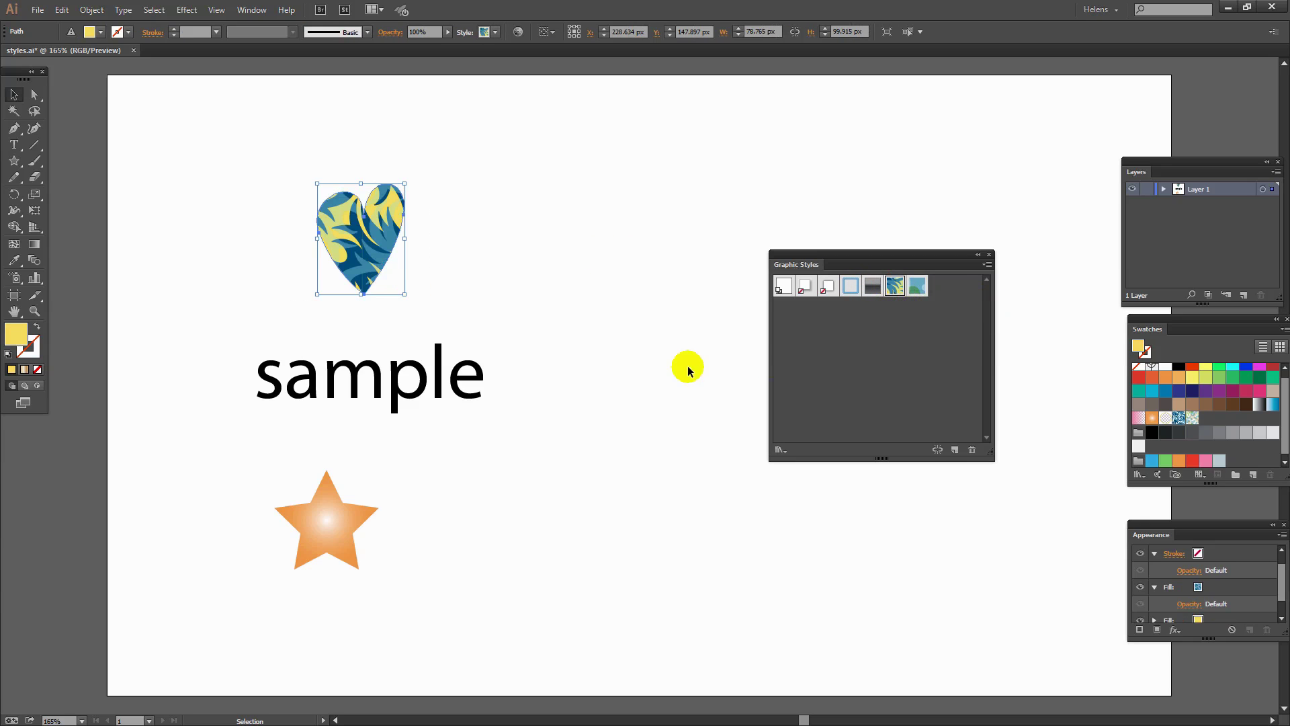
{"action": "left_click", "coordinate": [917, 286]}
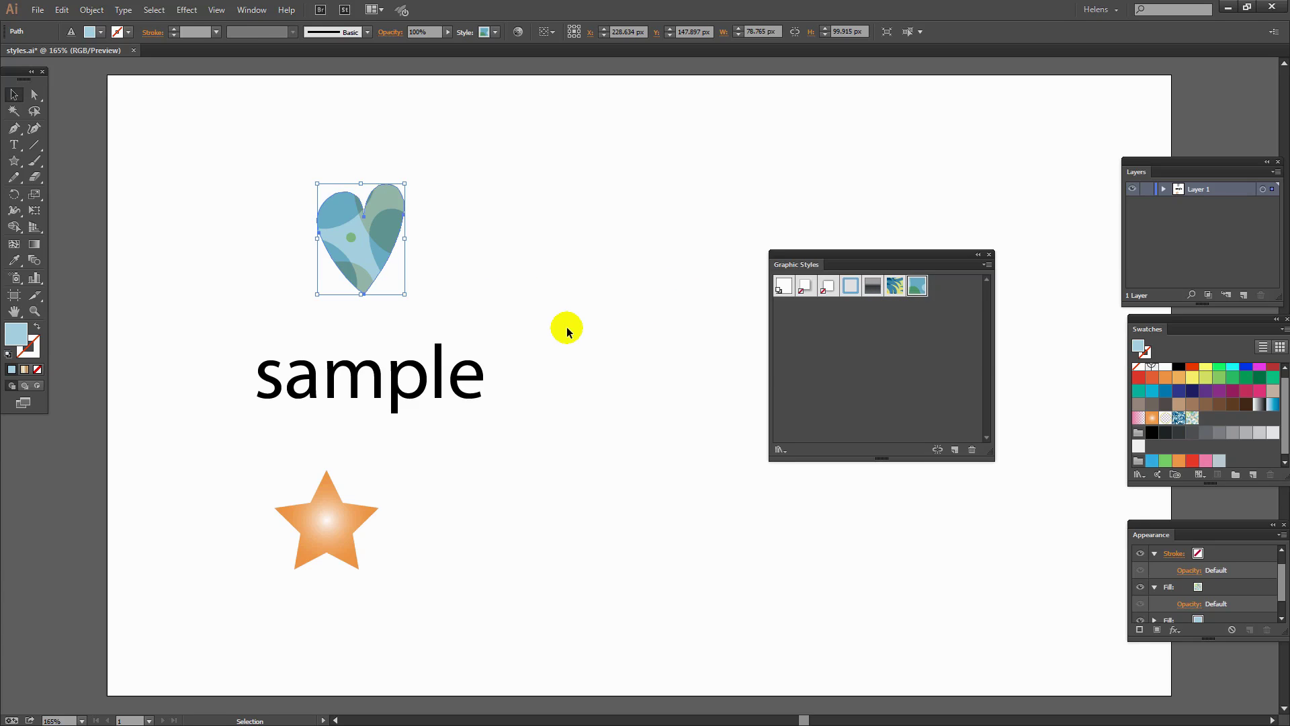
{"action": "key", "text": "ctrl+z"}
{"action": "key", "text": "ctrl+z"}
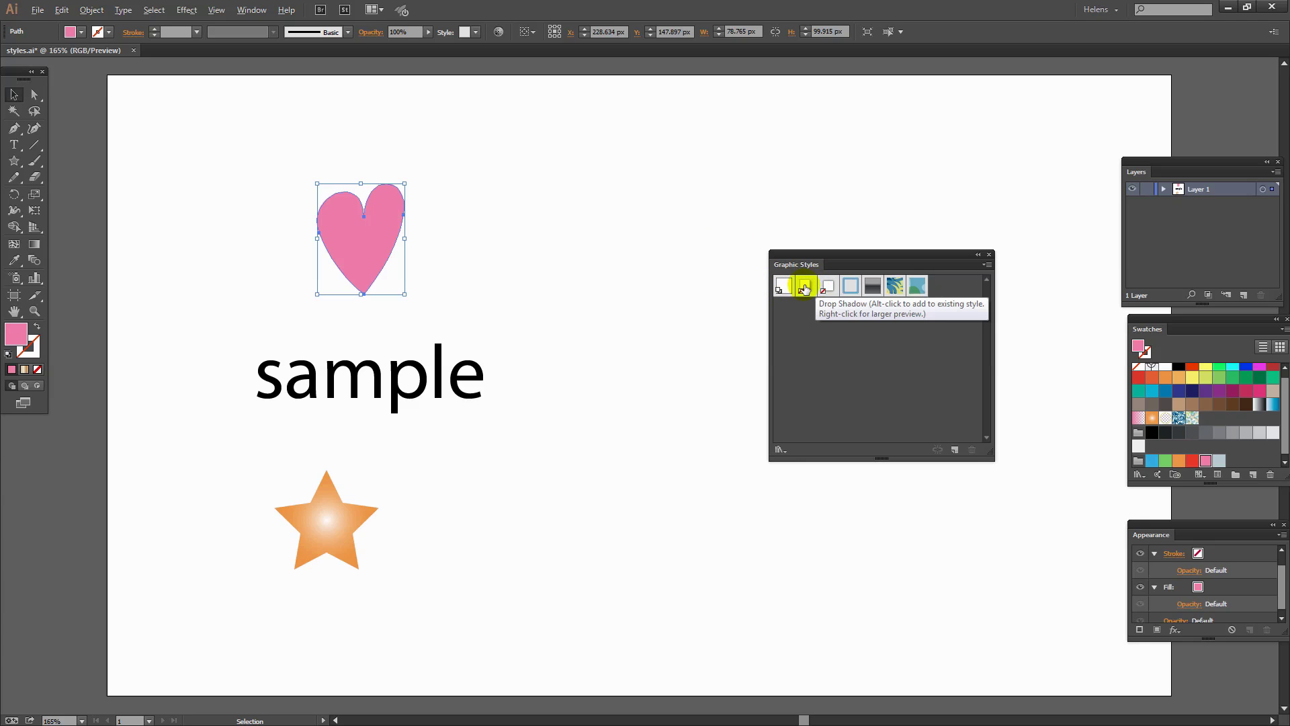
Apply Drop Shadow to the heart and float an enlarged Appearance panel above the canvas.
{"action": "left_click", "coordinate": [802, 288]}
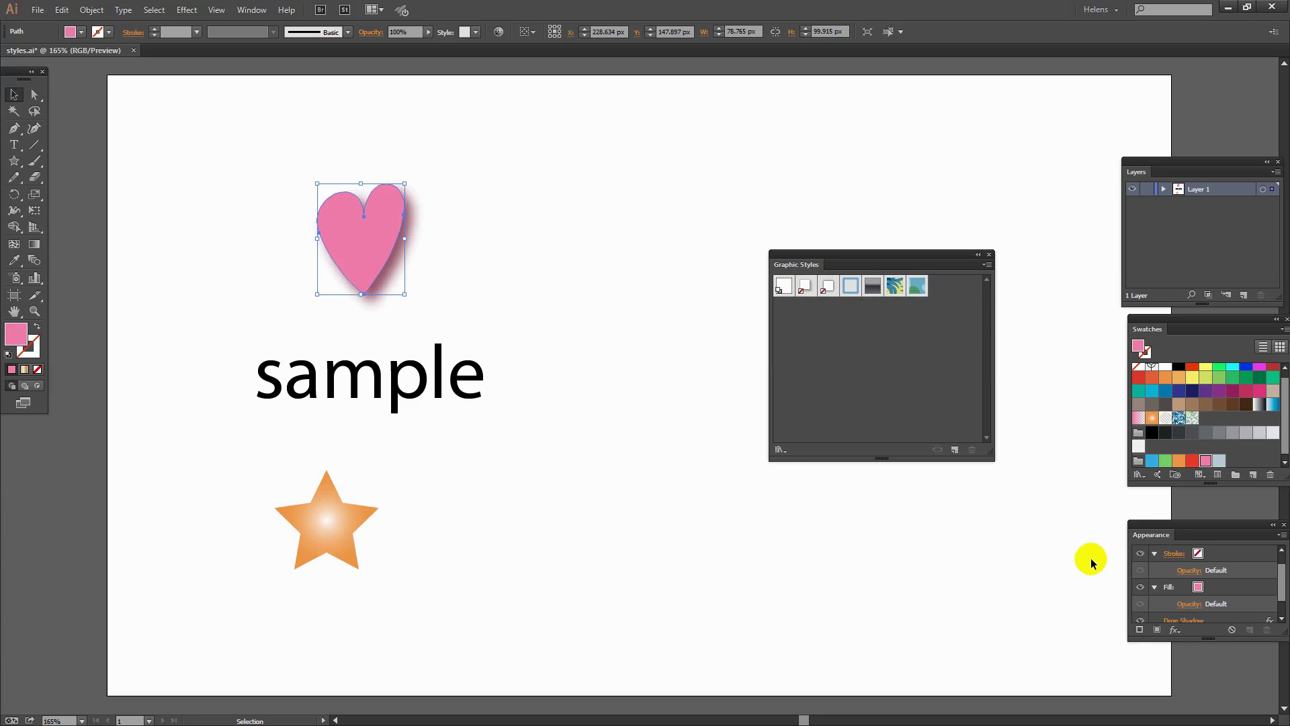
{"action": "left_click_drag", "start_coordinate": [1160, 527], "coordinate": [568, 144]}
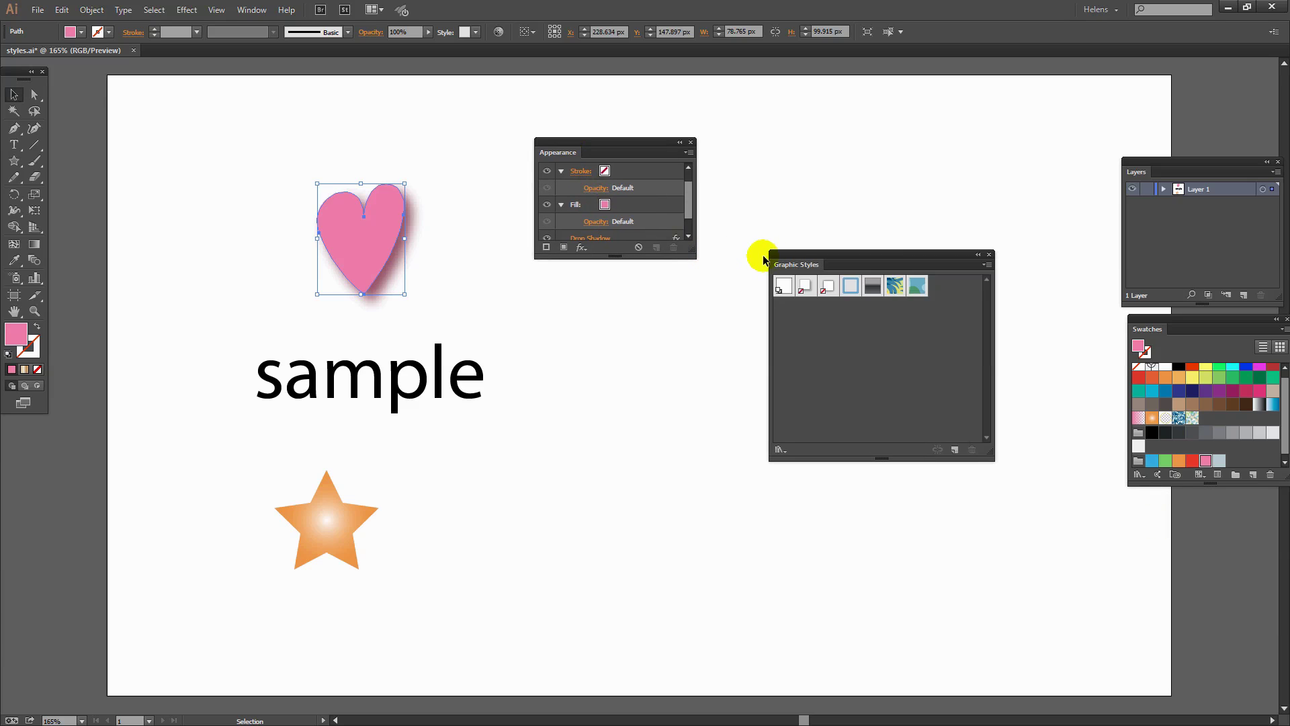
{"action": "left_click_drag", "start_coordinate": [780, 256], "coordinate": [874, 254]}
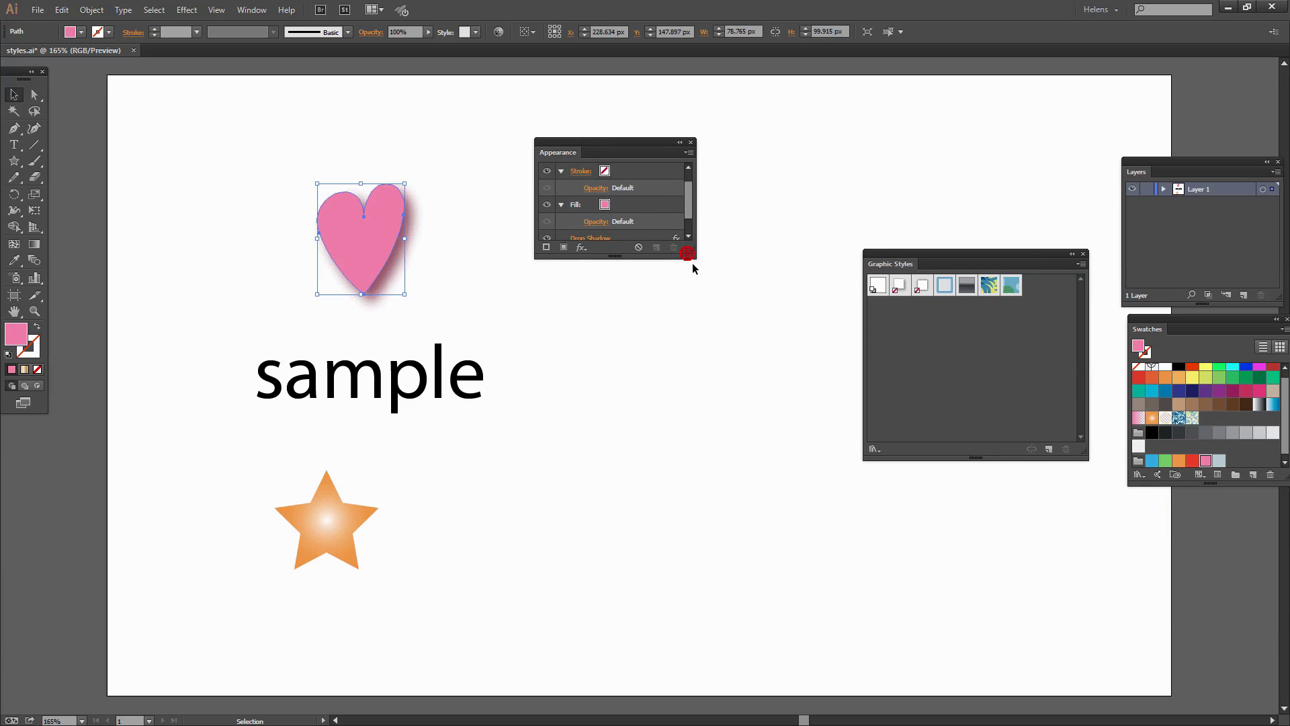
{"action": "left_click_drag", "start_coordinate": [692, 255], "coordinate": [784, 418]}
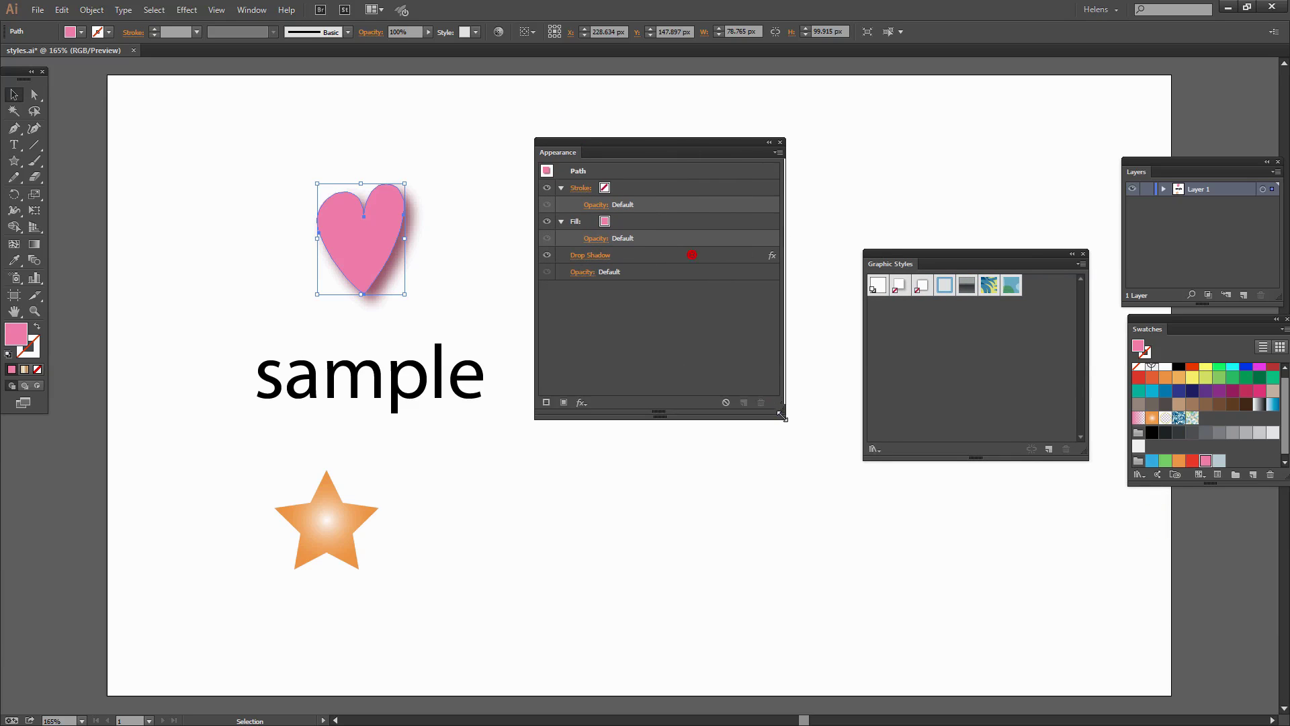
Hide the heart's Drop Shadow in the Appearance panel, then show it again.
{"action": "left_click", "coordinate": [252, 10]}
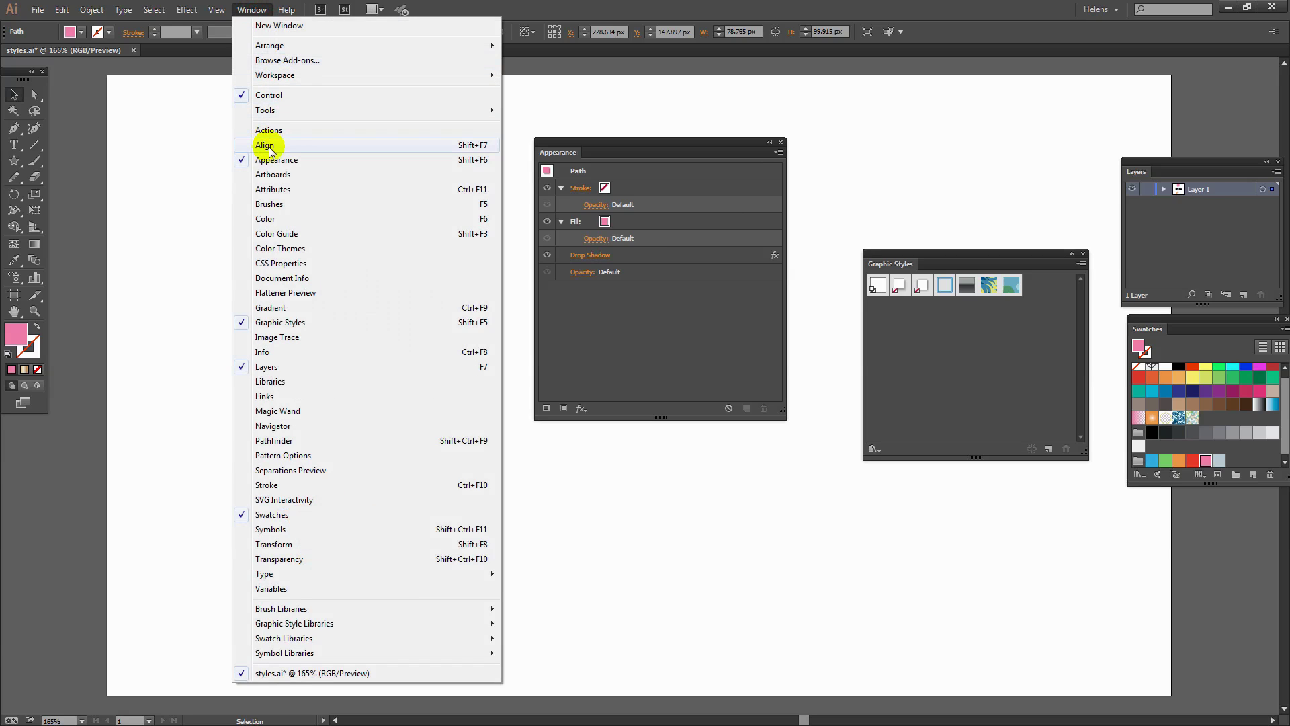
{"action": "left_click", "coordinate": [598, 144]}
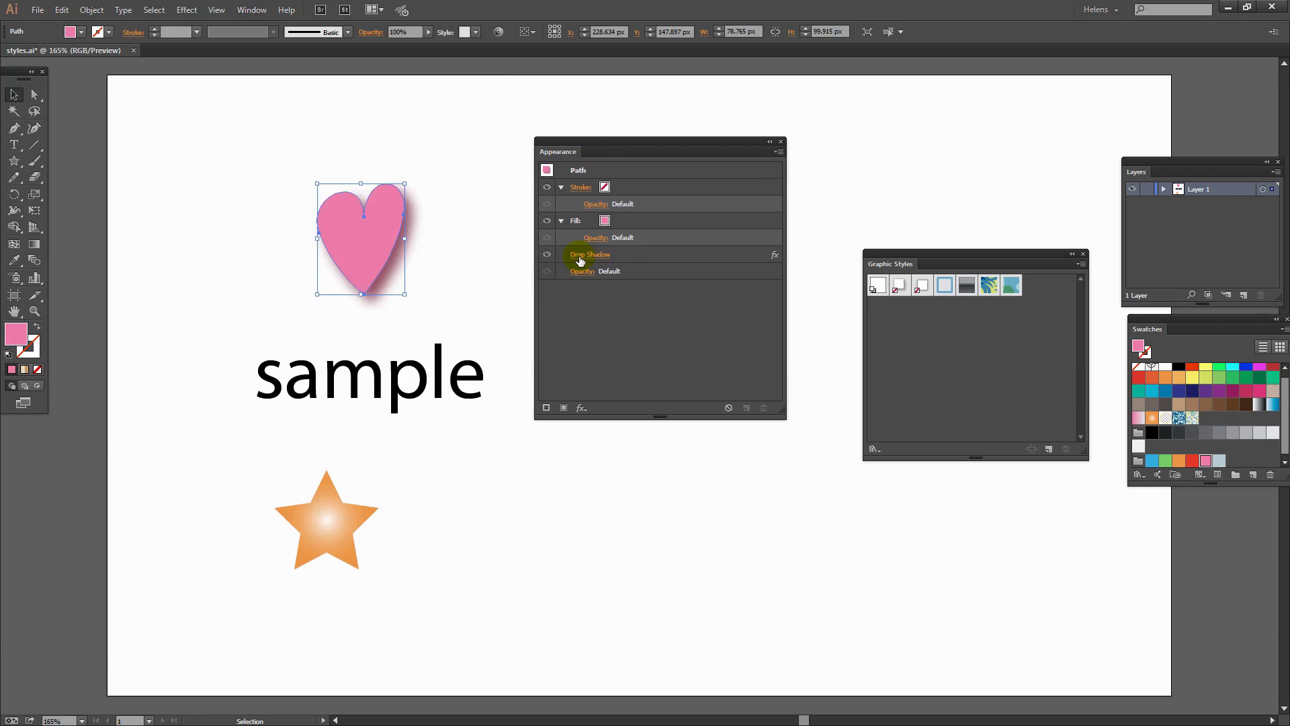
{"action": "left_click", "coordinate": [542, 254]}
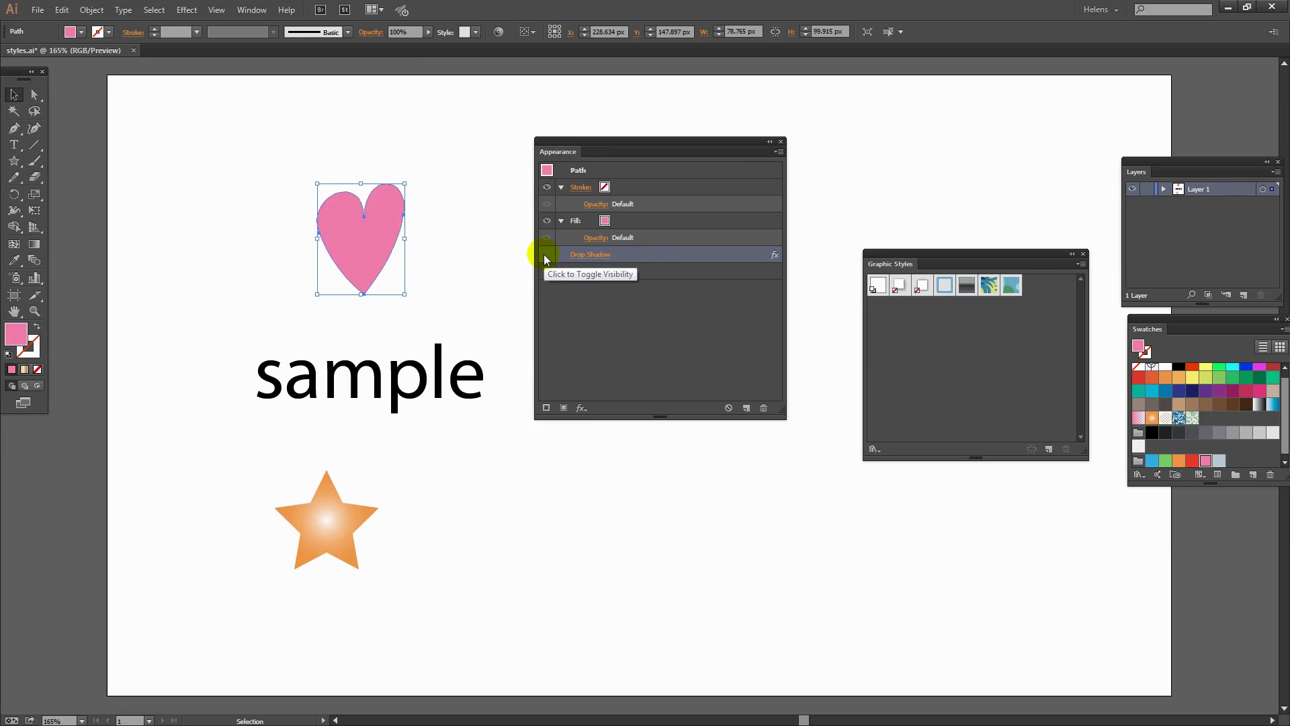
{"action": "left_click", "coordinate": [543, 254]}
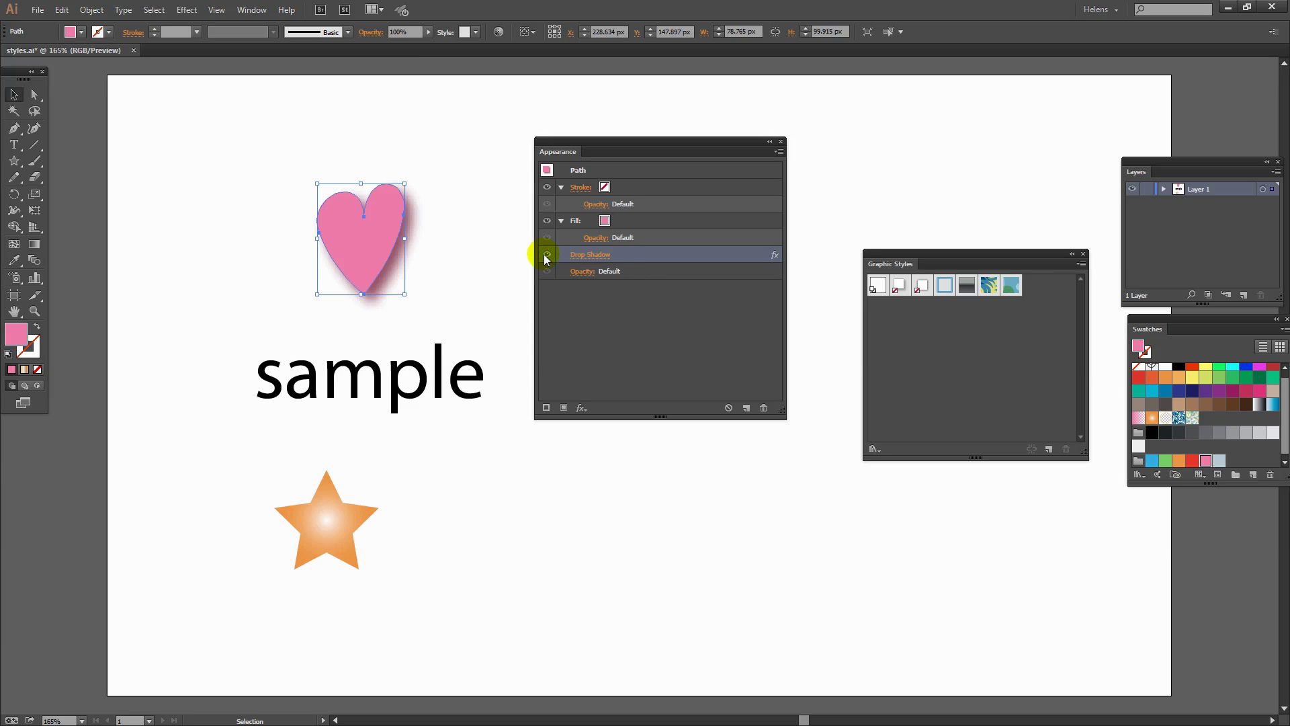
Open the Drop Shadow settings, move the dialog off the text and enable Preview.
{"action": "left_click", "coordinate": [587, 254]}
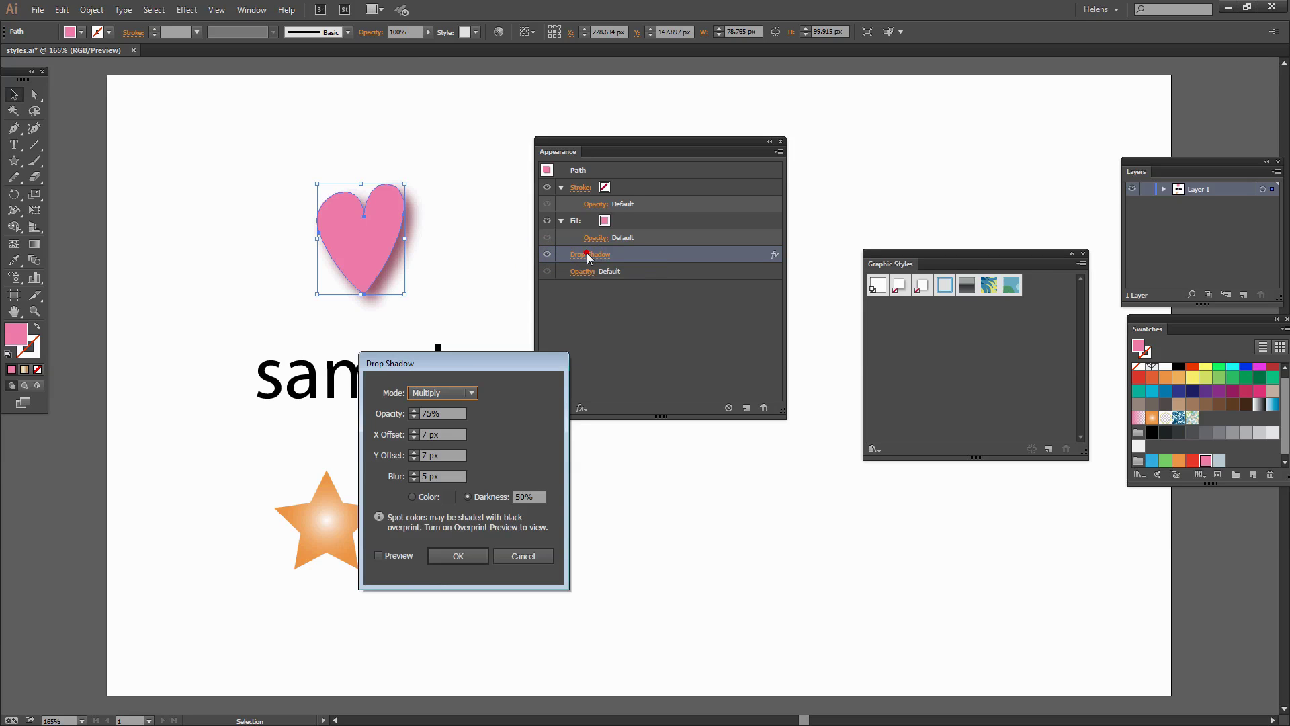
{"action": "left_click_drag", "start_coordinate": [459, 361], "coordinate": [587, 241]}
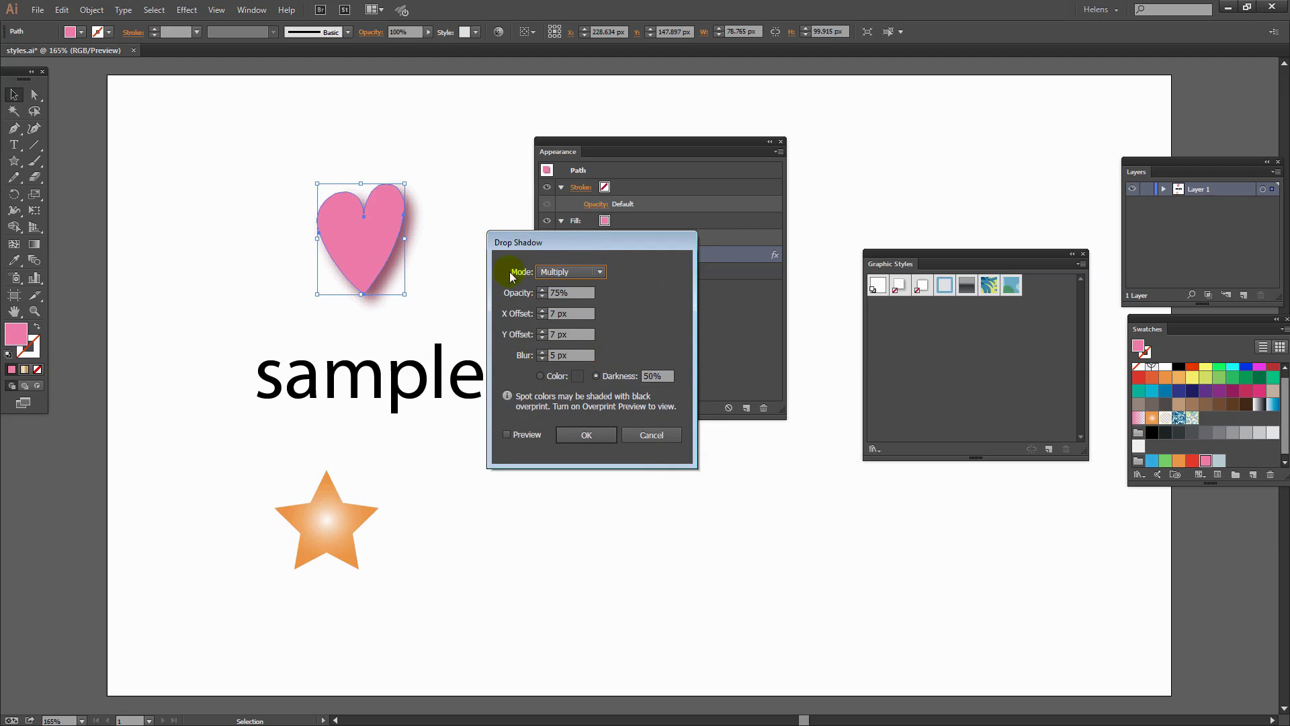
{"action": "left_click", "coordinate": [542, 356]}
{"action": "left_click", "coordinate": [507, 436]}
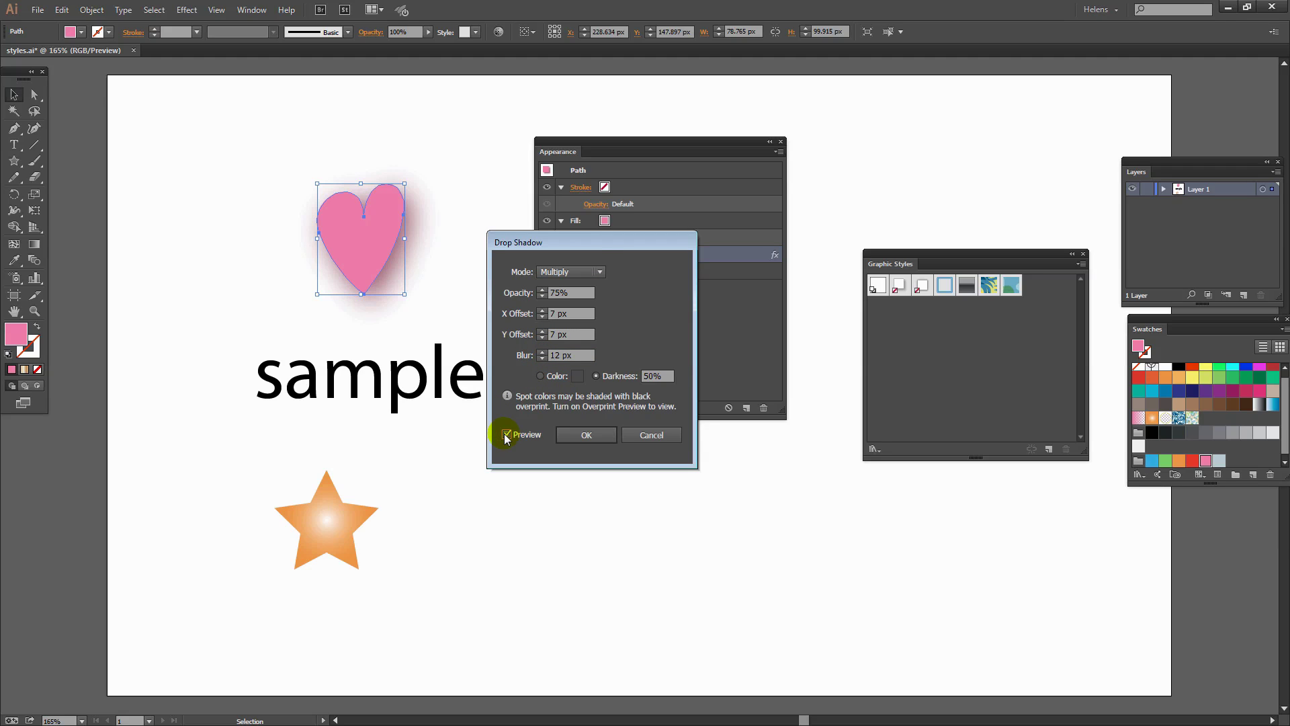
Vary the shadow blur down to 0 and back up, settling on 7 px, and confirm.
{"action": "left_click", "coordinate": [542, 352]}
{"action": "left_click", "coordinate": [543, 353]}
{"action": "left_click", "coordinate": [542, 358]}
{"action": "left_click", "coordinate": [543, 358]}
{"action": "left_click", "coordinate": [542, 357]}
{"action": "left_click", "coordinate": [542, 358]}
{"action": "left_click", "coordinate": [543, 351]}
{"action": "left_click", "coordinate": [542, 351]}
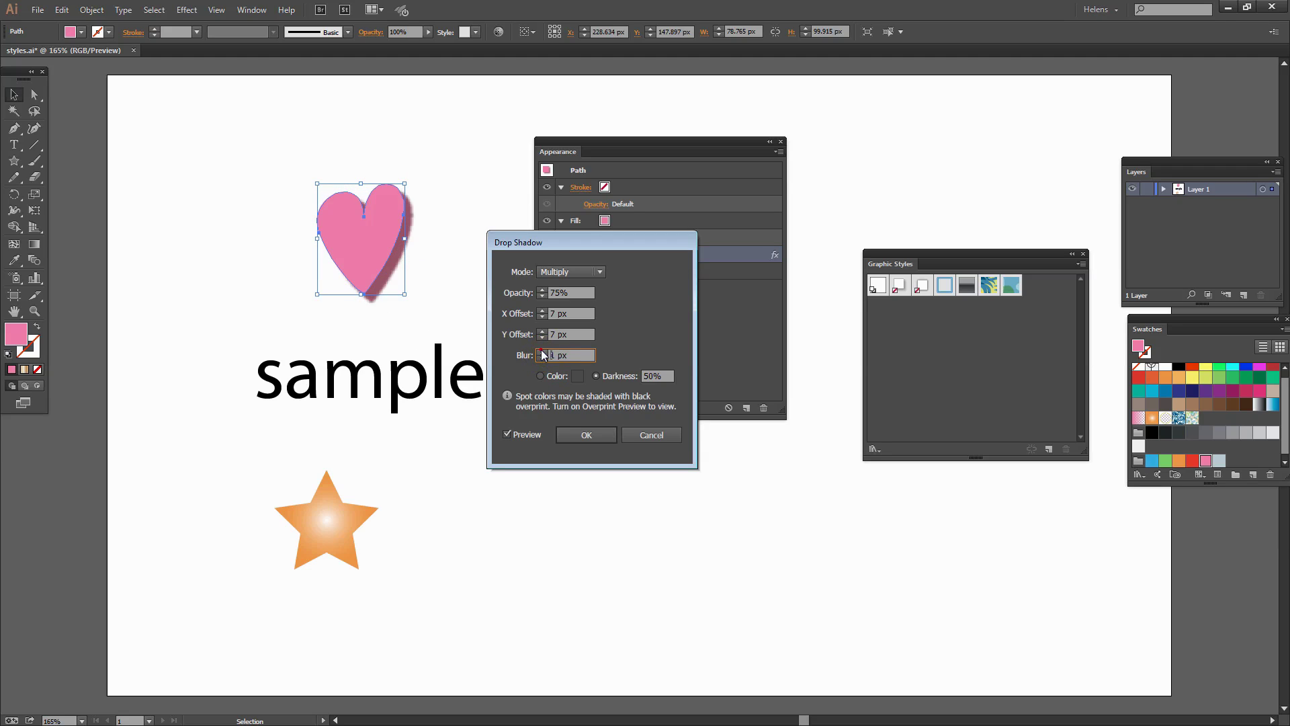
{"action": "left_click", "coordinate": [542, 351]}
{"action": "left_click", "coordinate": [542, 351]}
{"action": "left_click", "coordinate": [542, 351]}
{"action": "left_click", "coordinate": [543, 351]}
{"action": "left_click", "coordinate": [542, 350]}
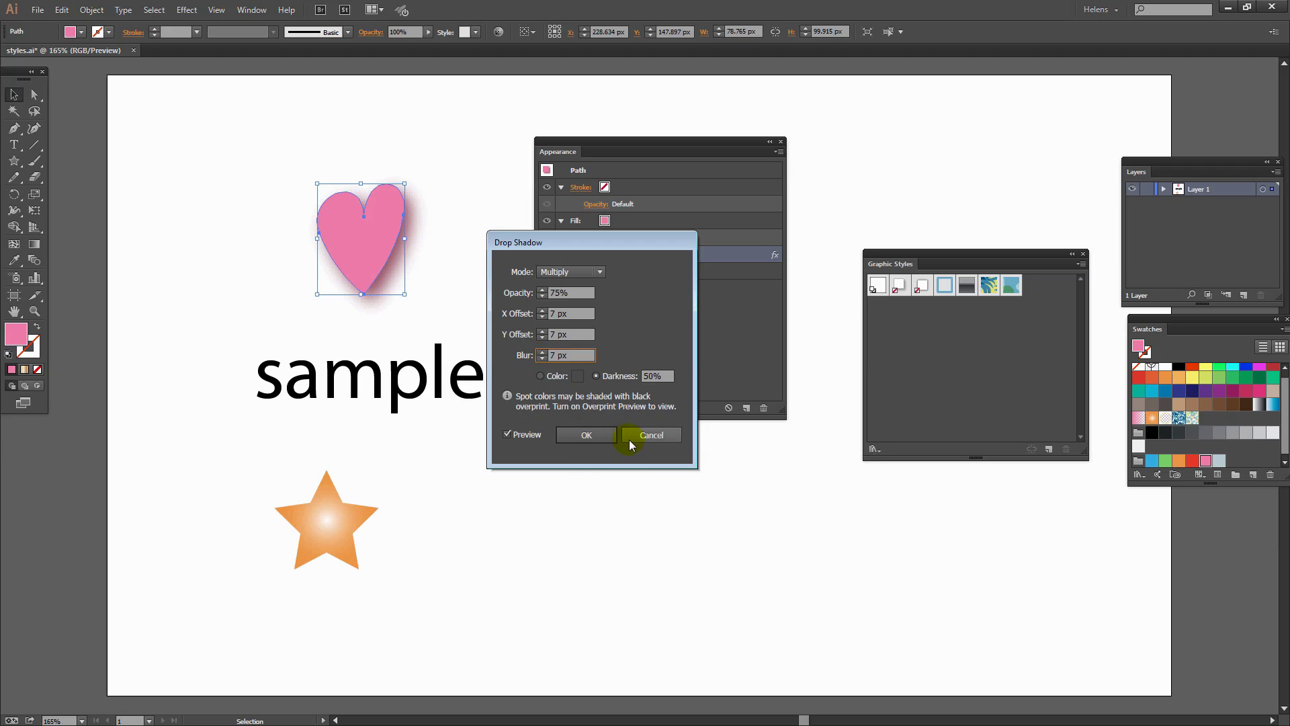
{"action": "left_click", "coordinate": [597, 436]}
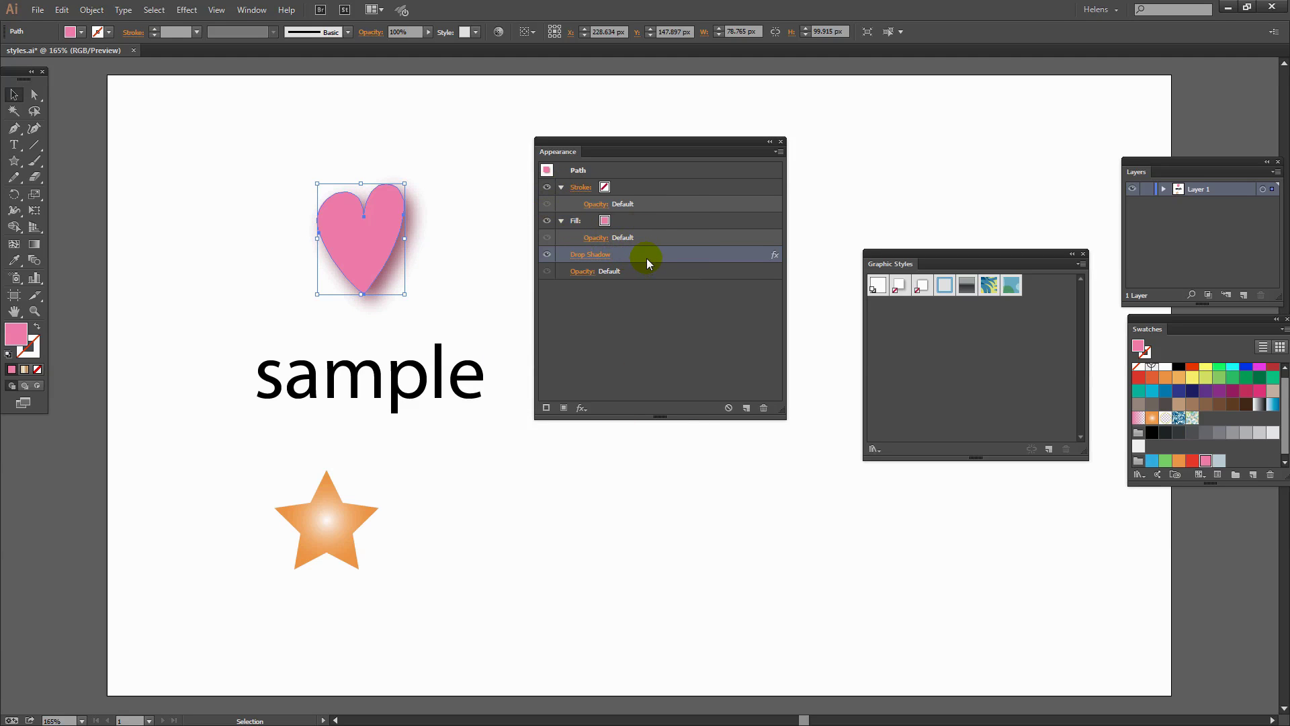
Delete the heart's drop shadow, close the Appearance panel and select the sample text.
{"action": "left_click", "coordinate": [763, 408]}
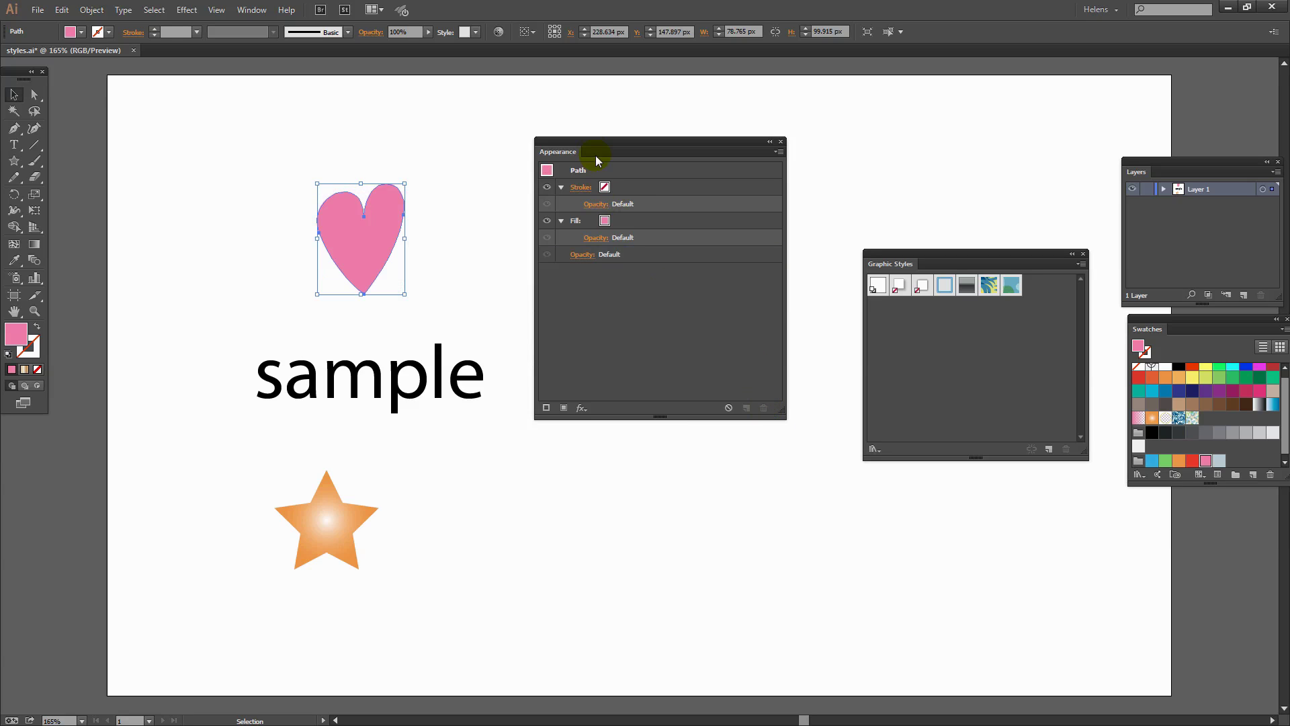
{"action": "left_click", "coordinate": [780, 141]}
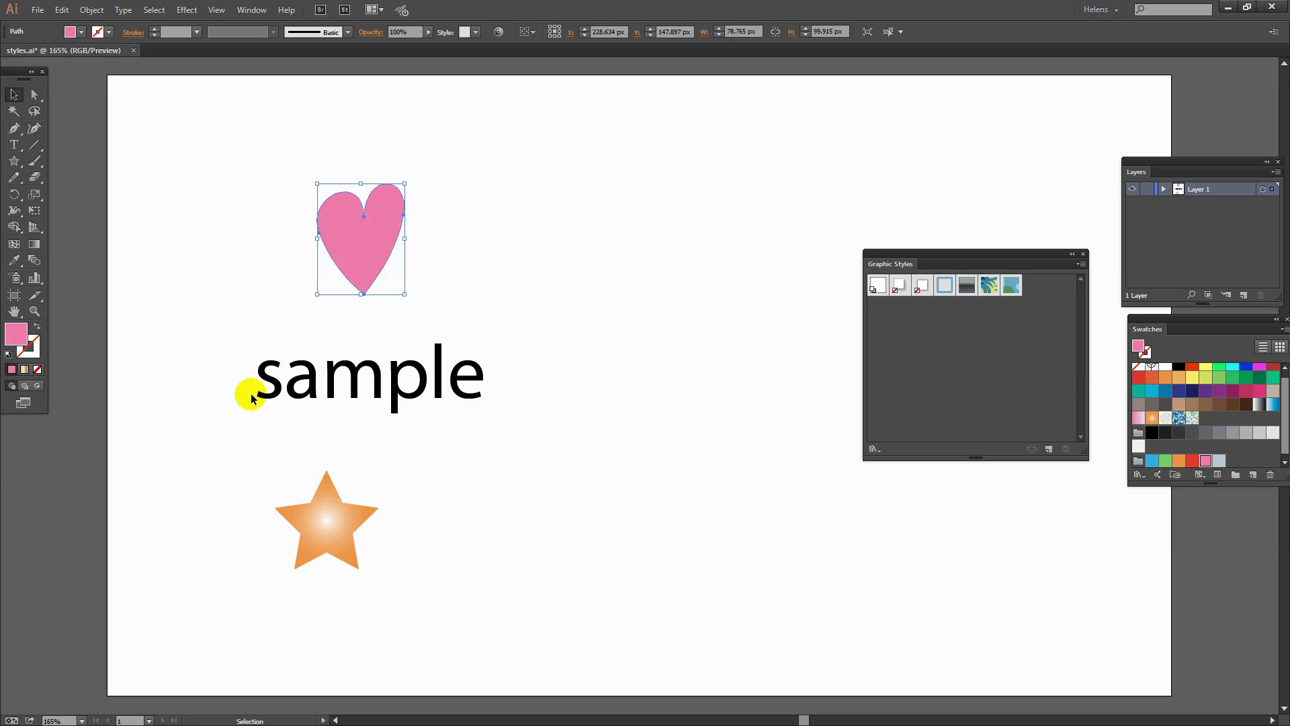
{"action": "left_click", "coordinate": [274, 384]}
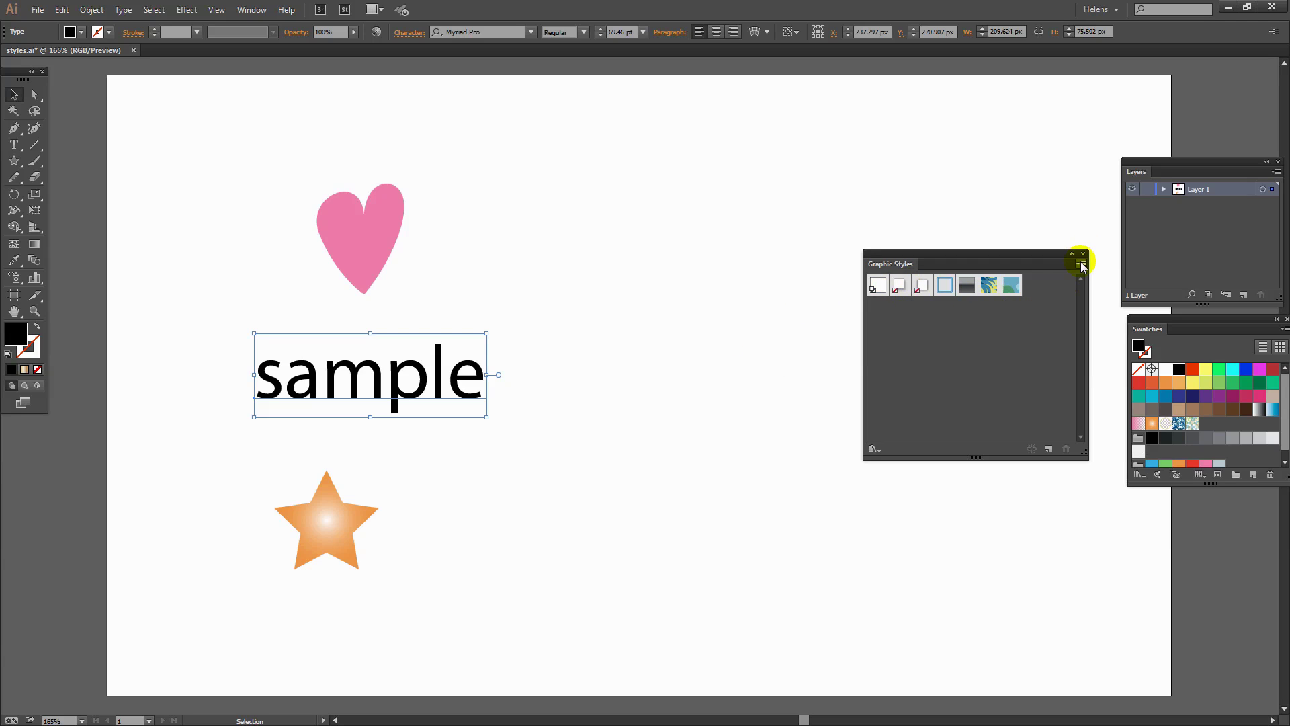
Reposition the Graphic Styles panel and show its Open Graphic Style Library submenu.
{"action": "left_click_drag", "start_coordinate": [1077, 267], "coordinate": [883, 176]}
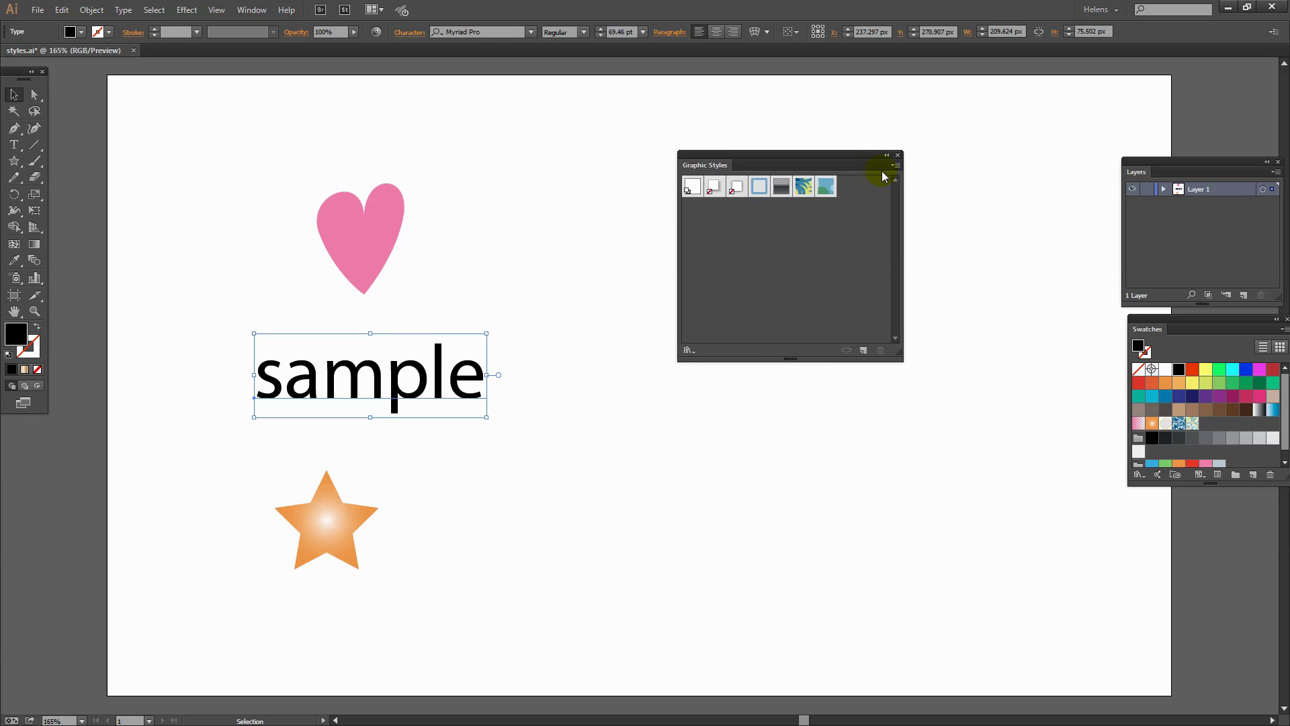
{"action": "left_click", "coordinate": [894, 166]}
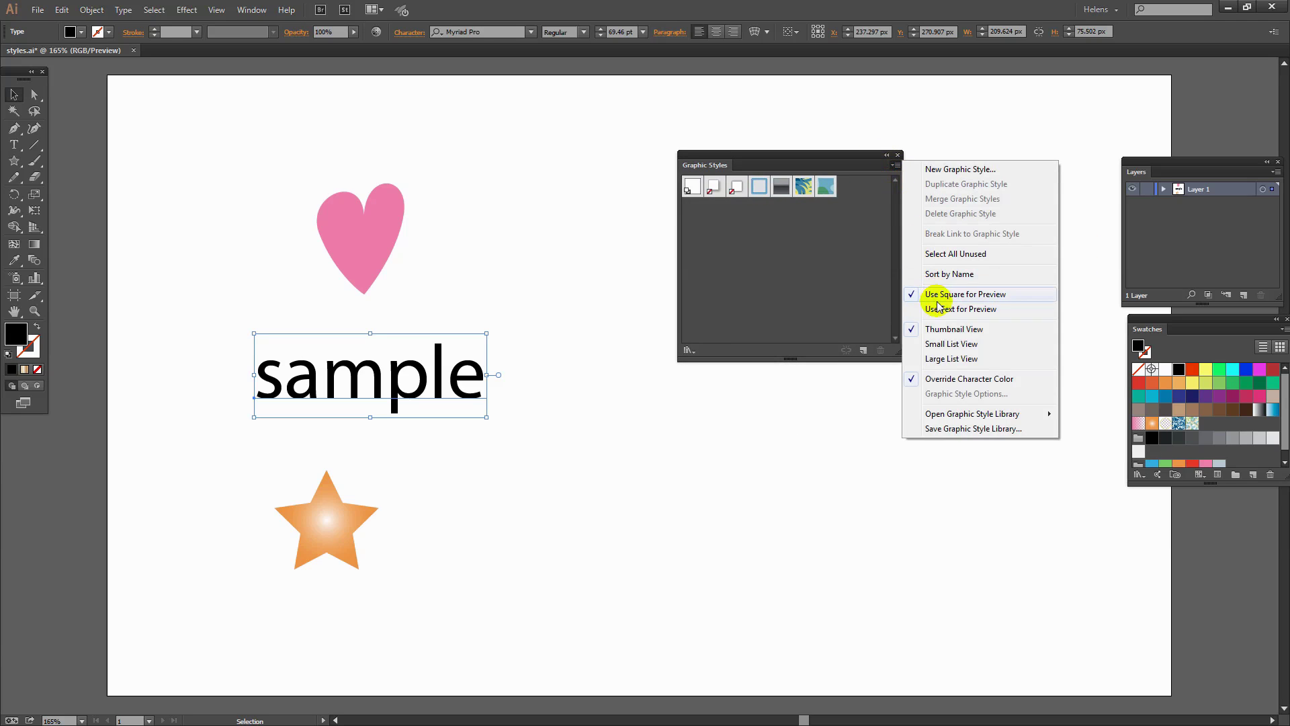
{"action": "mouse_move", "coordinate": [946, 415]}
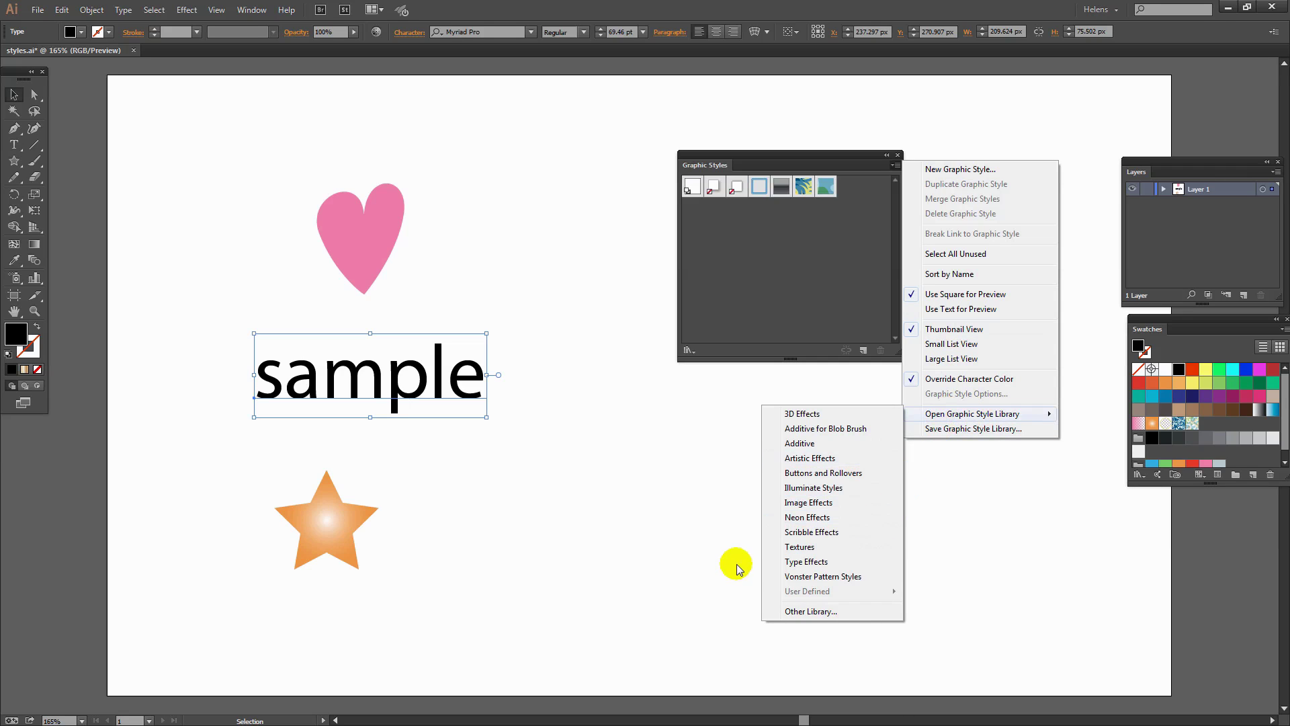
Open the Type Effects library, enlarge its panel, and turn on Use Text for Preview.
{"action": "left_click", "coordinate": [804, 562]}
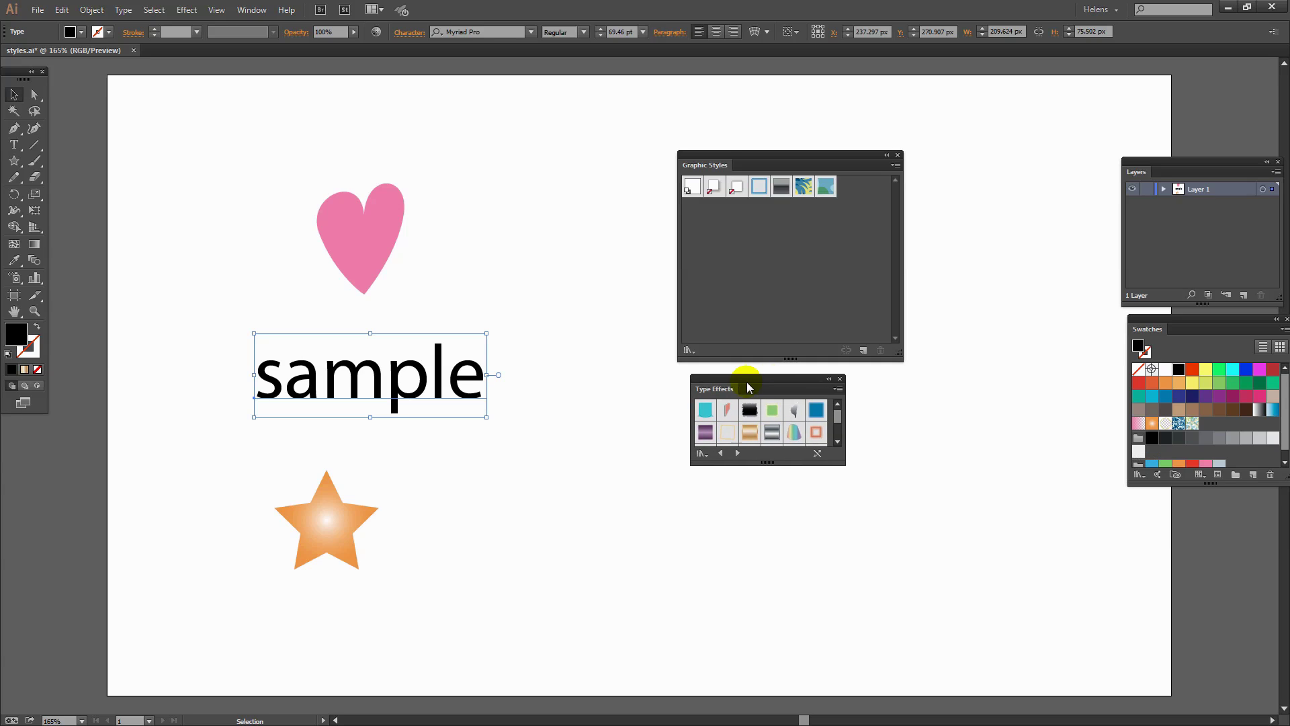
{"action": "left_click_drag", "start_coordinate": [748, 377], "coordinate": [792, 386]}
{"action": "left_click_drag", "start_coordinate": [906, 490], "coordinate": [1039, 596]}
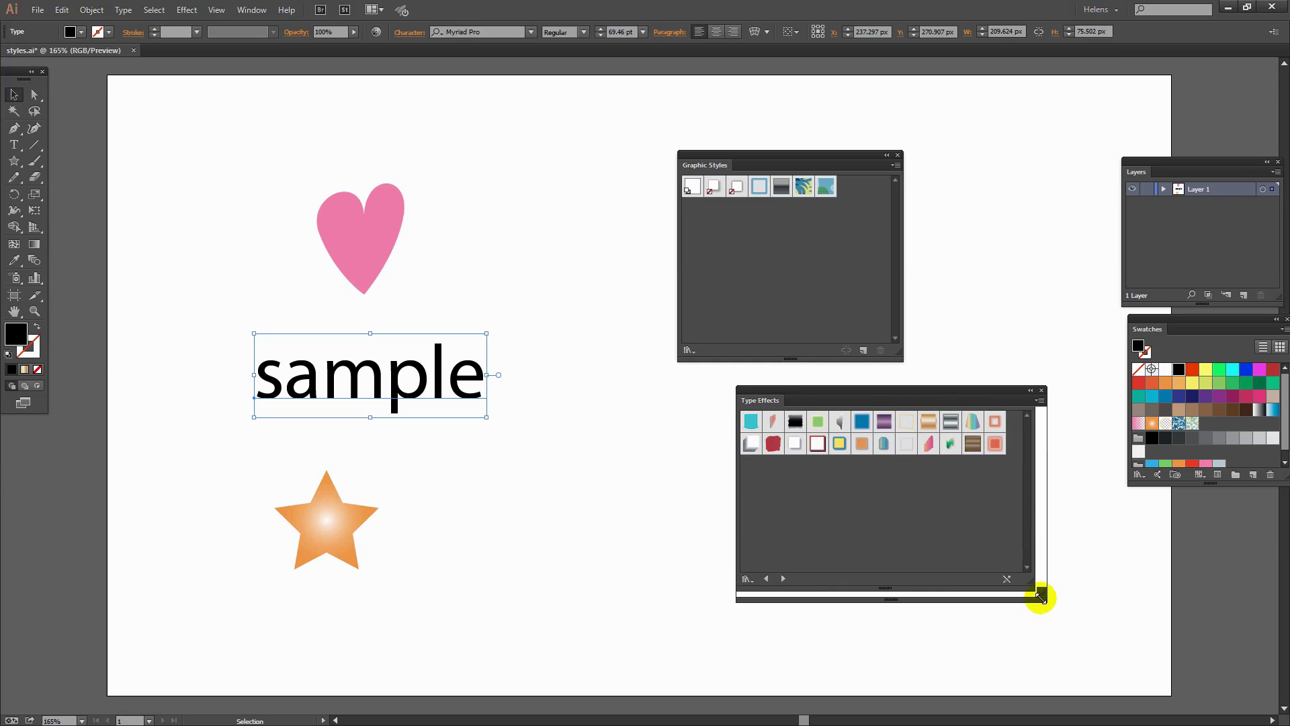
{"action": "left_click_drag", "start_coordinate": [801, 388], "coordinate": [733, 383]}
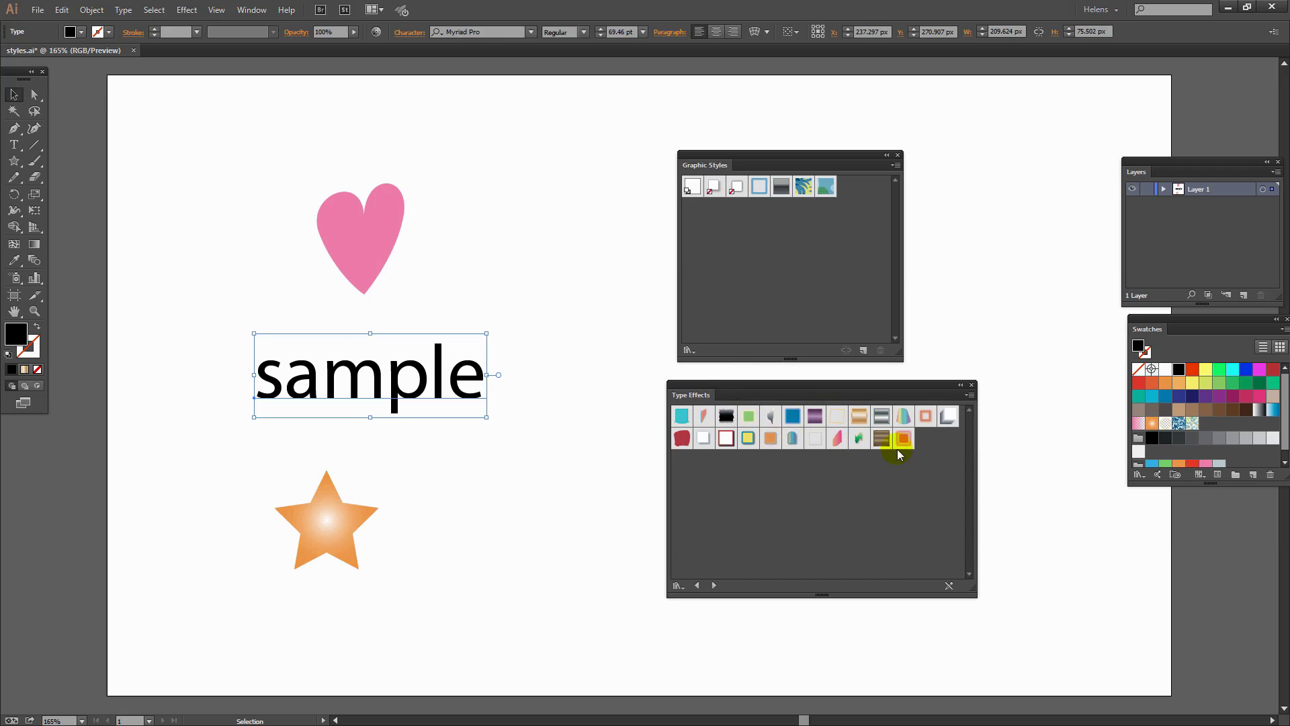
{"action": "left_click", "coordinate": [969, 396]}
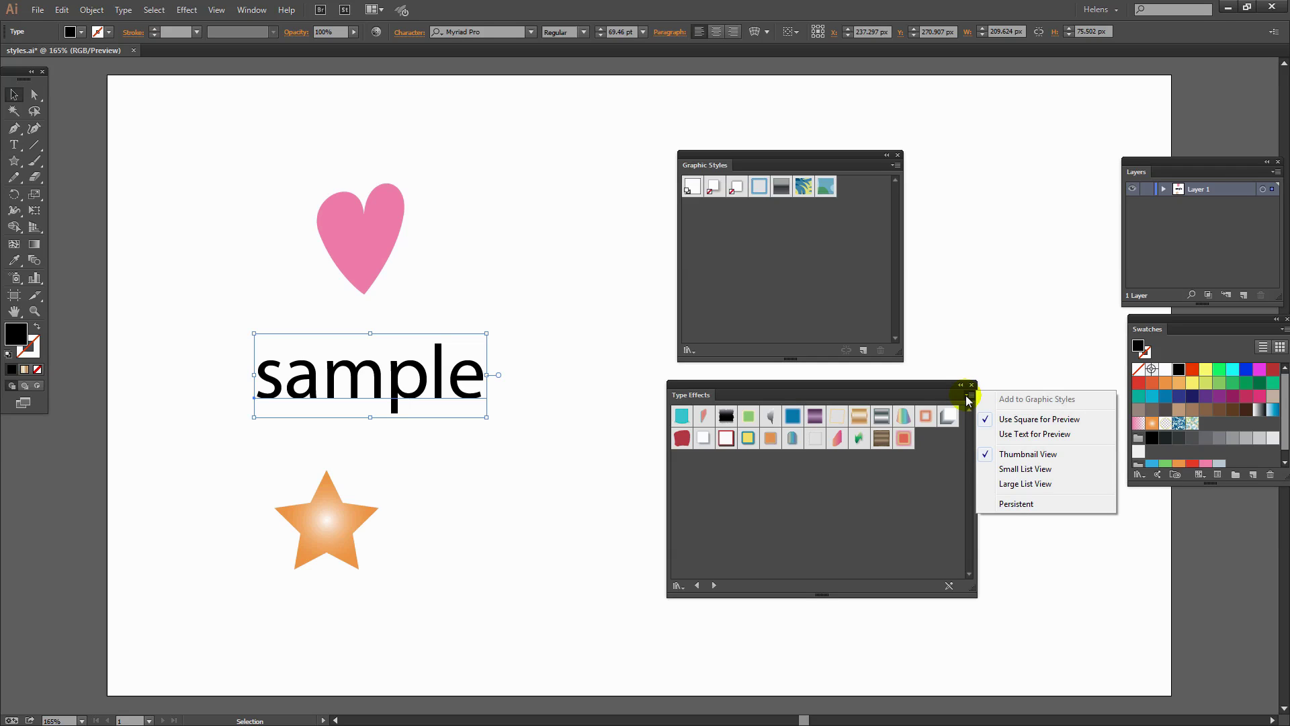
{"action": "left_click", "coordinate": [1008, 435]}
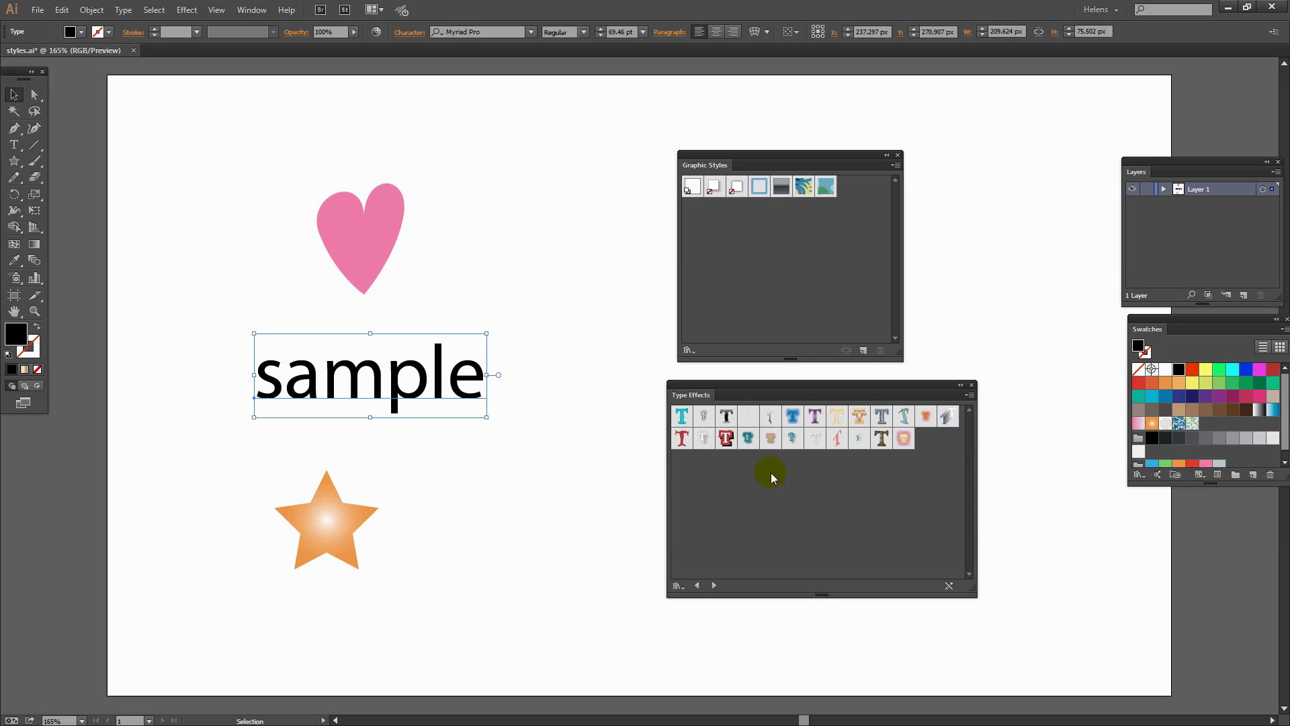
Try outlined shadow, grunge, reflected, Distort, rainbow and blue glow styles on 'sample', ending with Jiggle.
{"action": "left_click", "coordinate": [727, 440]}
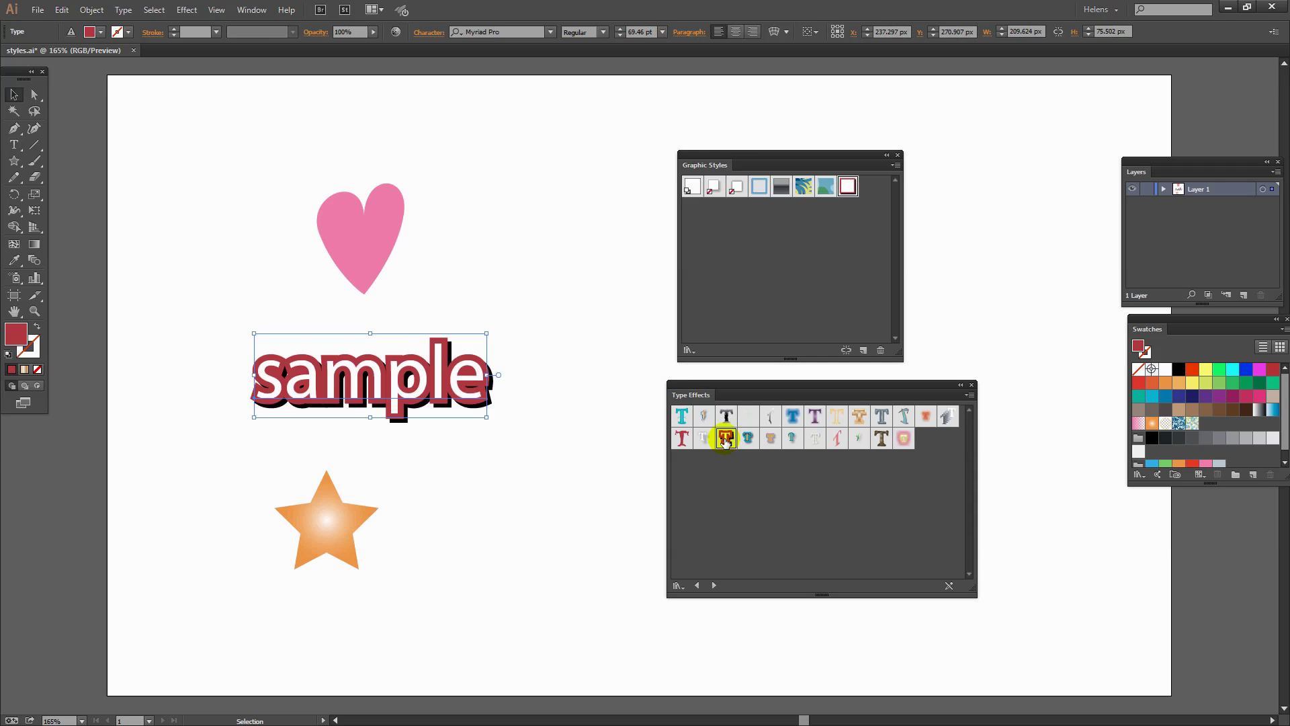
{"action": "left_click", "coordinate": [682, 437]}
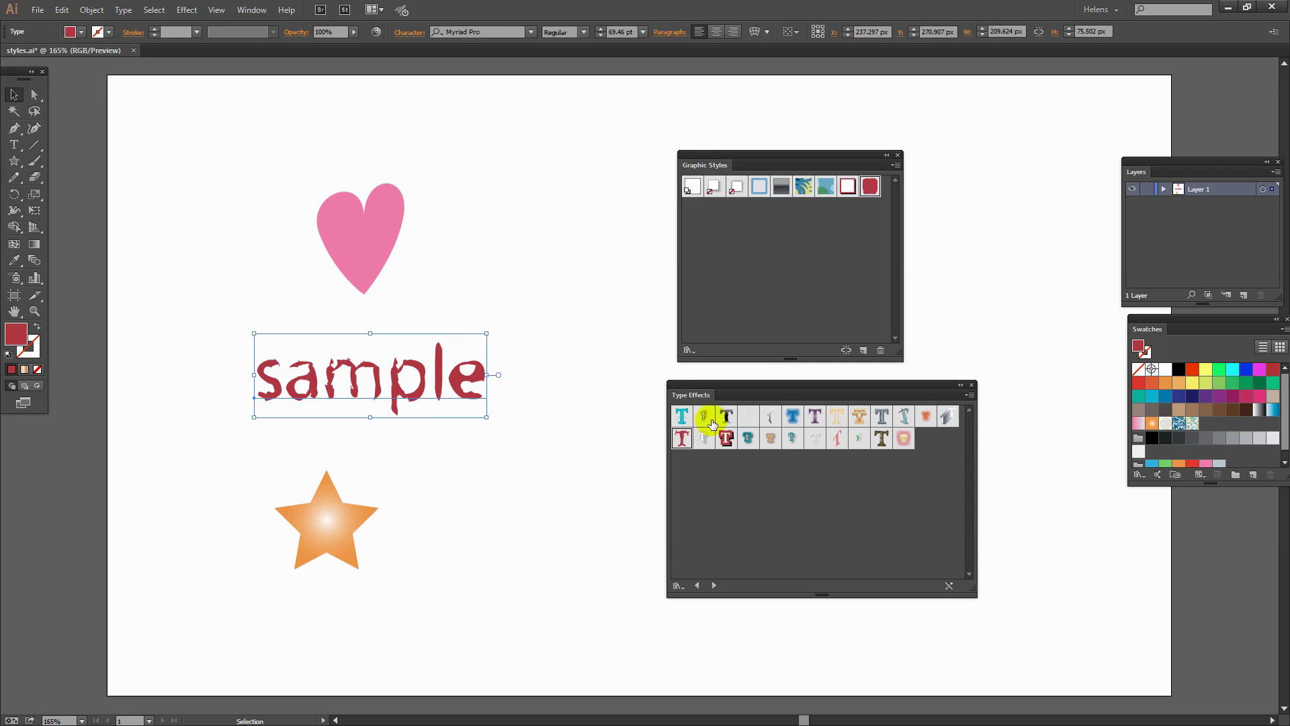
{"action": "left_click", "coordinate": [682, 416]}
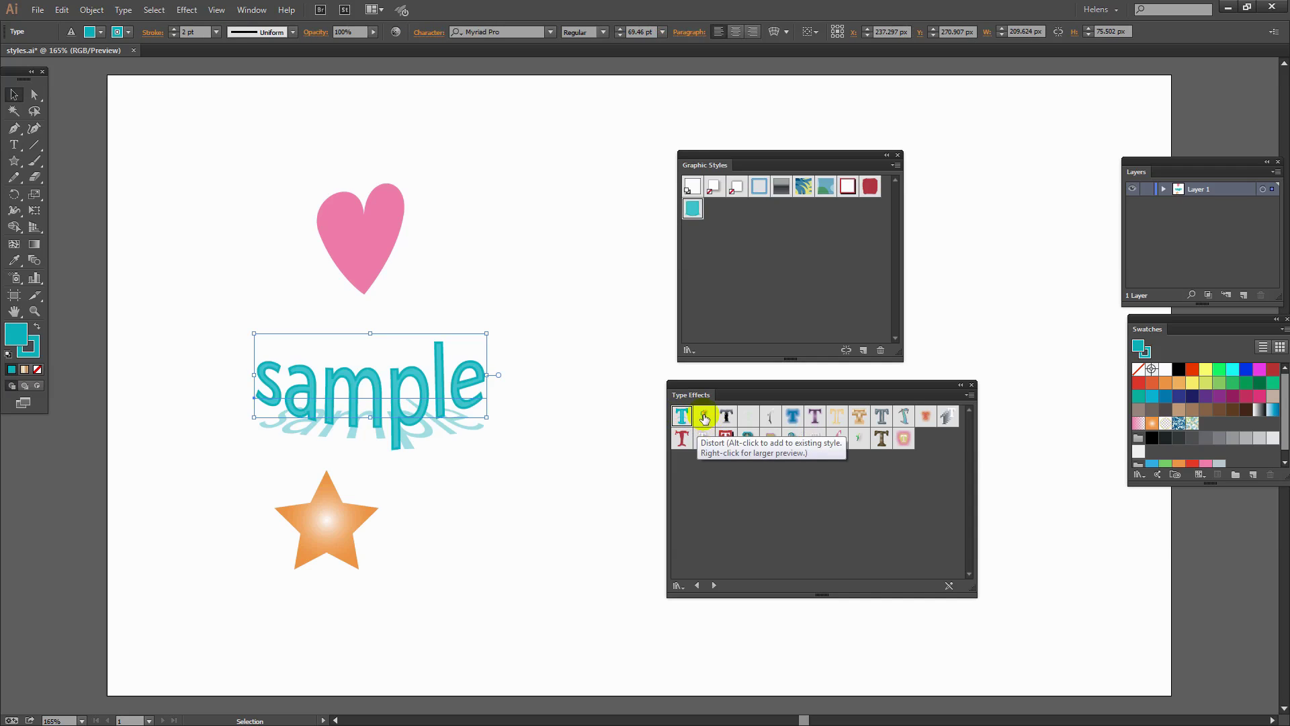
{"action": "left_click", "coordinate": [704, 418]}
{"action": "left_click", "coordinate": [726, 418]}
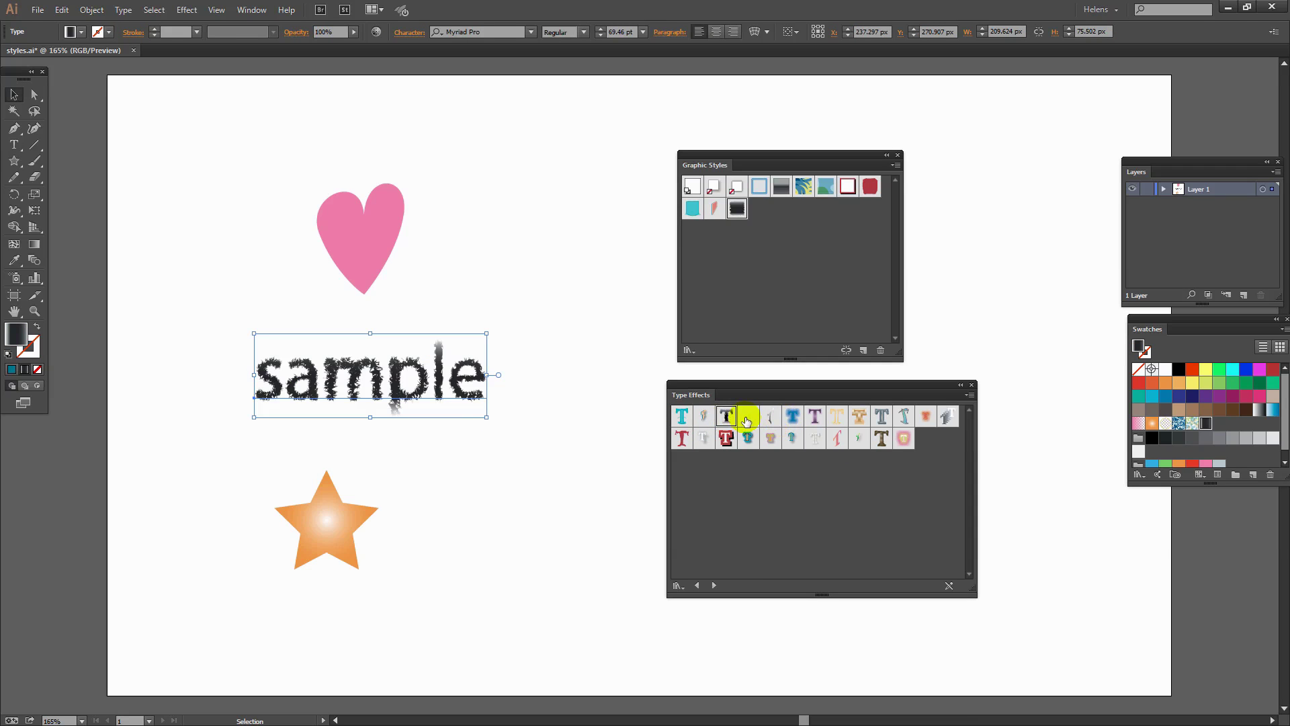
{"action": "left_click", "coordinate": [747, 420]}
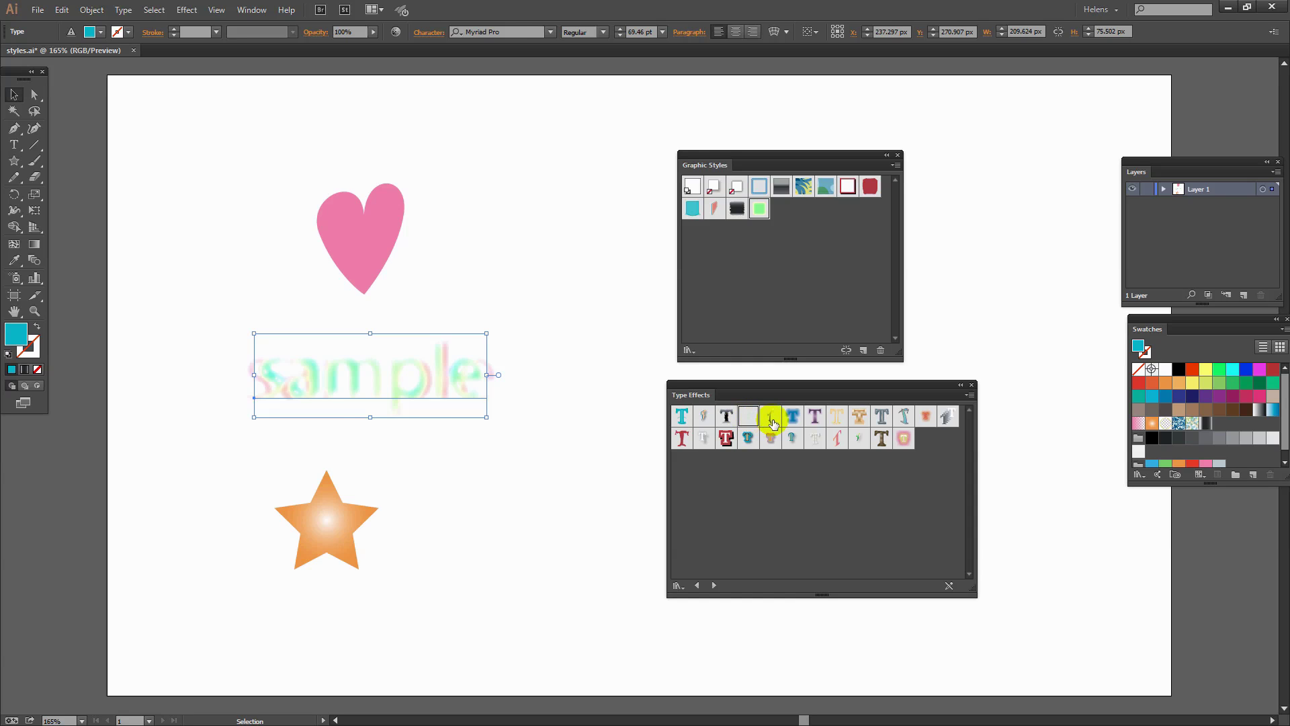
{"action": "left_click", "coordinate": [770, 419]}
{"action": "left_click", "coordinate": [793, 418]}
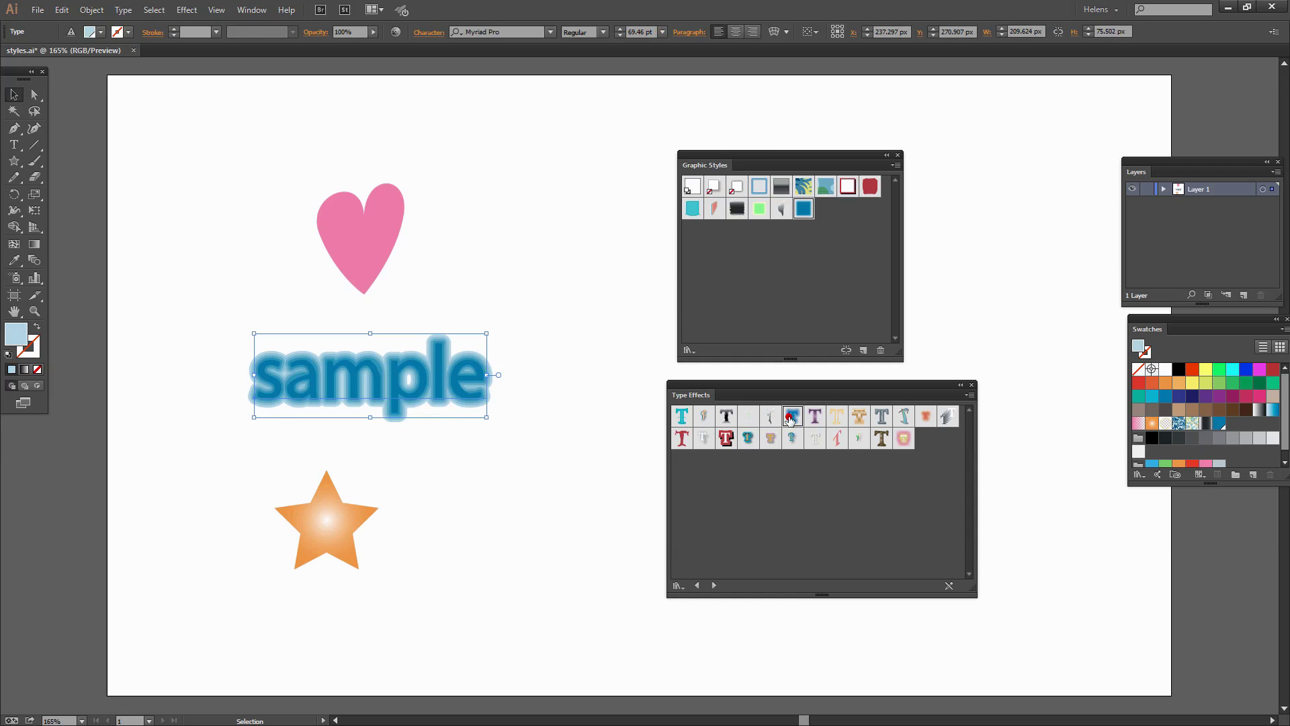
{"action": "left_click", "coordinate": [816, 420]}
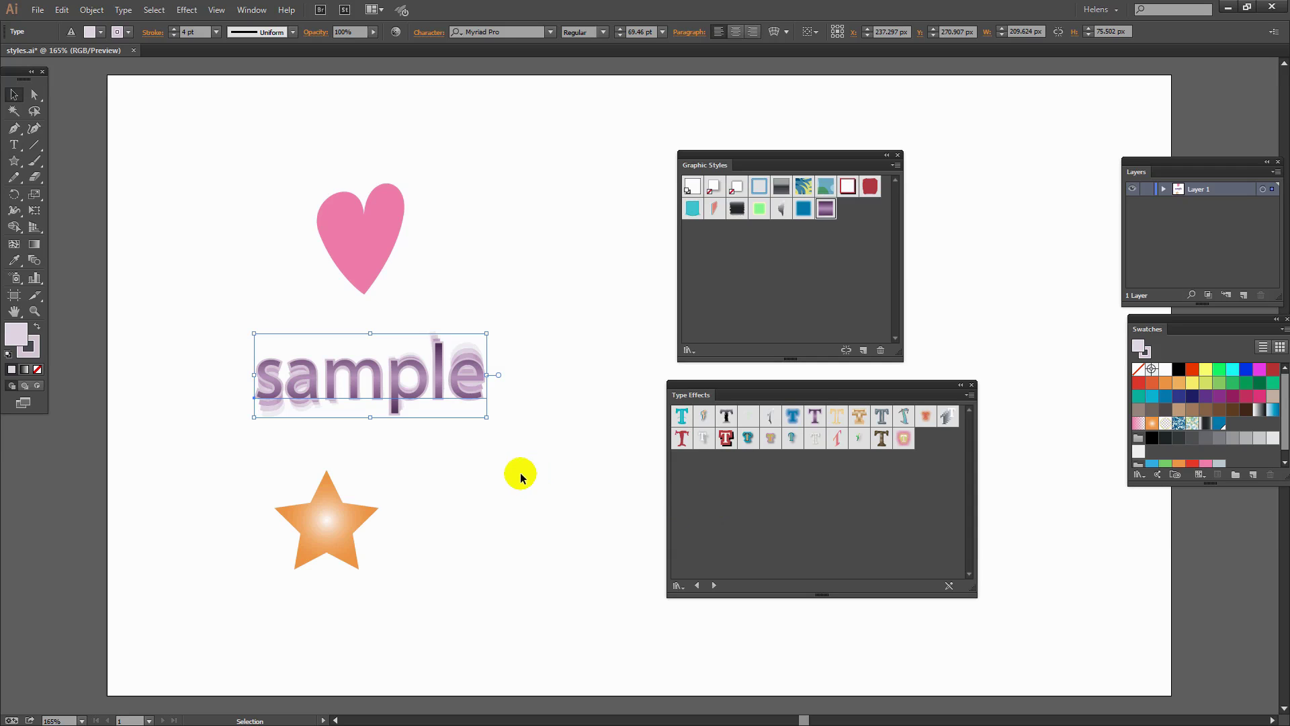
Reset 'sample' to the default style, then apply Shirofuchi 1 and Rough to its highlighted letters.
{"action": "left_click", "coordinate": [690, 188]}
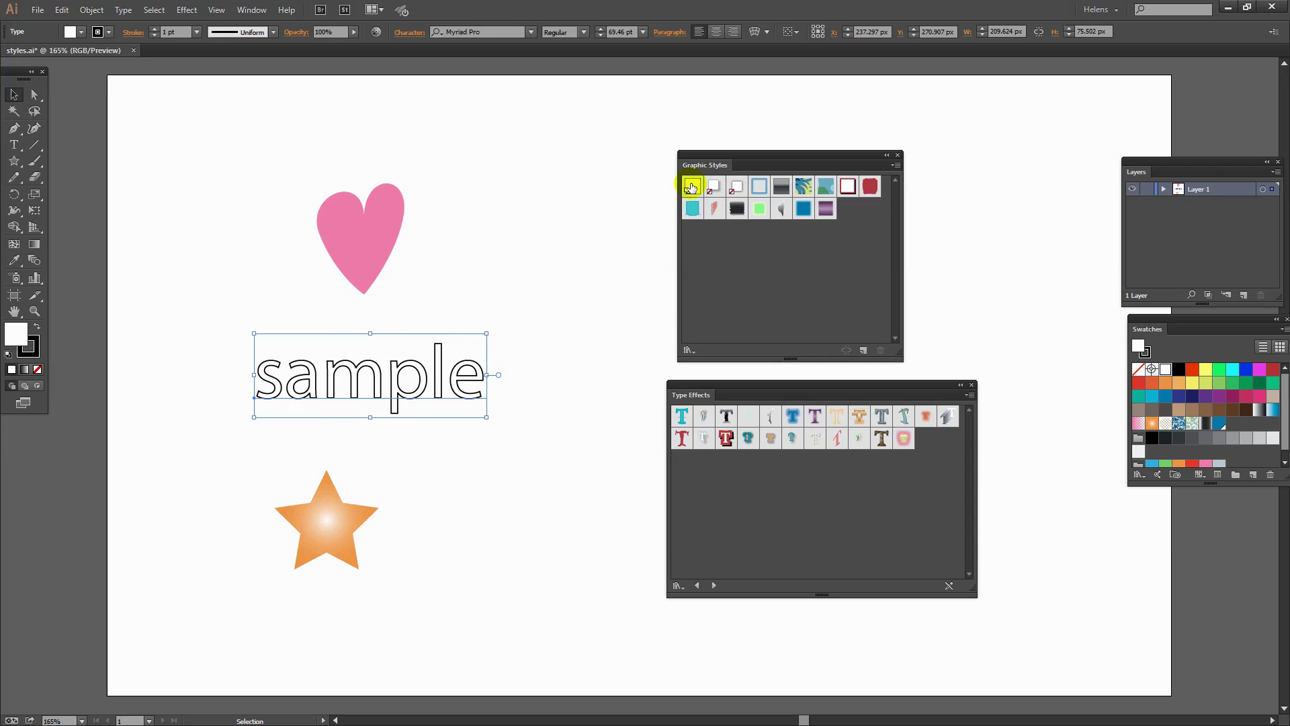
{"action": "left_click", "coordinate": [498, 494]}
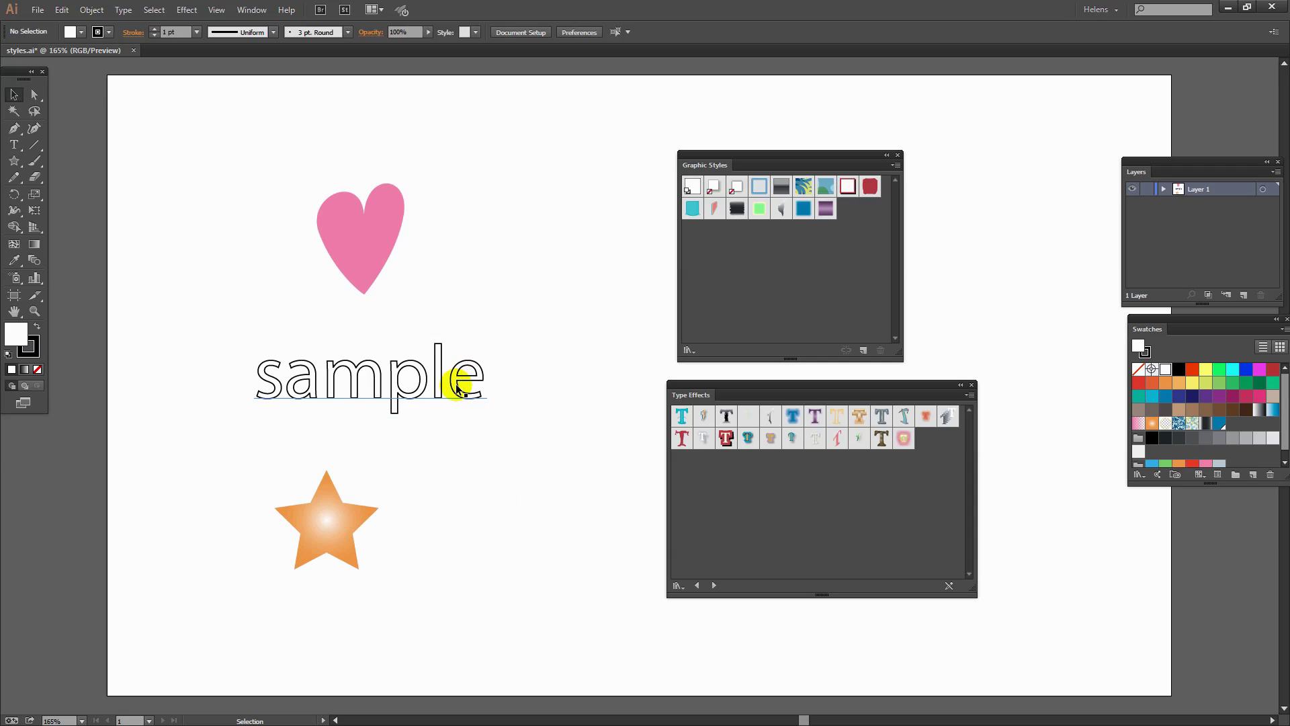
{"action": "left_click", "coordinate": [13, 144]}
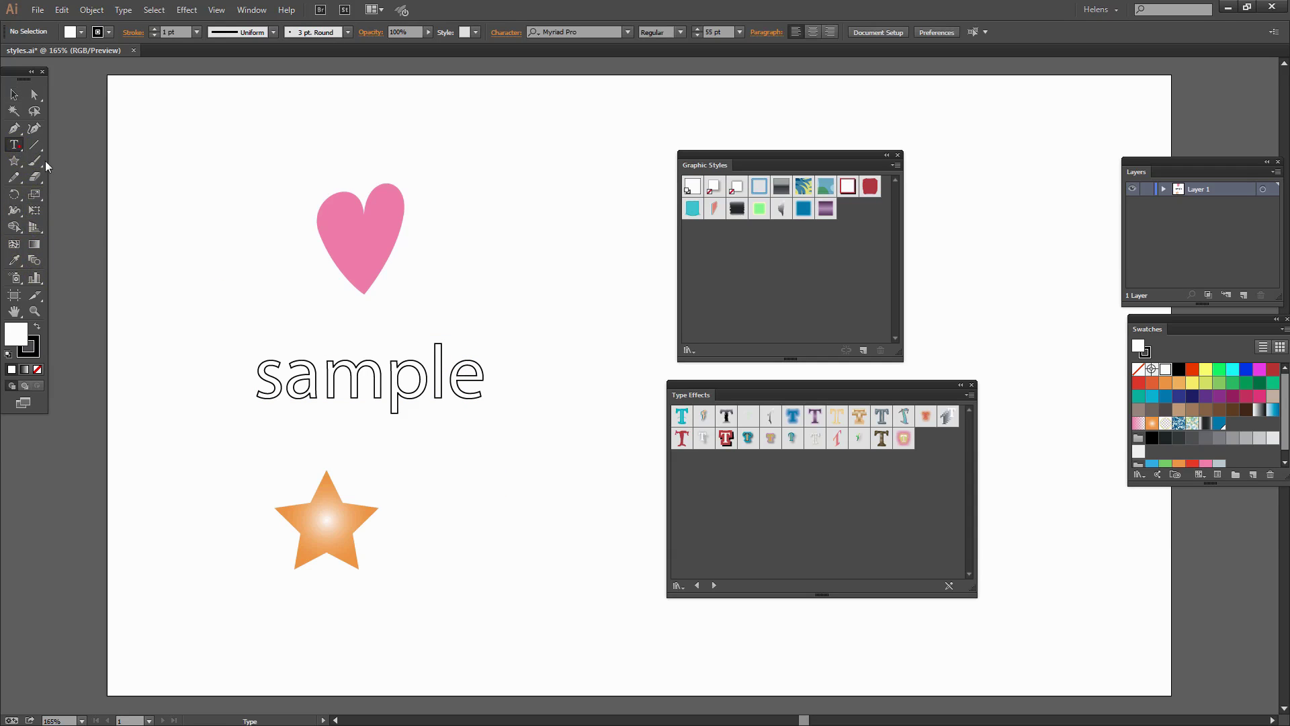
{"action": "left_click_drag", "start_coordinate": [483, 382], "coordinate": [241, 377]}
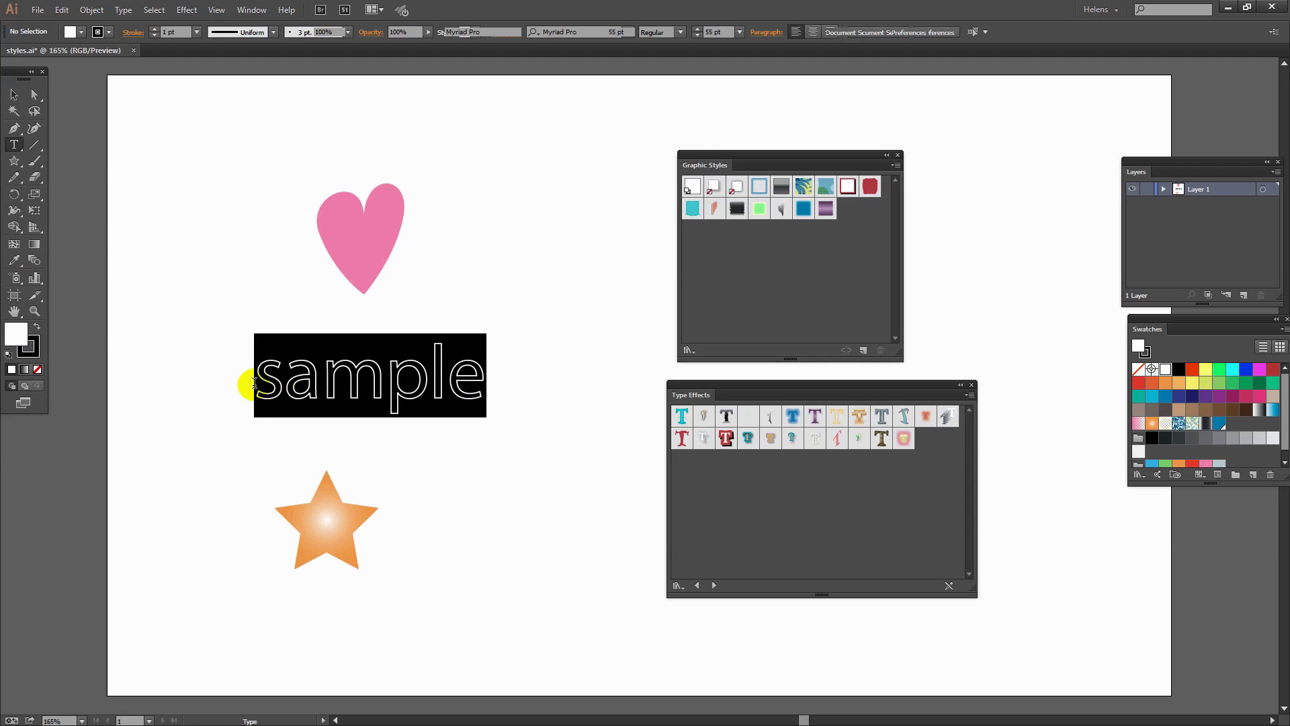
{"action": "left_click", "coordinate": [726, 438]}
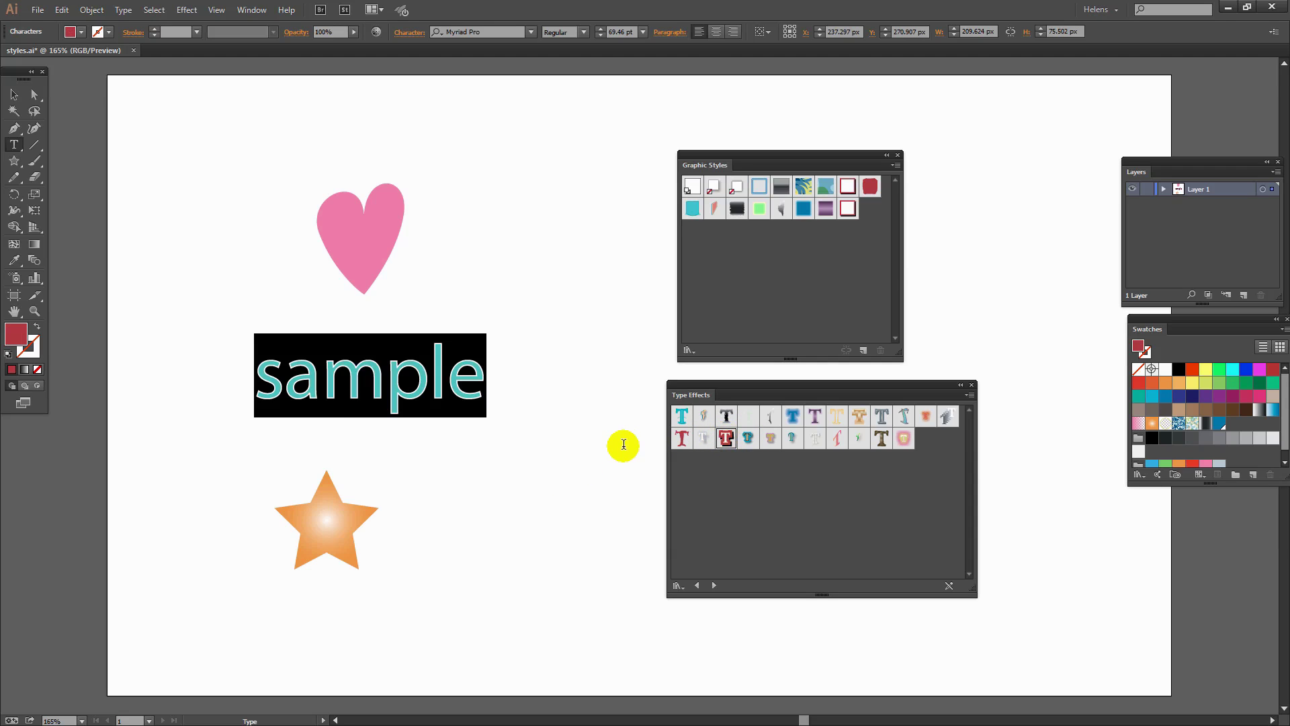
{"action": "left_click", "coordinate": [682, 438]}
{"action": "left_click", "coordinate": [682, 438]}
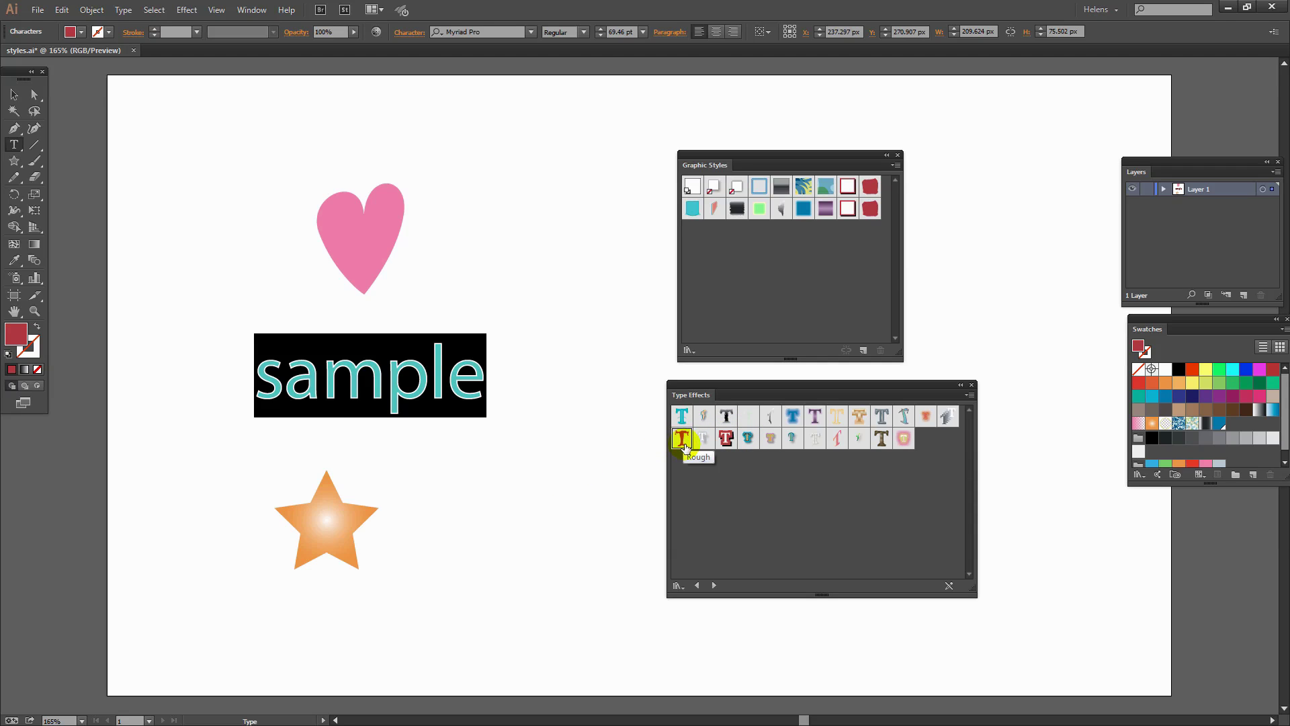
{"action": "left_click", "coordinate": [537, 461]}
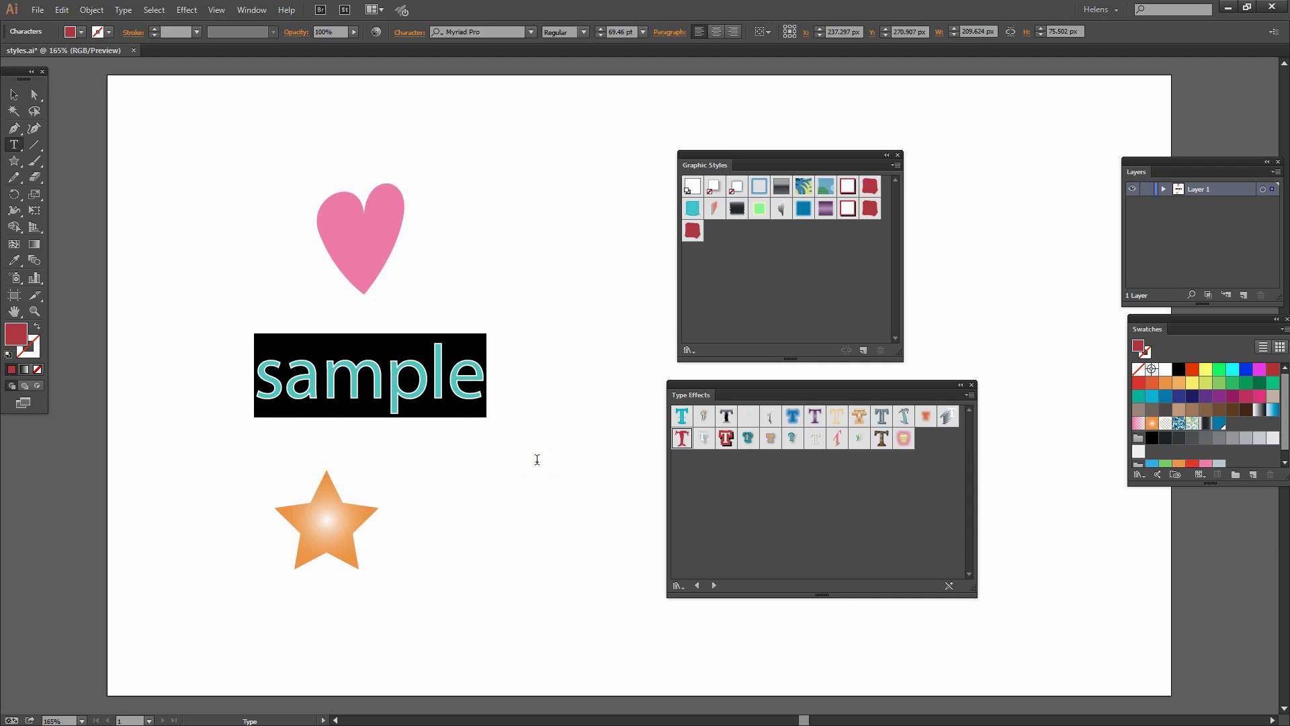
{"action": "left_click", "coordinate": [526, 451]}
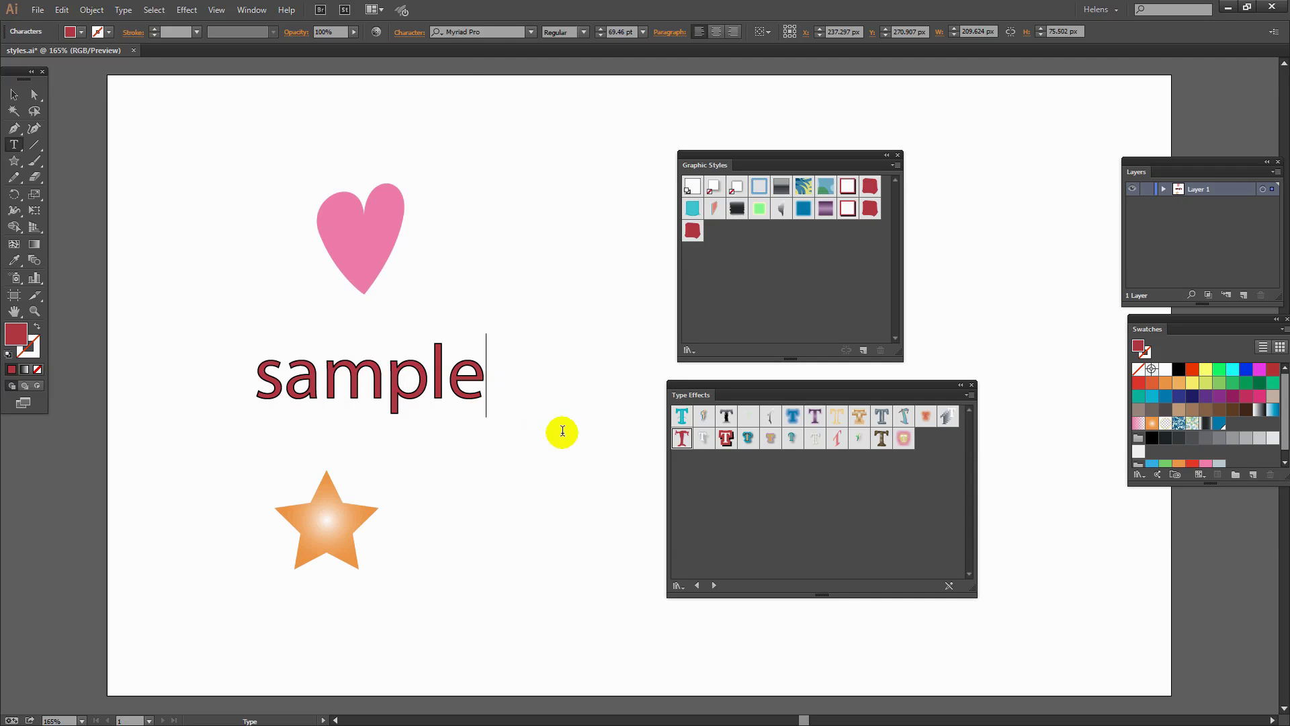
Reselect the whole word and apply the first Type Effects style for teal outlined text.
{"action": "left_click_drag", "start_coordinate": [486, 375], "coordinate": [243, 378]}
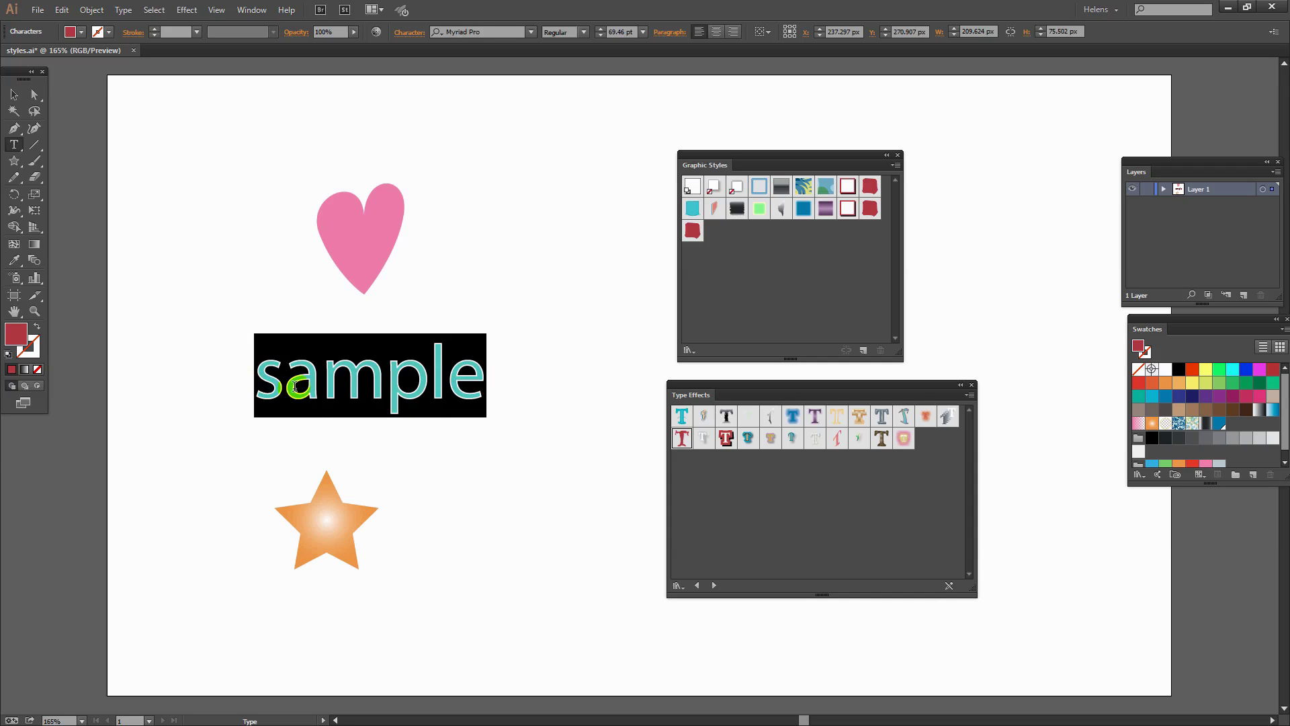
{"action": "left_click", "coordinate": [683, 417]}
{"action": "left_click", "coordinate": [484, 421]}
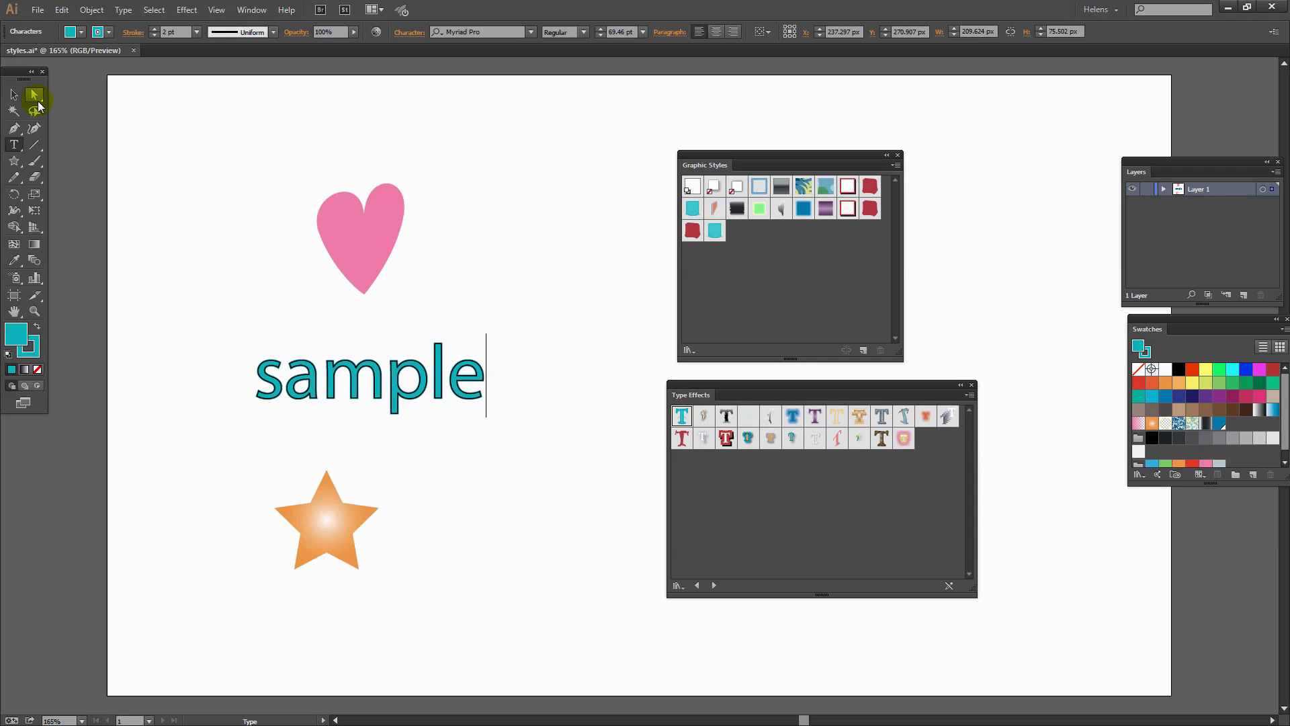
Try teal reflection, red rough, red shadowed and orange-green styles on 'sample', keeping yellow with teal outline.
{"action": "left_click", "coordinate": [14, 95]}
{"action": "left_click", "coordinate": [340, 374]}
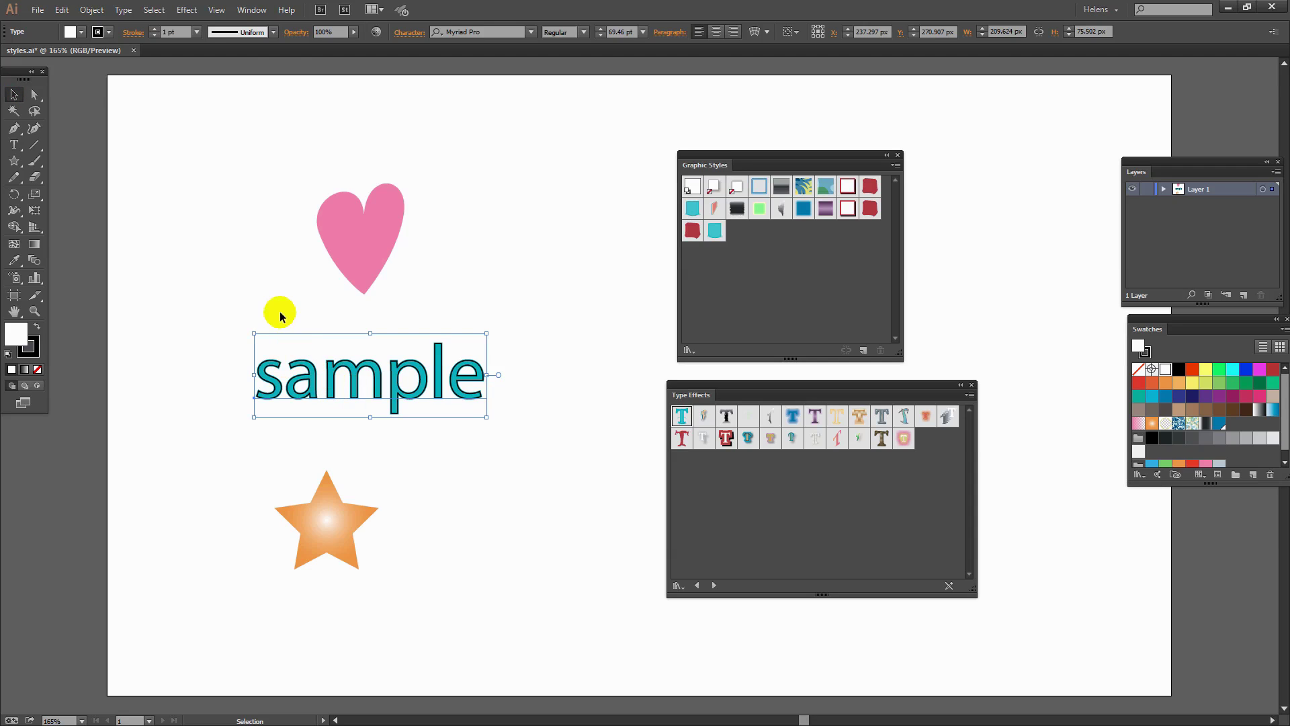
{"action": "left_click", "coordinate": [681, 417]}
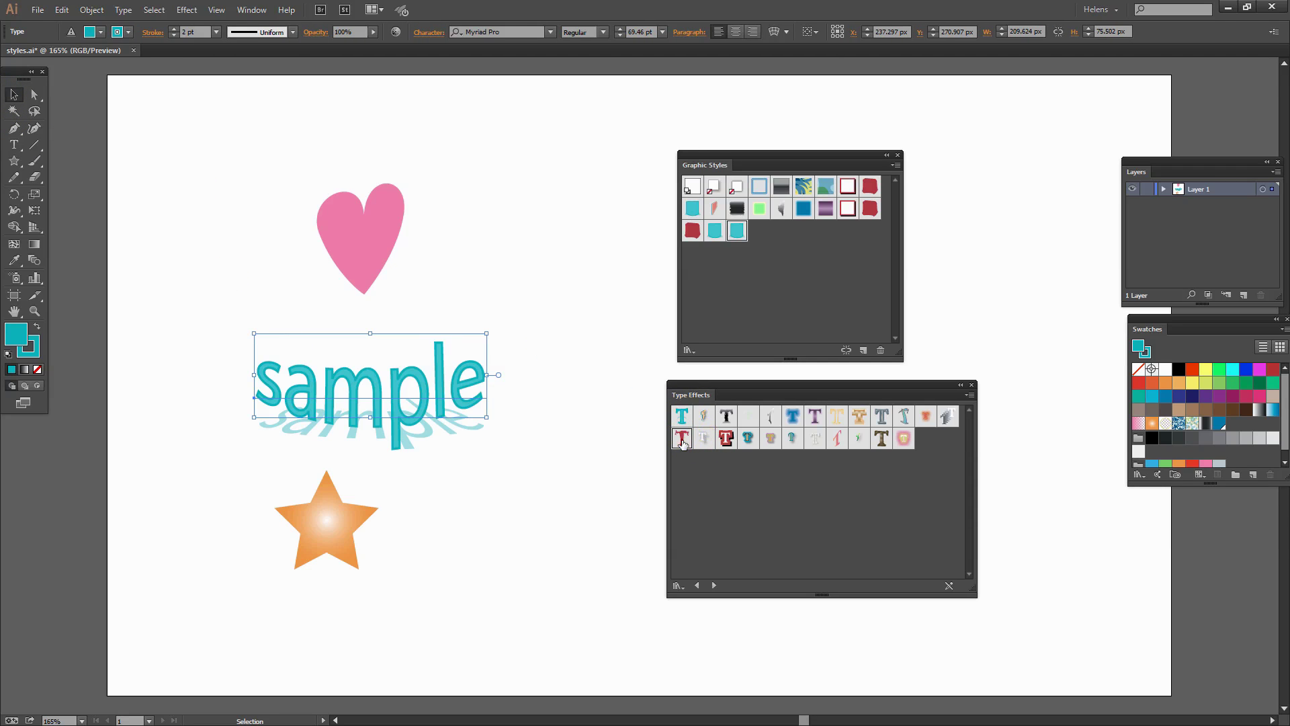
{"action": "left_click", "coordinate": [682, 440]}
{"action": "left_click", "coordinate": [727, 438]}
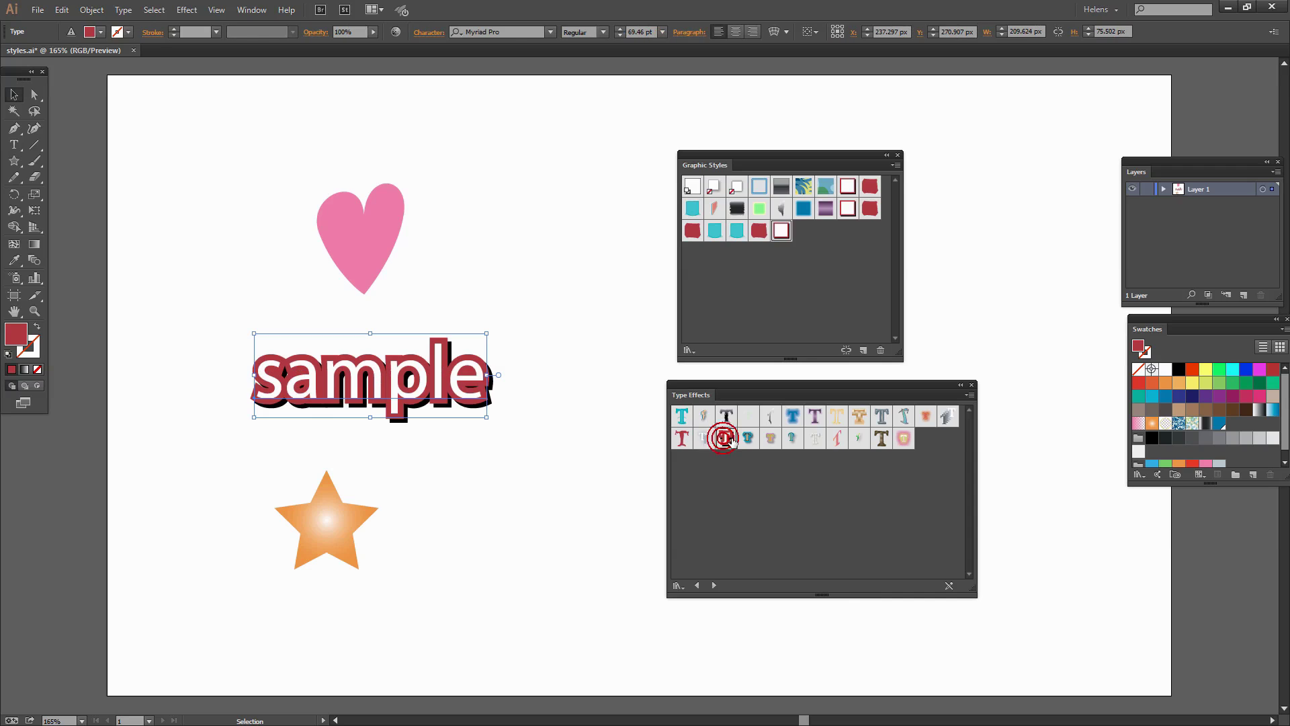
{"action": "left_click", "coordinate": [771, 439]}
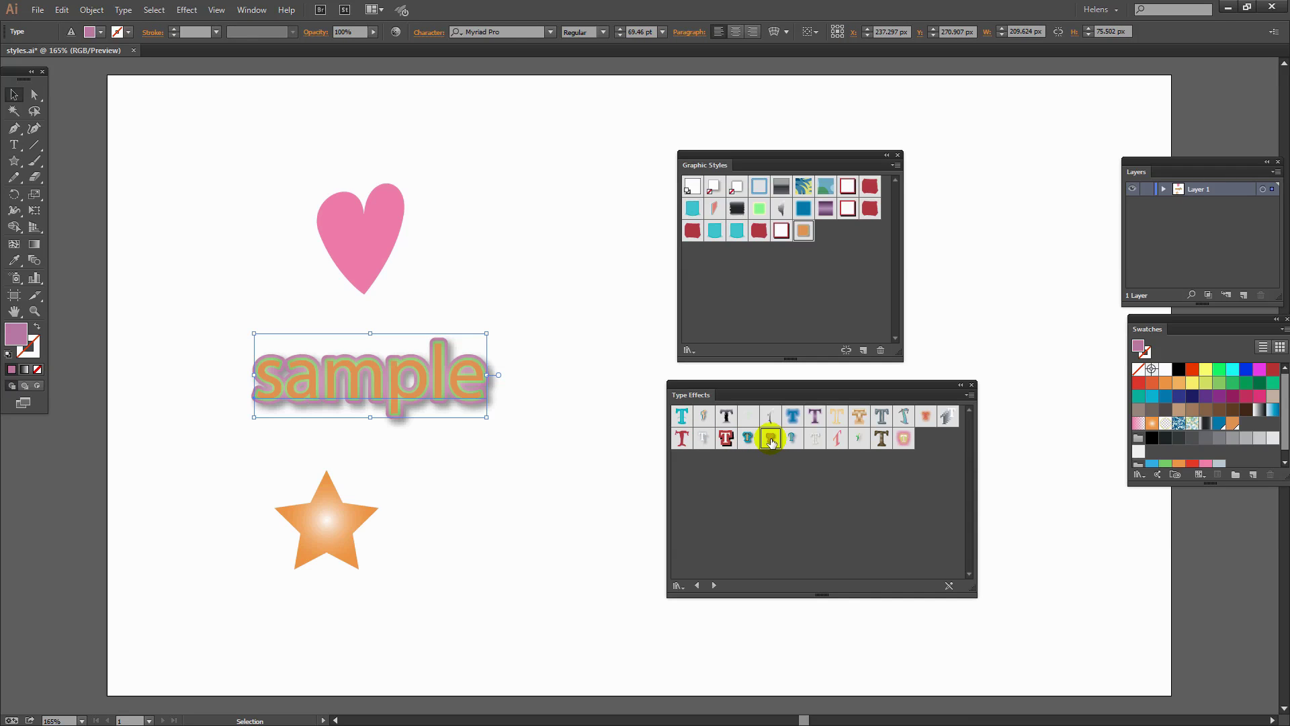
{"action": "left_click", "coordinate": [749, 439]}
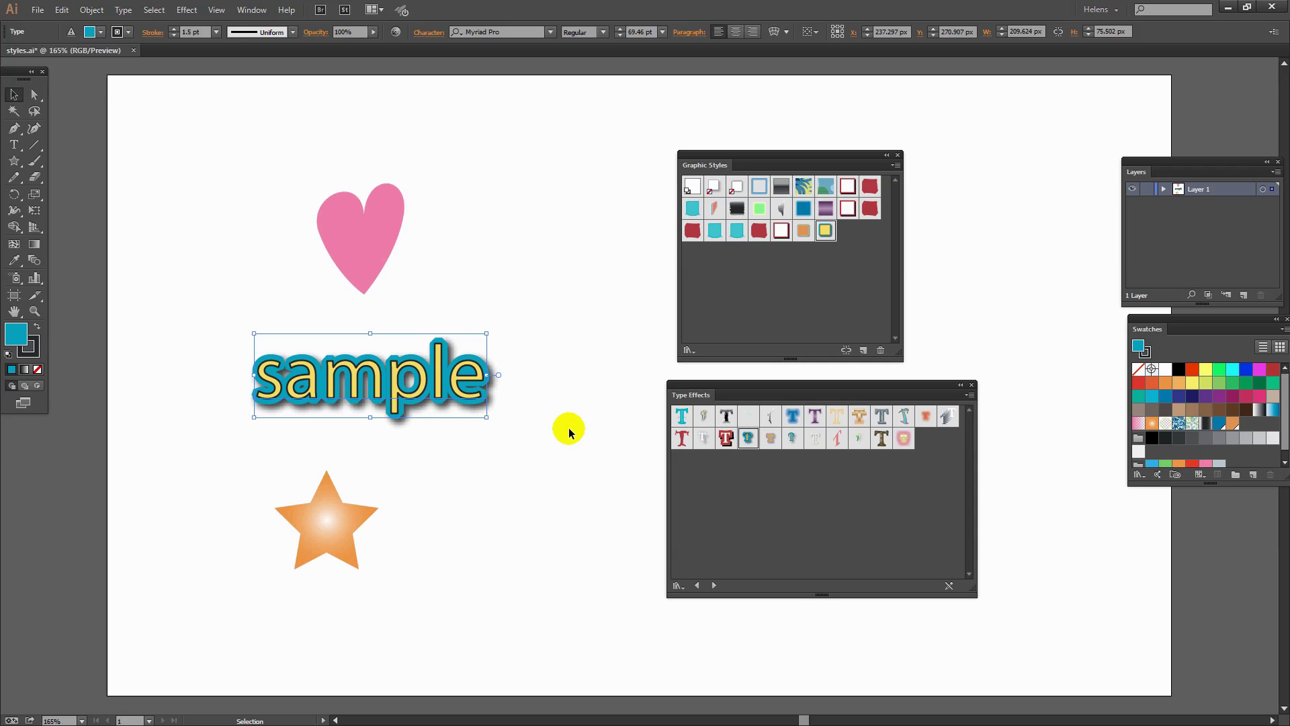
{"action": "left_click", "coordinate": [579, 468]}
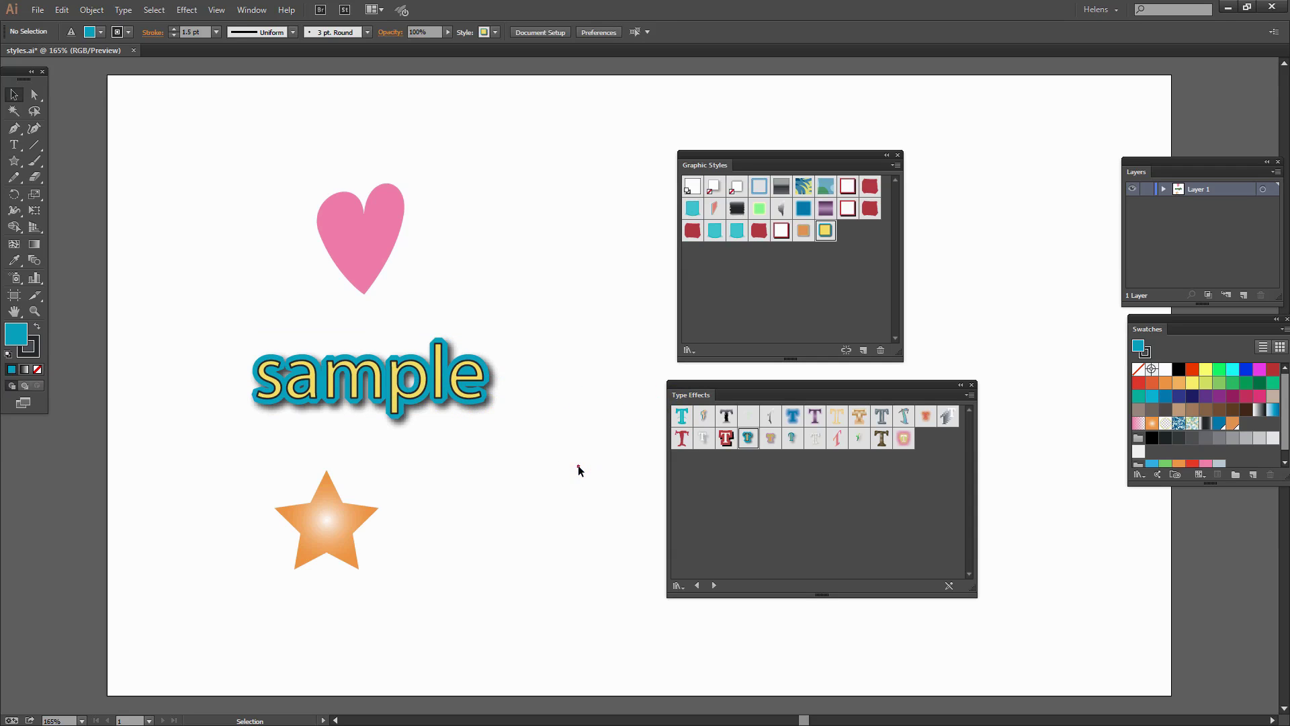
Open the Additive library from the Graphic Styles menu and dock it with Type Effects.
{"action": "left_click_drag", "start_coordinate": [794, 385], "coordinate": [856, 436]}
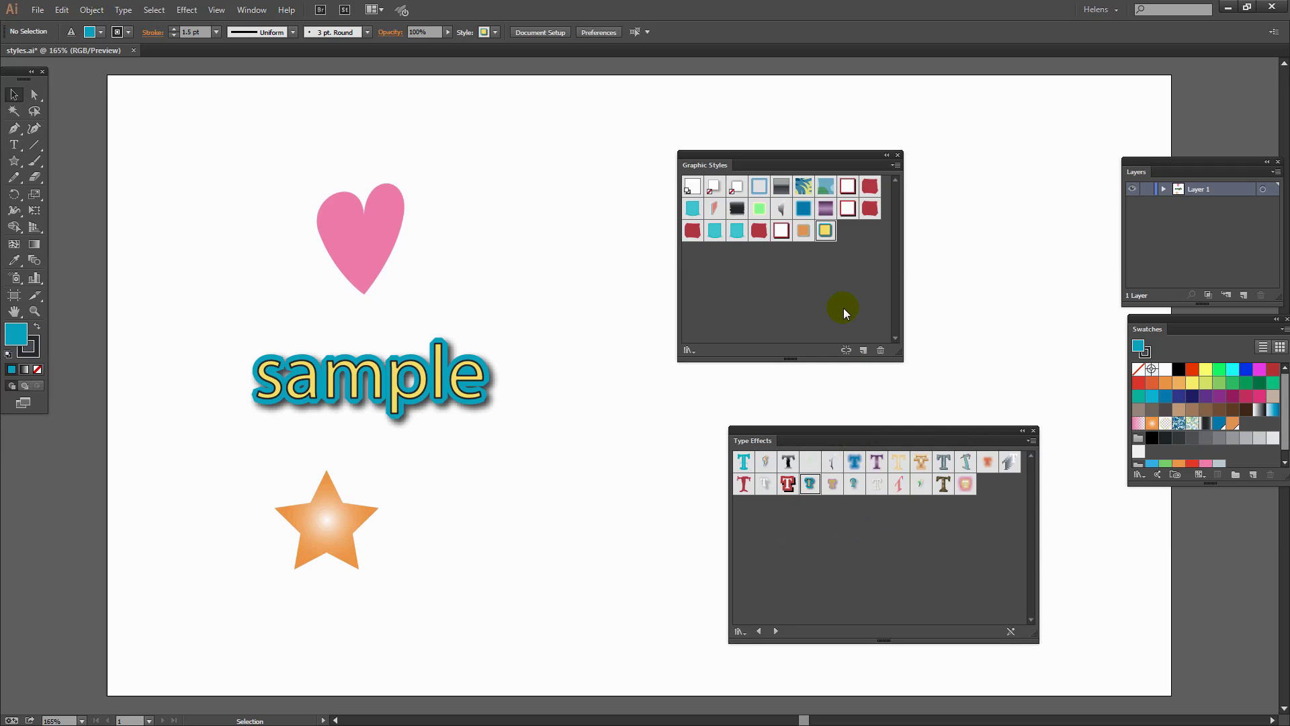
{"action": "left_click", "coordinate": [895, 166]}
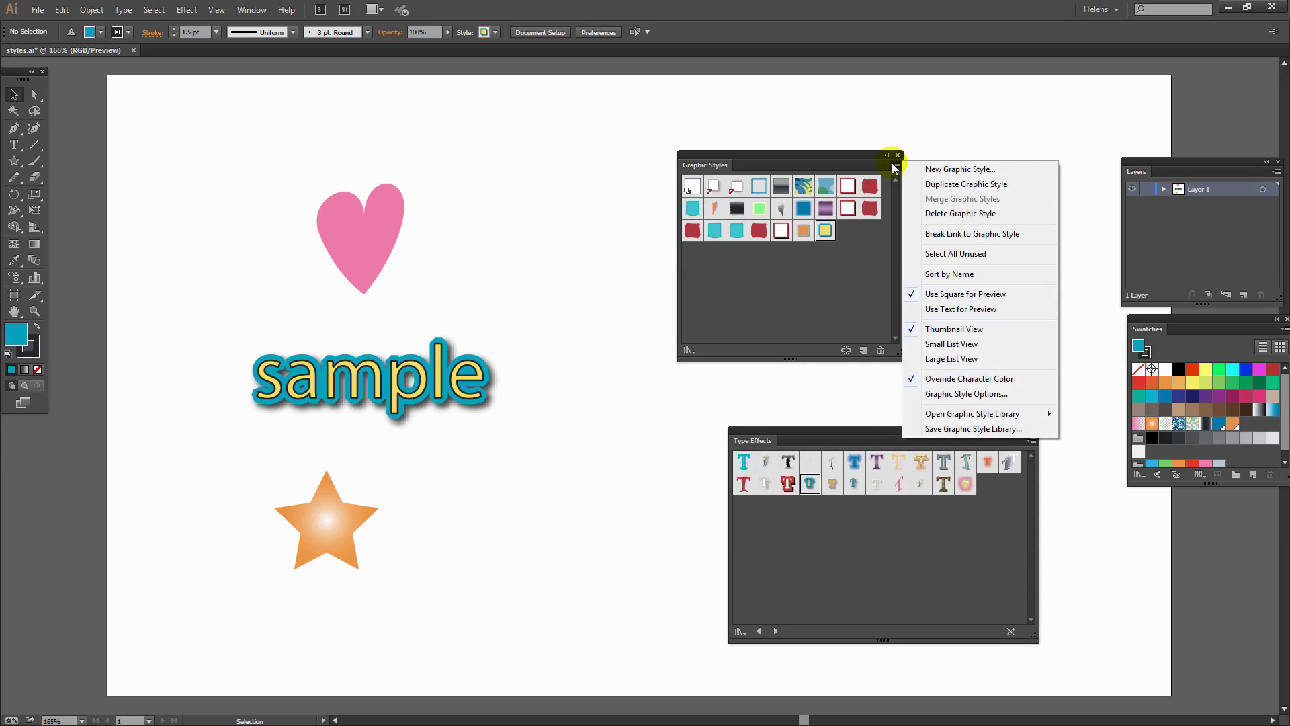
{"action": "mouse_move", "coordinate": [969, 416]}
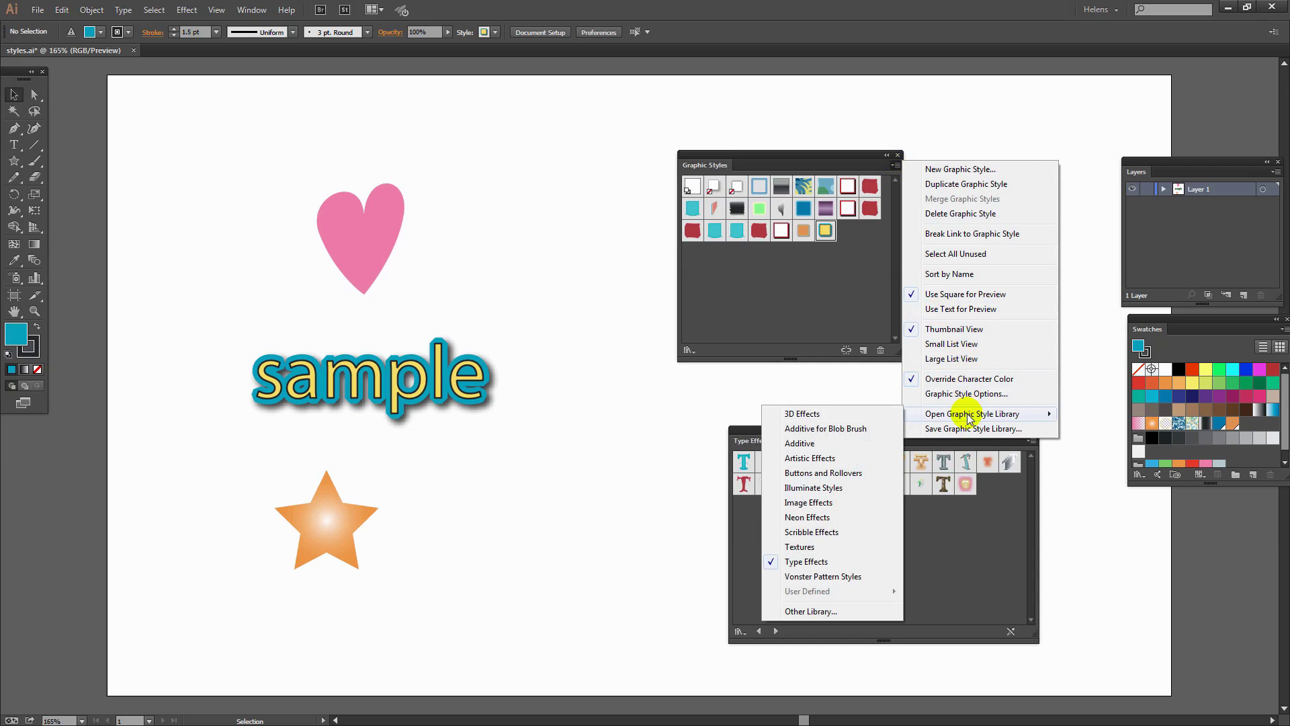
{"action": "left_click", "coordinate": [798, 445]}
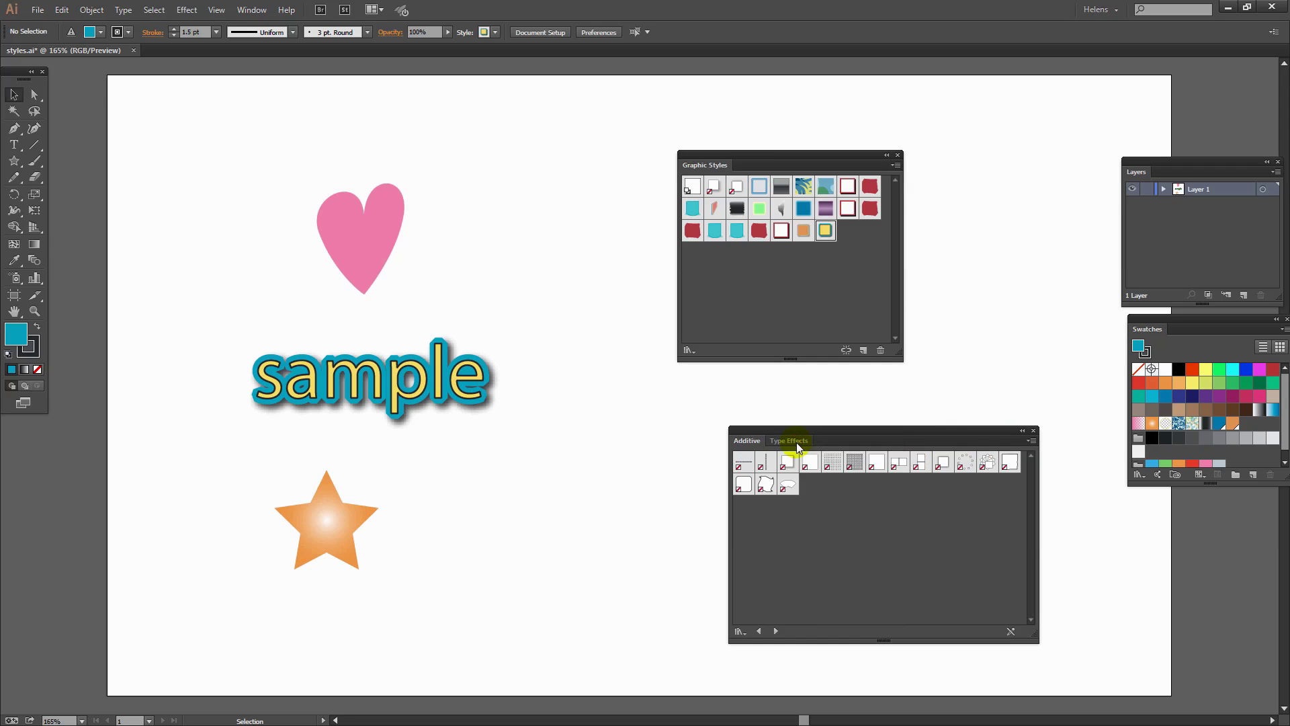
{"action": "left_click", "coordinate": [818, 434]}
{"action": "left_click_drag", "start_coordinate": [830, 436], "coordinate": [636, 103]}
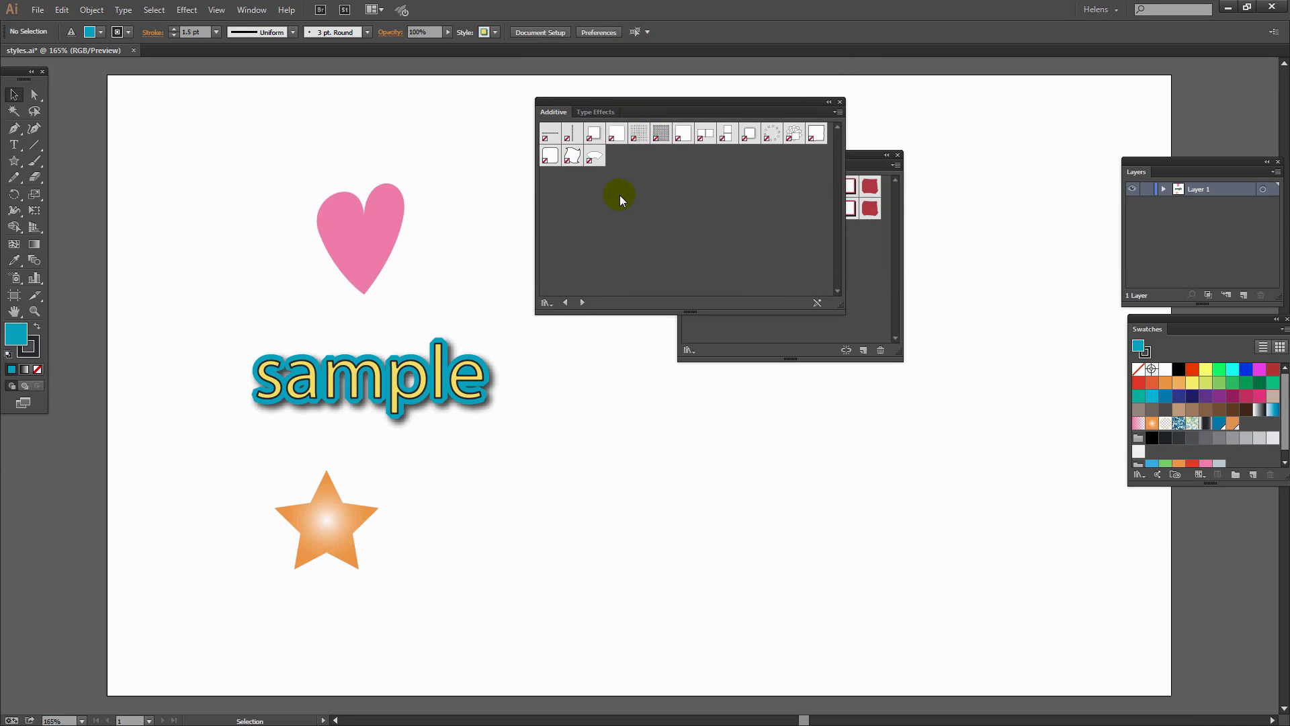
{"action": "left_click", "coordinate": [336, 529]}
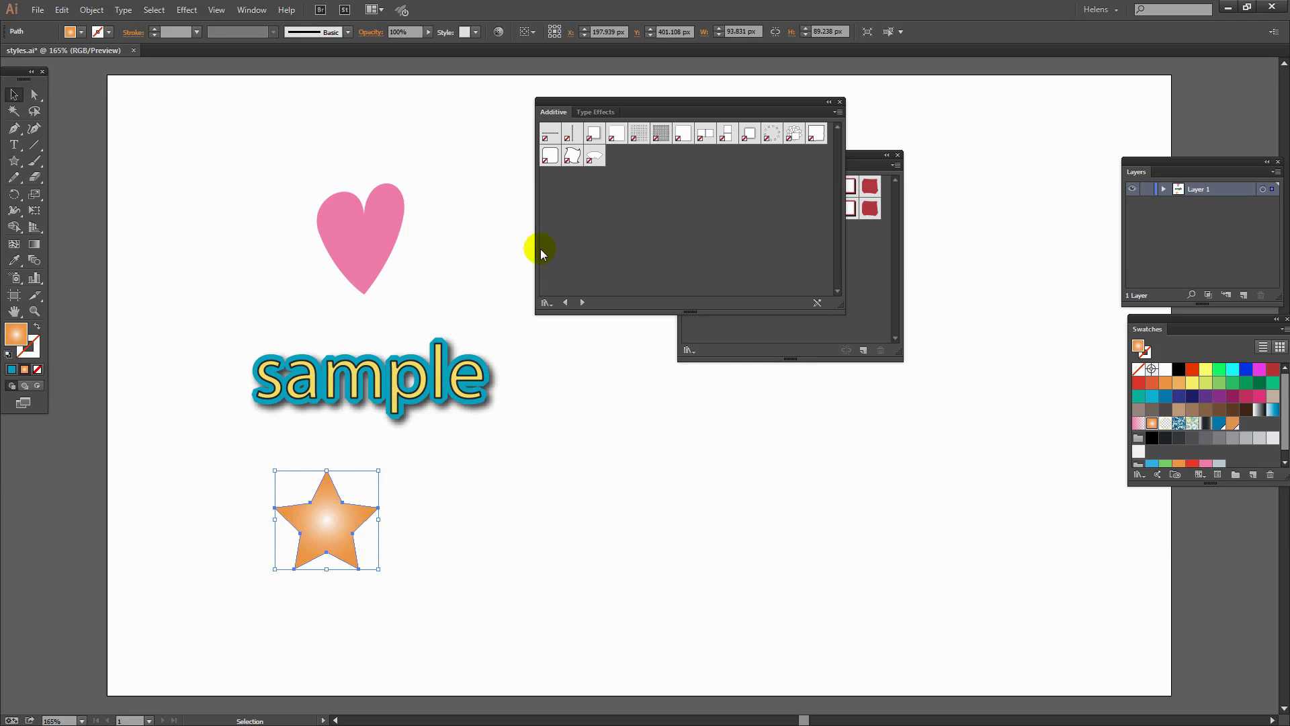
{"action": "left_click", "coordinate": [573, 156]}
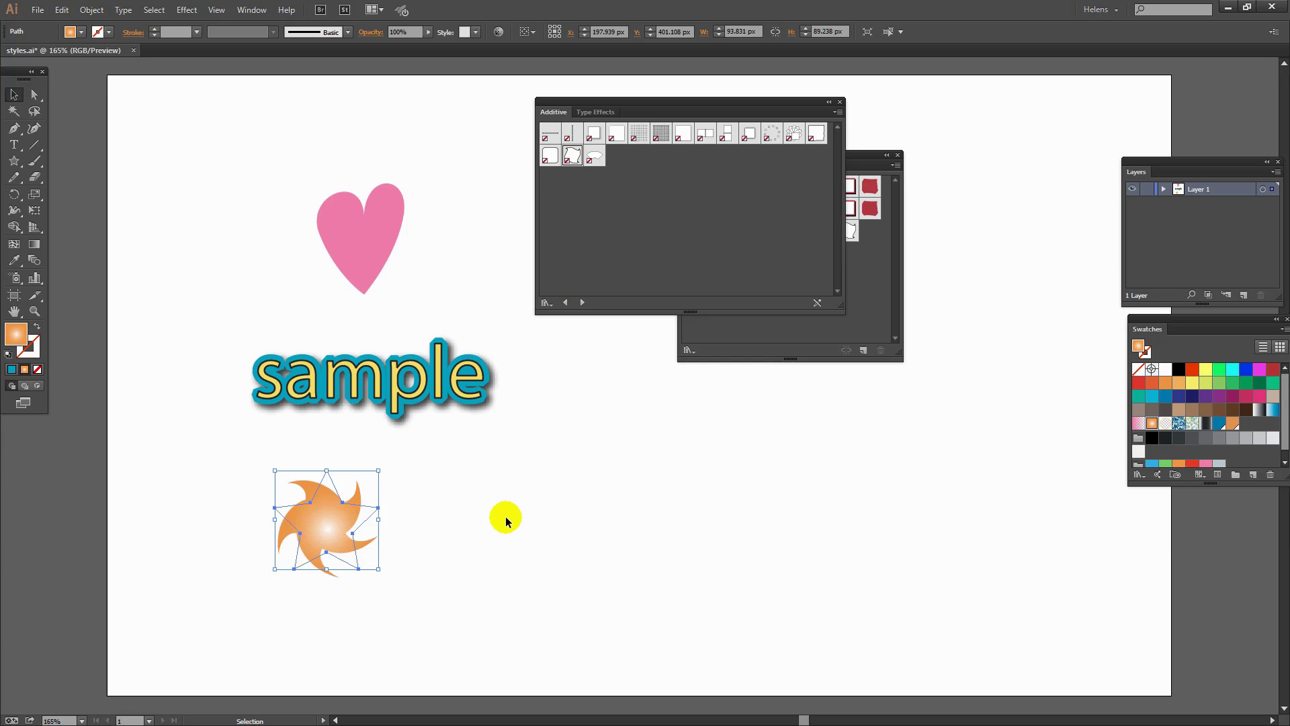
{"action": "left_click", "coordinate": [504, 518]}
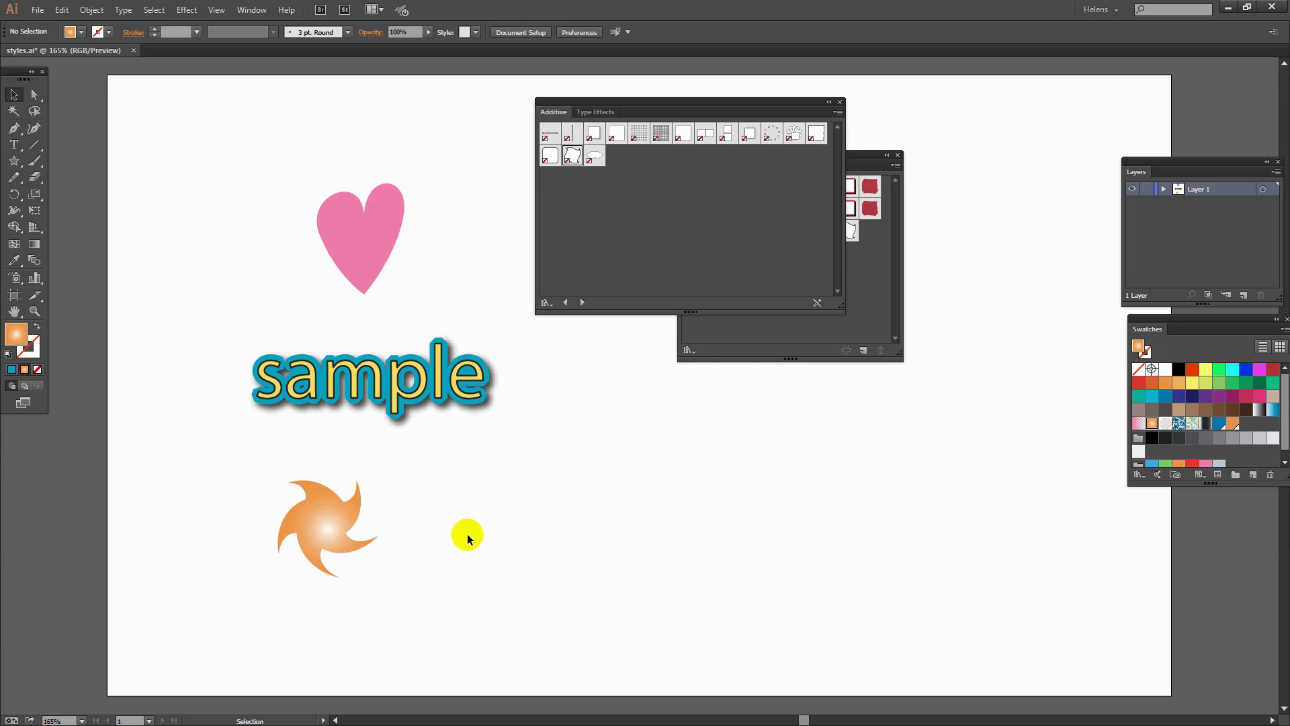
{"action": "key", "text": "ctrl+z"}
{"action": "key", "text": "ctrl+z"}
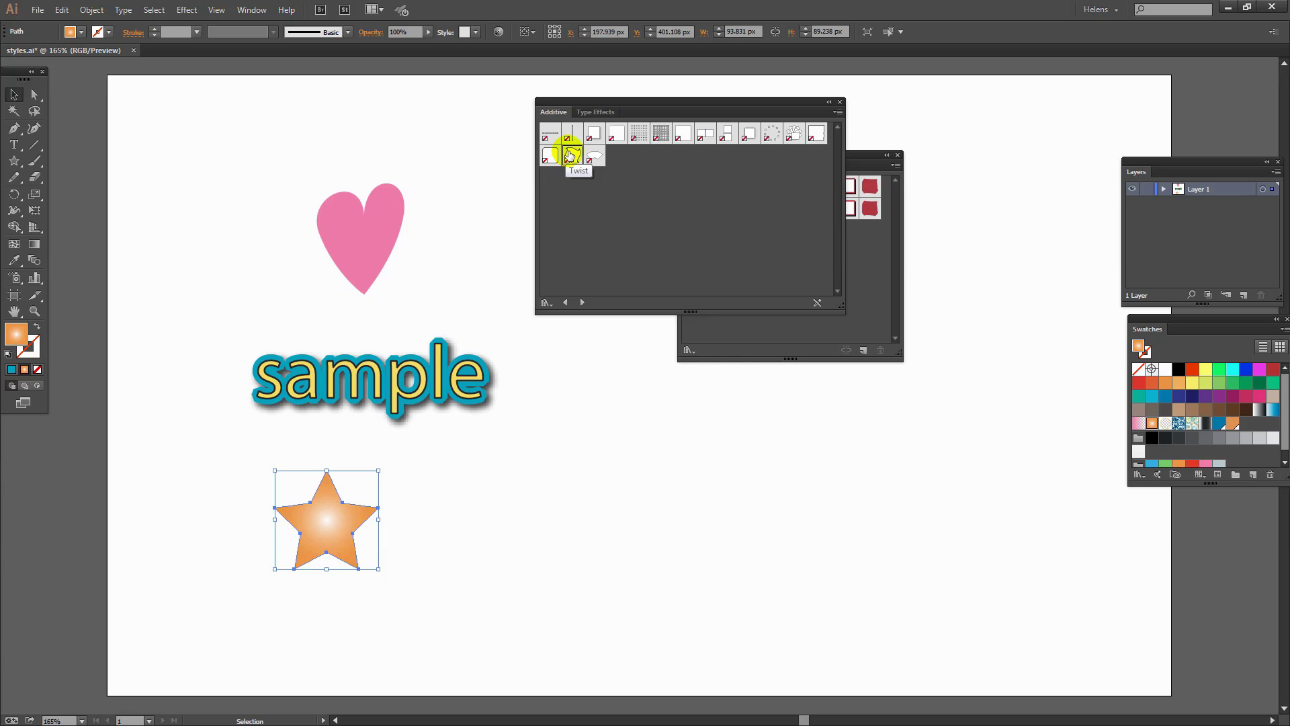
{"action": "left_click", "coordinate": [571, 156]}
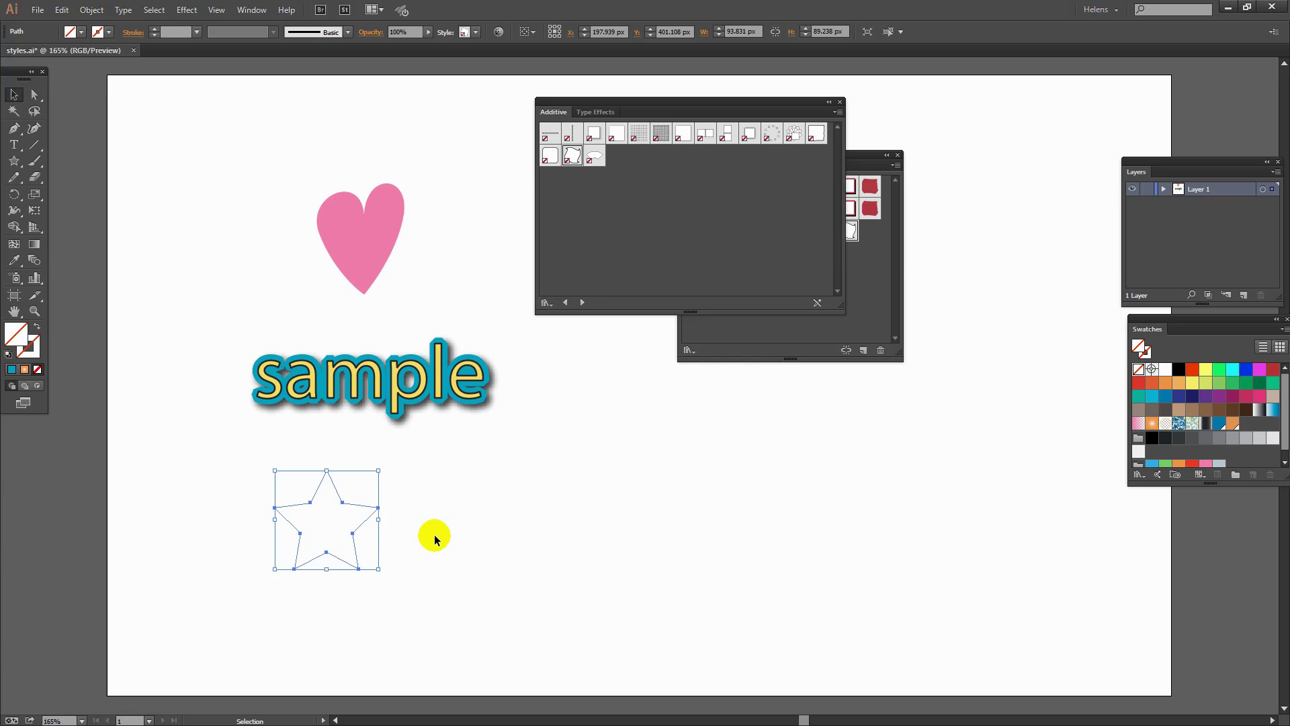
{"action": "key", "text": "ctrl+z"}
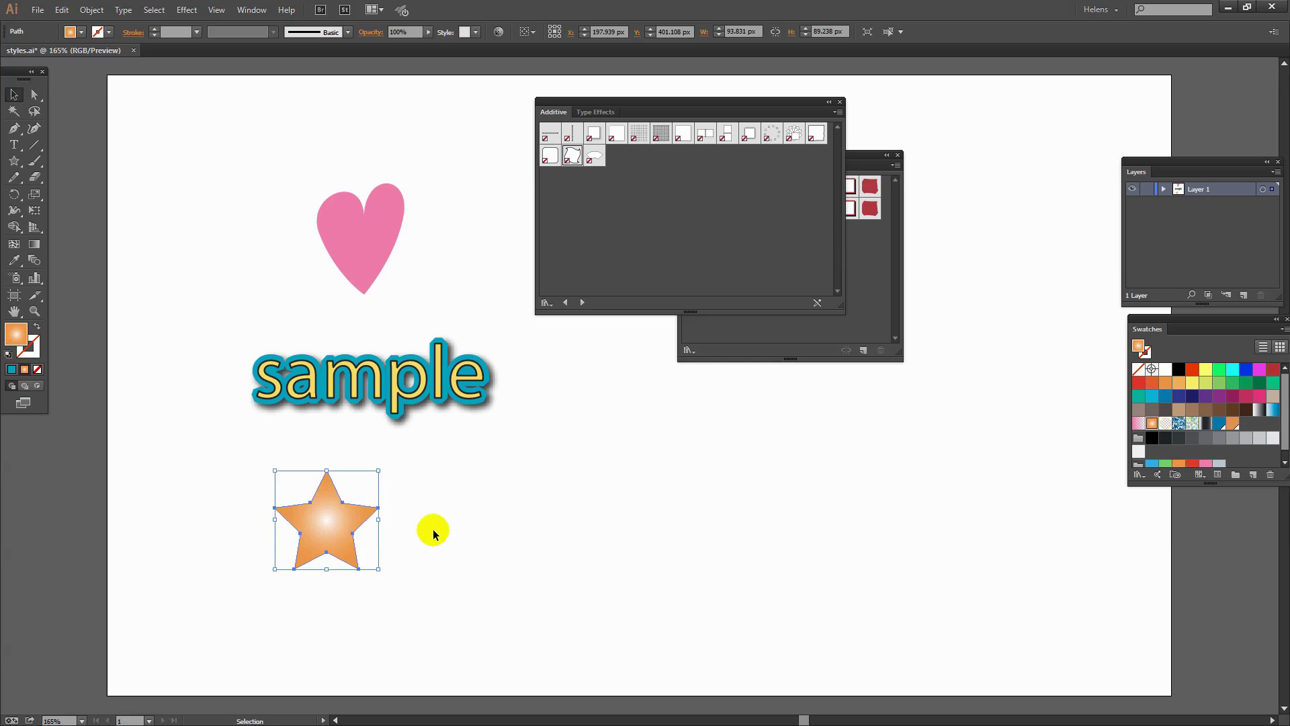
{"action": "left_click", "coordinate": [594, 157]}
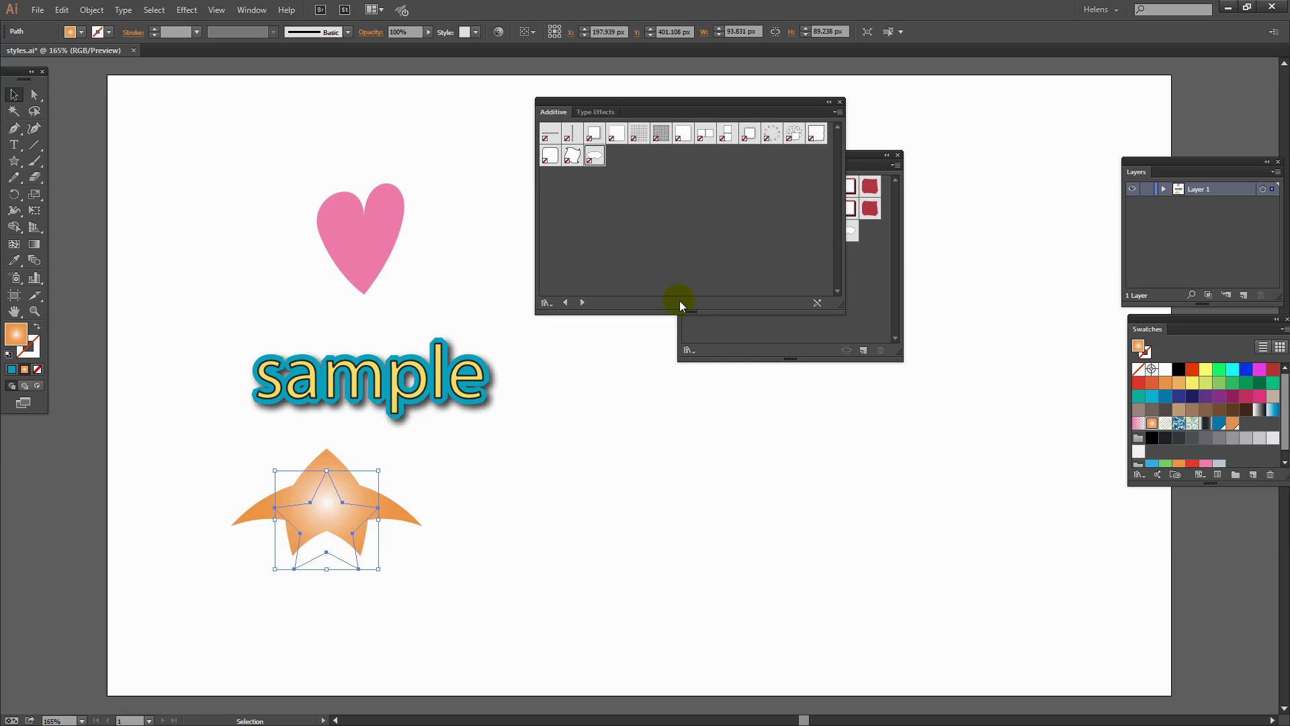
Undo the warp on the star and apply Grid for Large Objects (10x) instead.
{"action": "key", "text": "ctrl+z"}
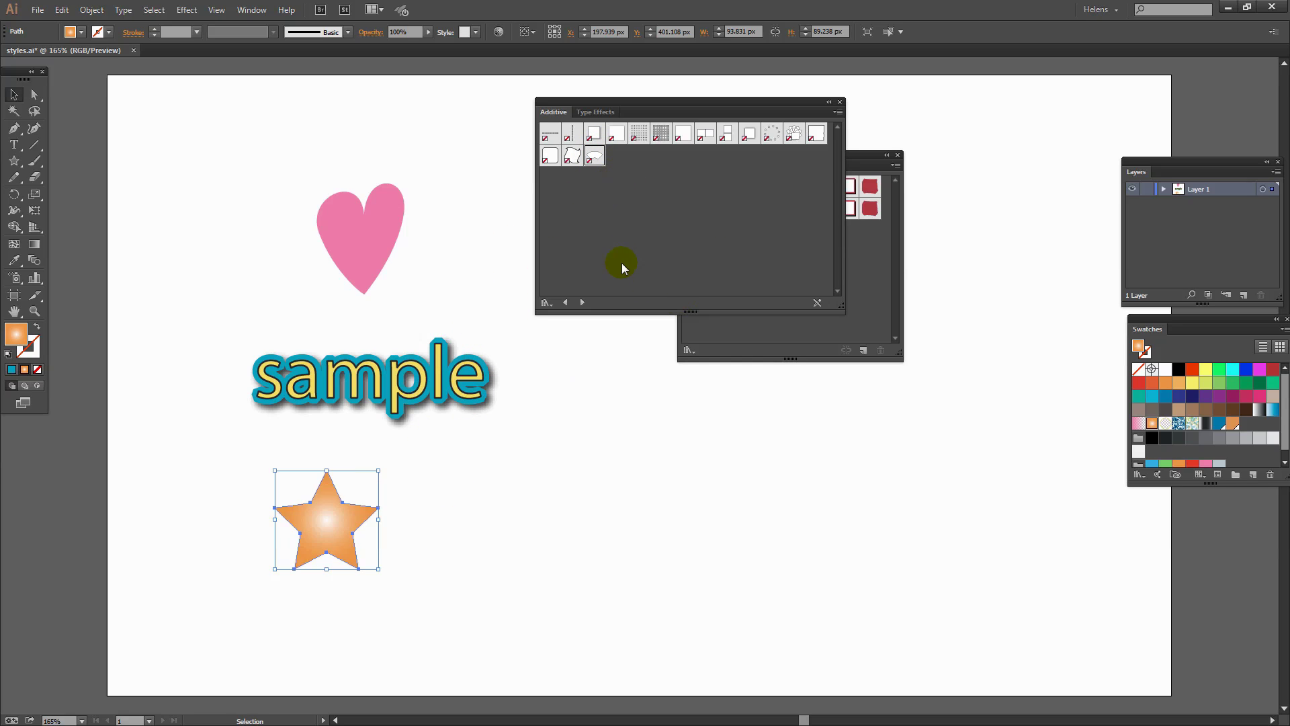
{"action": "left_click", "coordinate": [640, 137]}
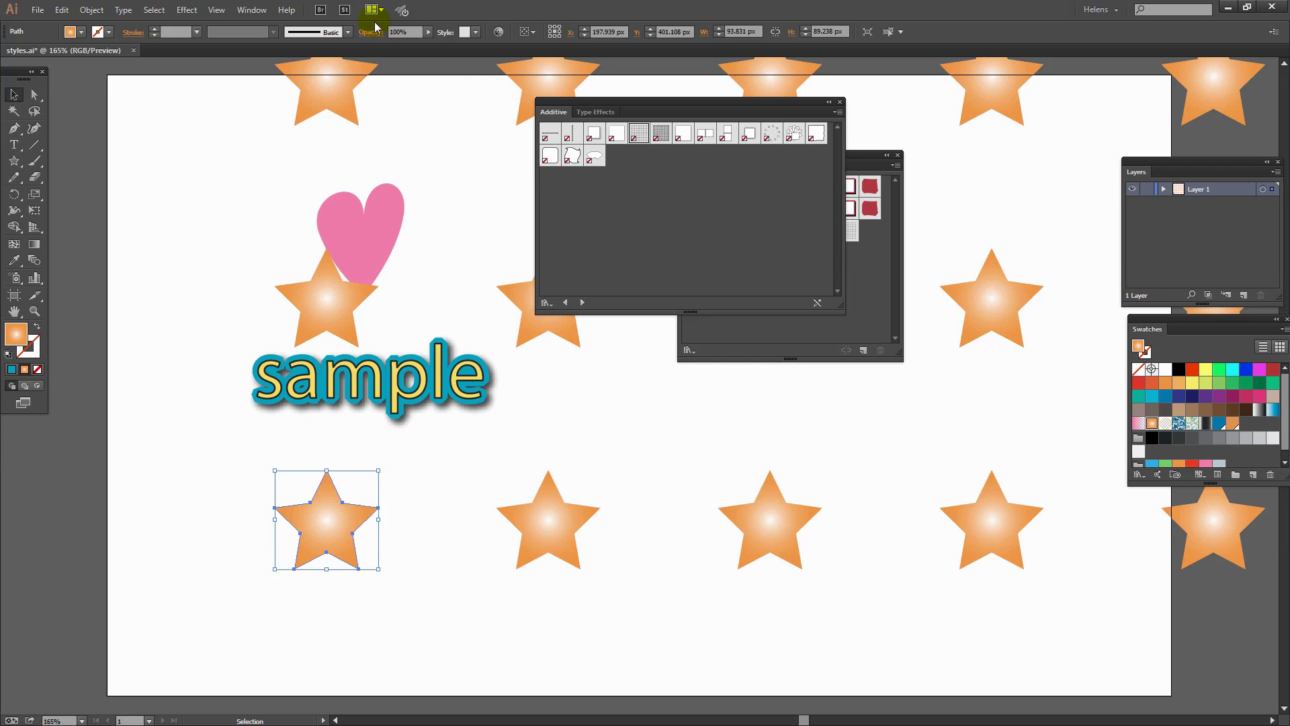
Set the star's first Transform effect to Move Horizontal 99 px, checked with live preview.
{"action": "left_click", "coordinate": [251, 9]}
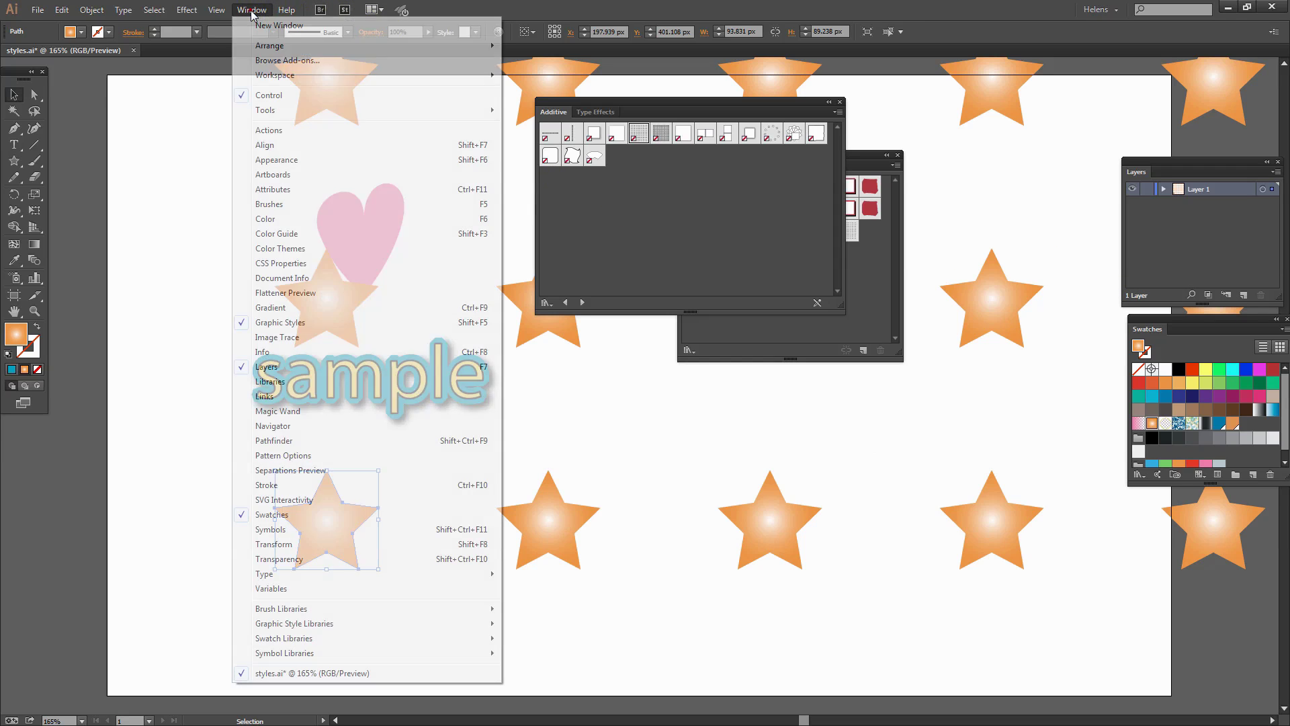
{"action": "left_click", "coordinate": [276, 160]}
{"action": "left_click", "coordinate": [576, 254]}
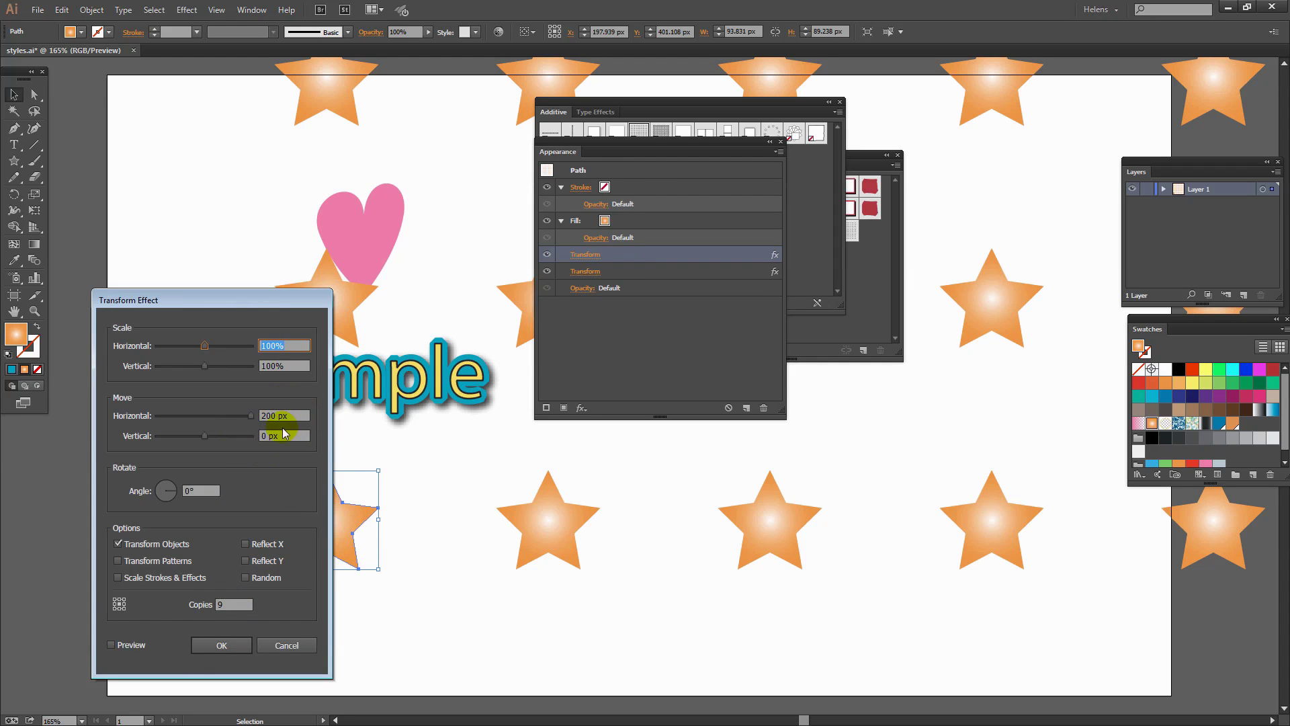
{"action": "left_click", "coordinate": [250, 416]}
{"action": "left_click", "coordinate": [112, 646]}
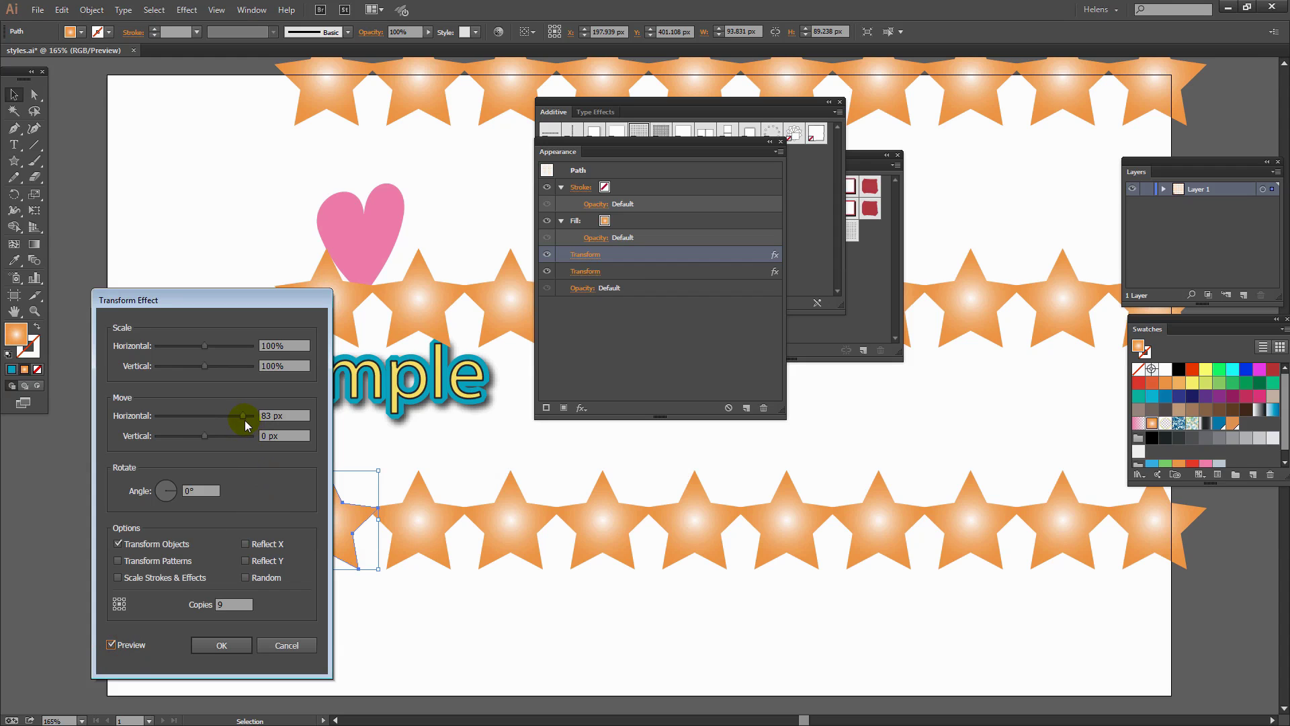
{"action": "left_click_drag", "start_coordinate": [243, 421], "coordinate": [245, 420]}
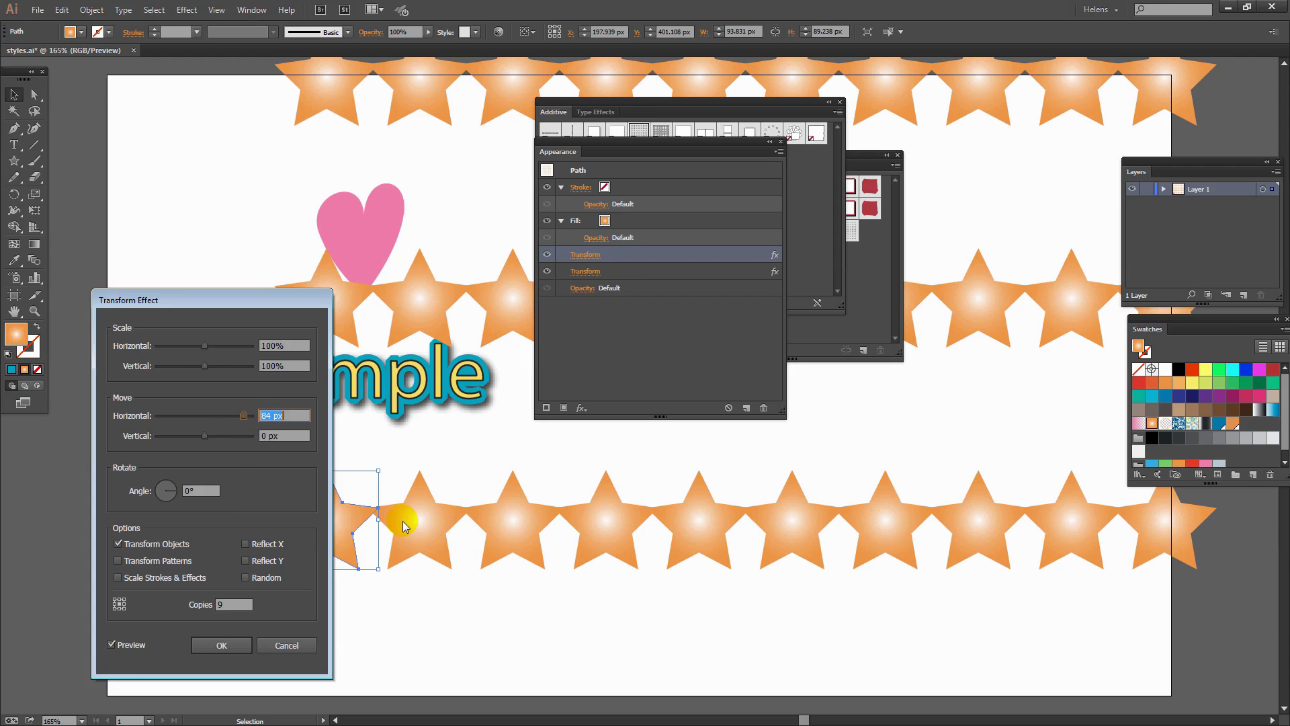
{"action": "key", "text": "Up"}
{"action": "key", "text": "Up"}
{"action": "key", "text": "Up"}
{"action": "key", "text": "Up"}
{"action": "key", "text": "Up"}
{"action": "key", "text": "Up"}
{"action": "key", "text": "Up"}
{"action": "key", "text": "Up"}
{"action": "key", "text": "Up"}
{"action": "key", "text": "Up"}
{"action": "key", "text": "Up"}
{"action": "key", "text": "Up"}
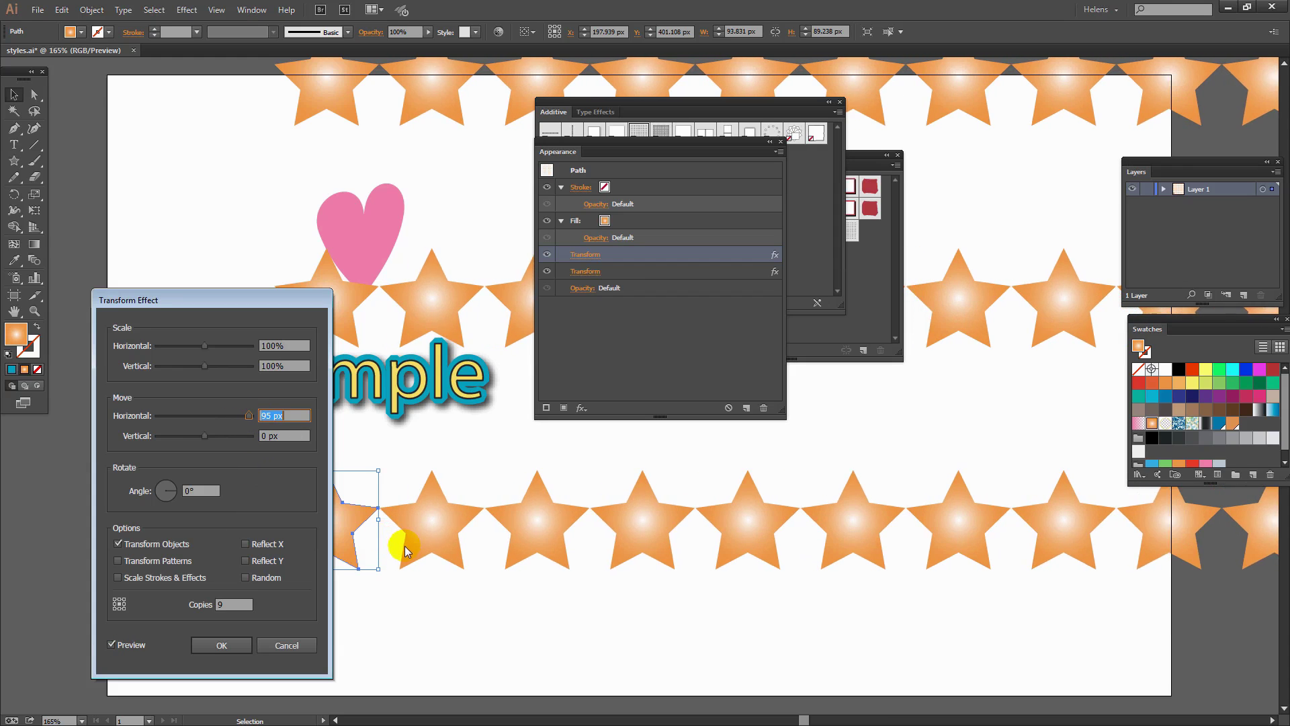
{"action": "key", "text": "Up"}
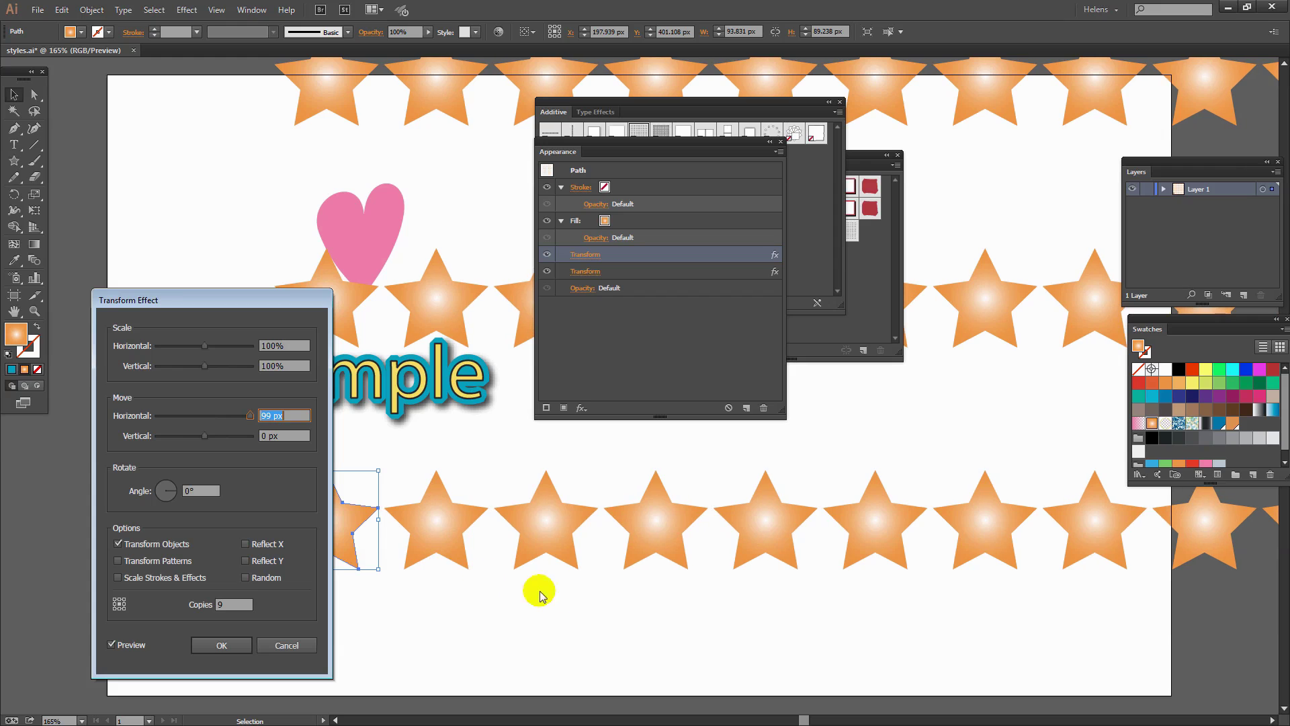
{"action": "left_click", "coordinate": [217, 646]}
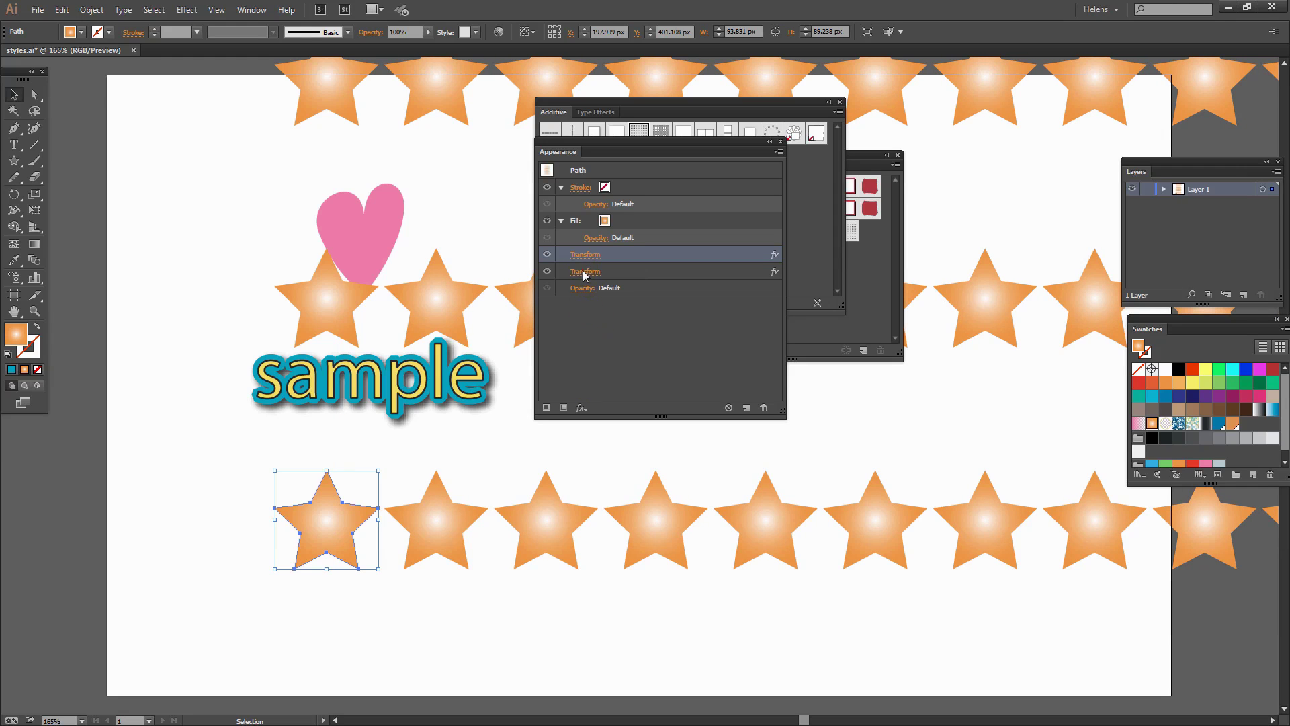
Raise the second Transform's Move Vertical from -200 px to -94 px with preview on.
{"action": "left_click", "coordinate": [584, 272]}
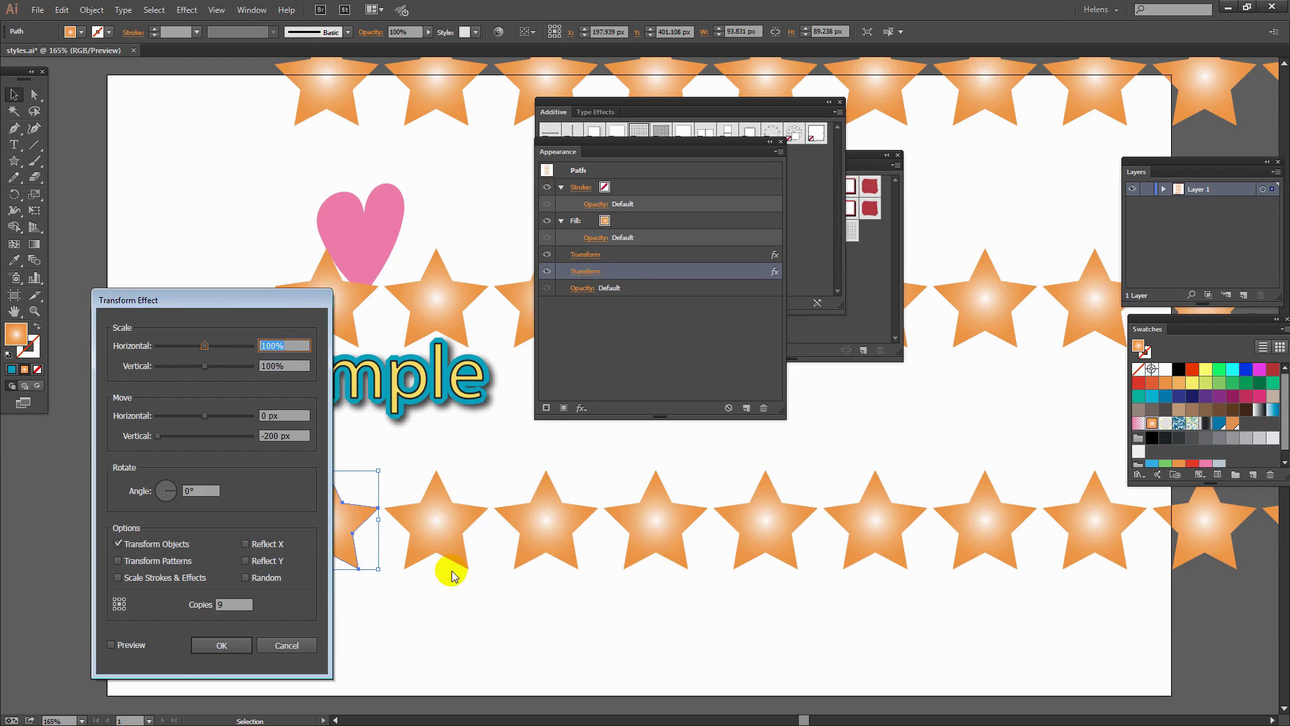
{"action": "left_click", "coordinate": [110, 646]}
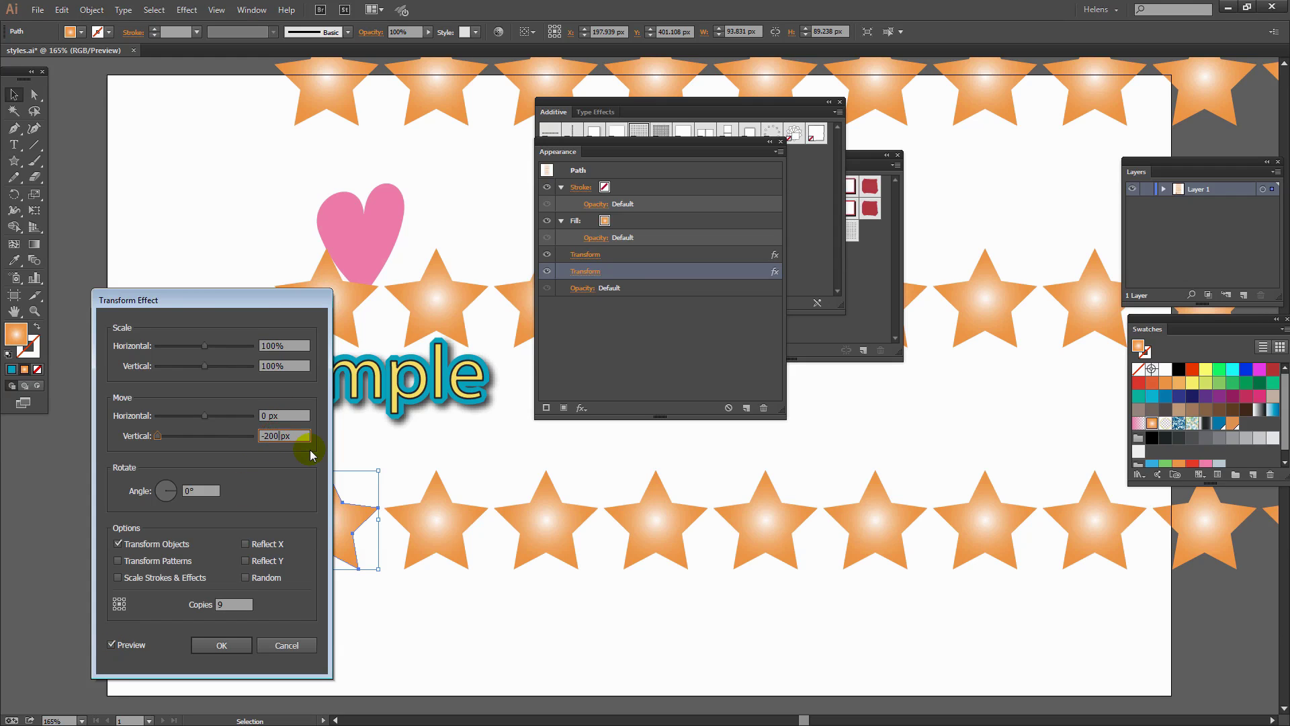
{"action": "key", "text": "Up"}
{"action": "key", "text": "Up"}
{"action": "key", "text": "Up"}
{"action": "key", "text": "Up"}
{"action": "key", "text": "Up"}
{"action": "key", "text": "Up"}
{"action": "key", "text": "Up"}
{"action": "key", "text": "Up"}
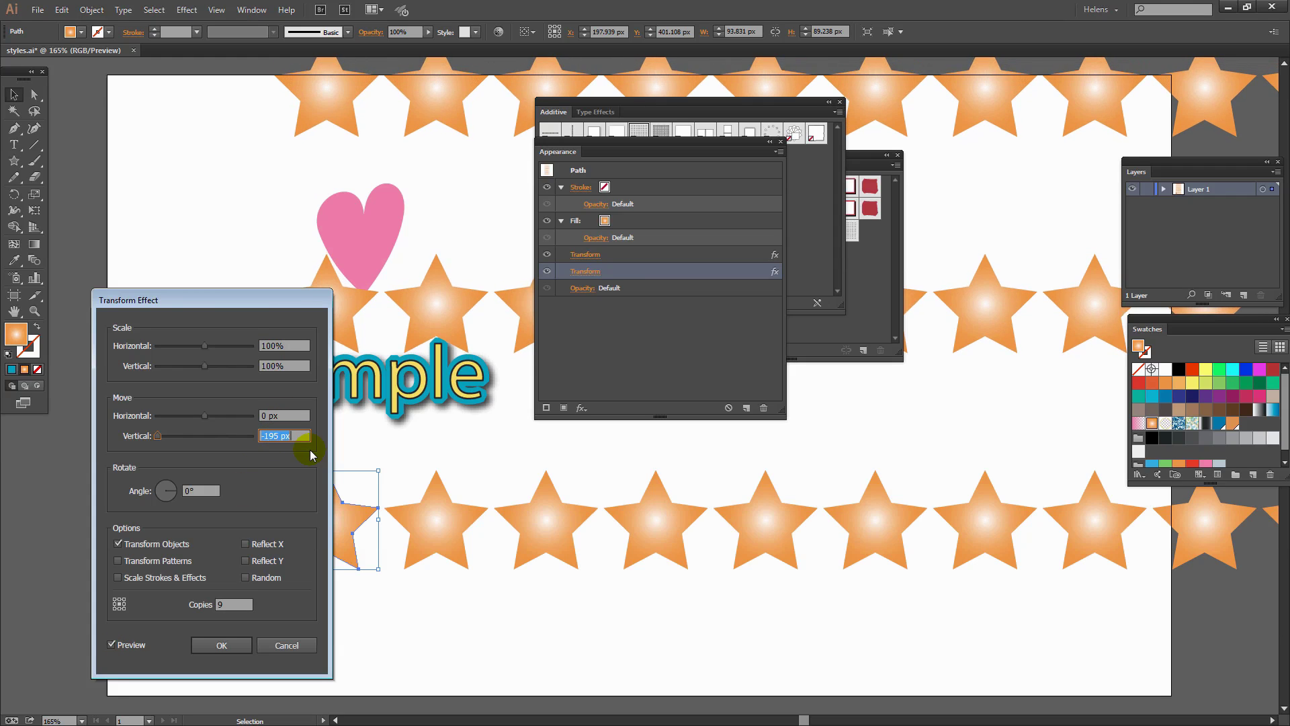
{"action": "key", "text": "Up"}
{"action": "key", "text": "Up"}
{"action": "key", "text": "Up"}
{"action": "key", "text": "Up"}
{"action": "key", "text": "Up"}
{"action": "key", "text": "Up"}
{"action": "key", "text": "Up"}
{"action": "key", "text": "Up"}
{"action": "key", "text": "Up"}
{"action": "key", "text": "Up"}
{"action": "key", "text": "Up"}
{"action": "key", "text": "Up"}
{"action": "key", "text": "Up"}
{"action": "key", "text": "Up"}
{"action": "key", "text": "Up"}
{"action": "key", "text": "Up"}
{"action": "key", "text": "Up"}
{"action": "key", "text": "Up"}
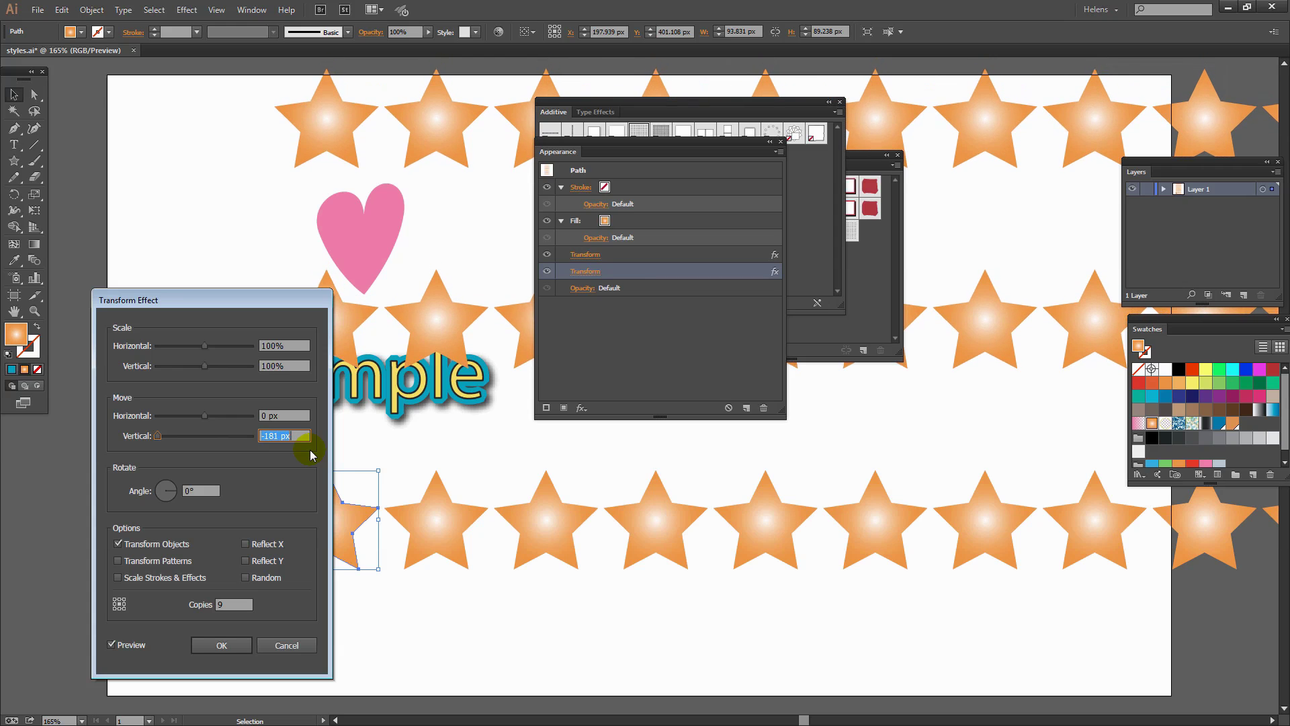
{"action": "key", "text": "Up"}
{"action": "key", "text": "Up"}
{"action": "key", "text": "Up"}
{"action": "key", "text": "Up"}
{"action": "key", "text": "Up"}
{"action": "key", "text": "Up"}
{"action": "key", "text": "Up"}
{"action": "key", "text": "Up"}
{"action": "key", "text": "Up"}
{"action": "key", "text": "Up"}
{"action": "key", "text": "Up"}
{"action": "key", "text": "Up"}
{"action": "key", "text": "Up"}
{"action": "key", "text": "Up"}
{"action": "key", "text": "Up"}
{"action": "key", "text": "Up"}
{"action": "key", "text": "Up"}
{"action": "key", "text": "Up"}
{"action": "key", "text": "Up"}
{"action": "key", "text": "Up"}
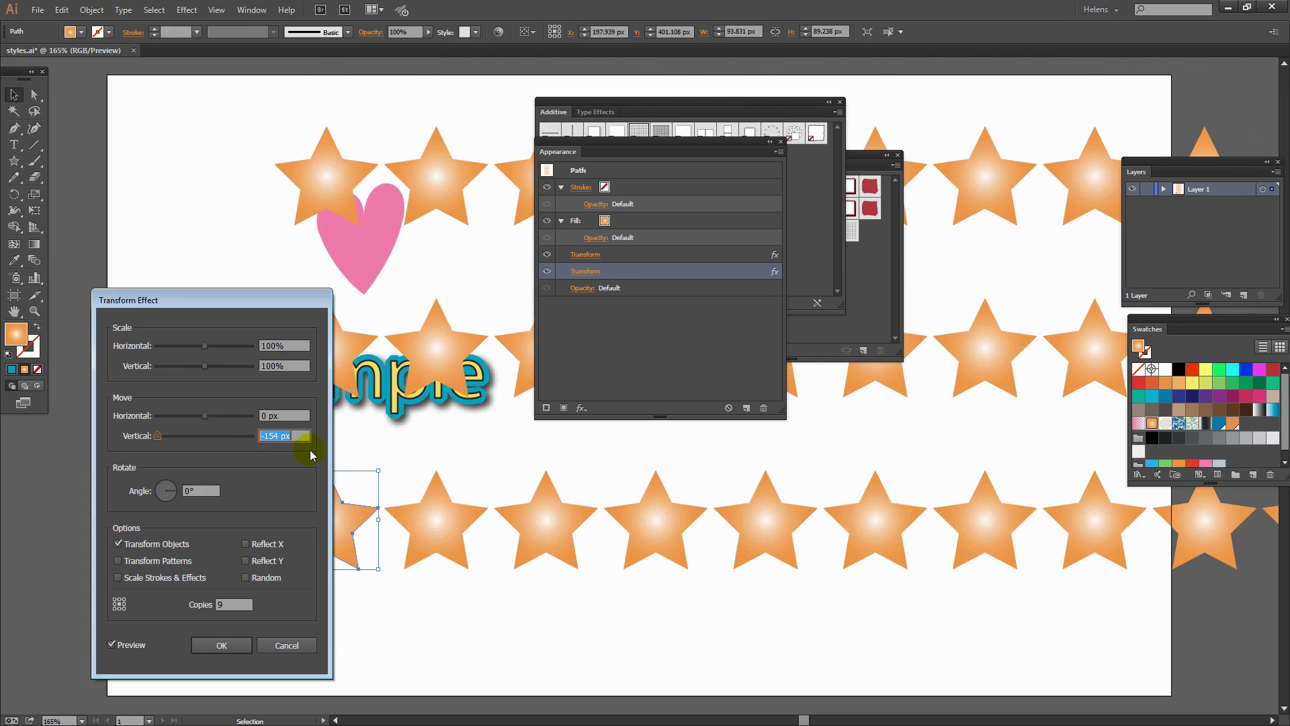
{"action": "key", "text": "Up"}
{"action": "key", "text": "Up"}
{"action": "key", "text": "Up"}
{"action": "key", "text": "Up"}
{"action": "key", "text": "Up"}
{"action": "key", "text": "Up"}
{"action": "key", "text": "Up"}
{"action": "key", "text": "Up"}
{"action": "key", "text": "Up"}
{"action": "key", "text": "Up"}
{"action": "key", "text": "Up"}
{"action": "key", "text": "Up"}
{"action": "key", "text": "Up"}
{"action": "key", "text": "Up"}
{"action": "key", "text": "Up"}
{"action": "key", "text": "Up"}
{"action": "key", "text": "Up"}
{"action": "key", "text": "Up"}
{"action": "key", "text": "Up"}
{"action": "key", "text": "Up"}
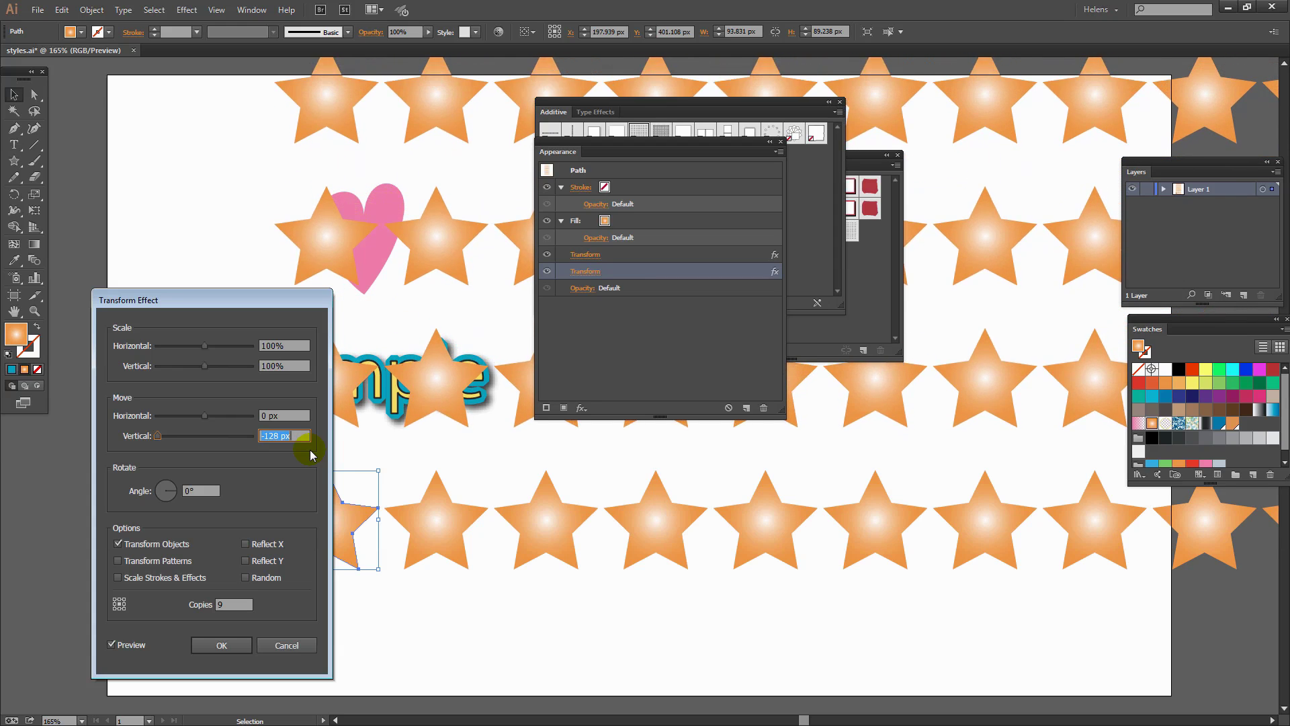
{"action": "key", "text": "Up"}
{"action": "key", "text": "Up"}
{"action": "key", "text": "Up"}
{"action": "key", "text": "Up"}
{"action": "key", "text": "Up"}
{"action": "key", "text": "Up"}
{"action": "key", "text": "Up"}
{"action": "key", "text": "Up"}
{"action": "key", "text": "Up"}
{"action": "key", "text": "Up"}
{"action": "key", "text": "Up"}
{"action": "key", "text": "Up"}
{"action": "key", "text": "Up"}
{"action": "key", "text": "Up"}
{"action": "key", "text": "Up"}
{"action": "key", "text": "Up"}
{"action": "key", "text": "Up"}
{"action": "key", "text": "Up"}
{"action": "key", "text": "Up"}
{"action": "key", "text": "Up"}
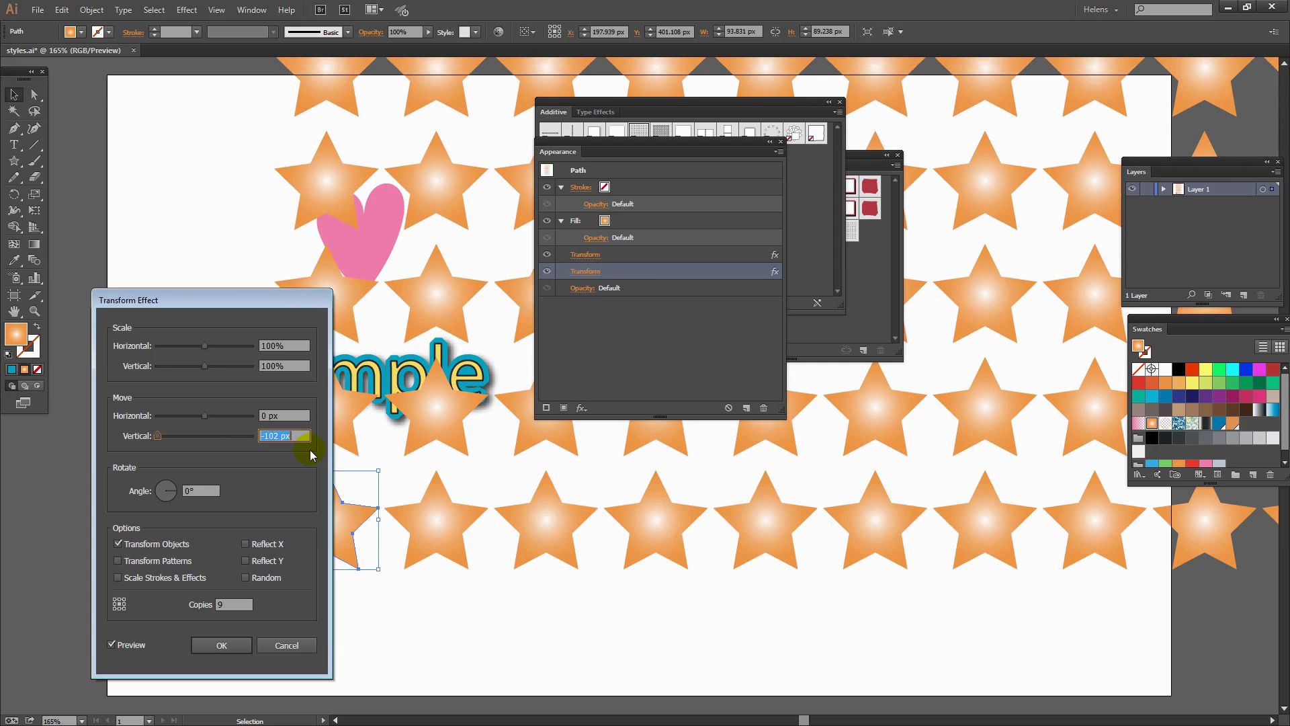
{"action": "key", "text": "Up"}
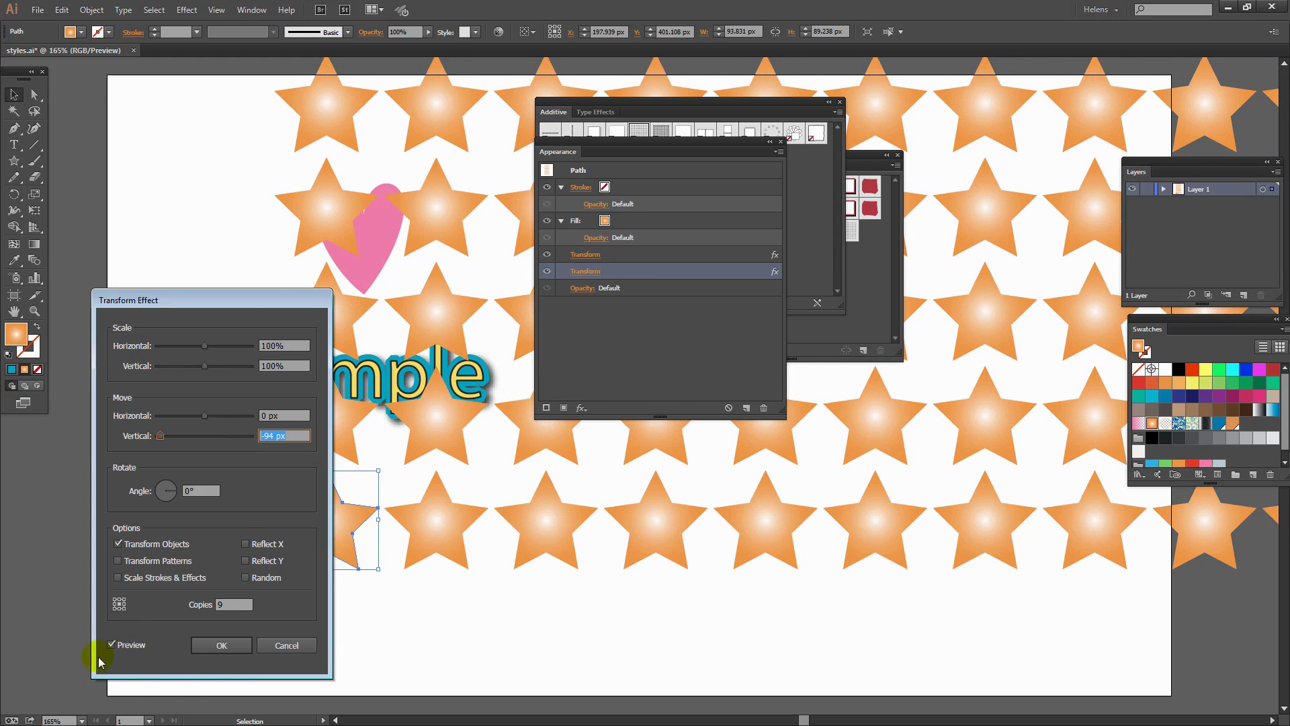
{"action": "left_click", "coordinate": [225, 646]}
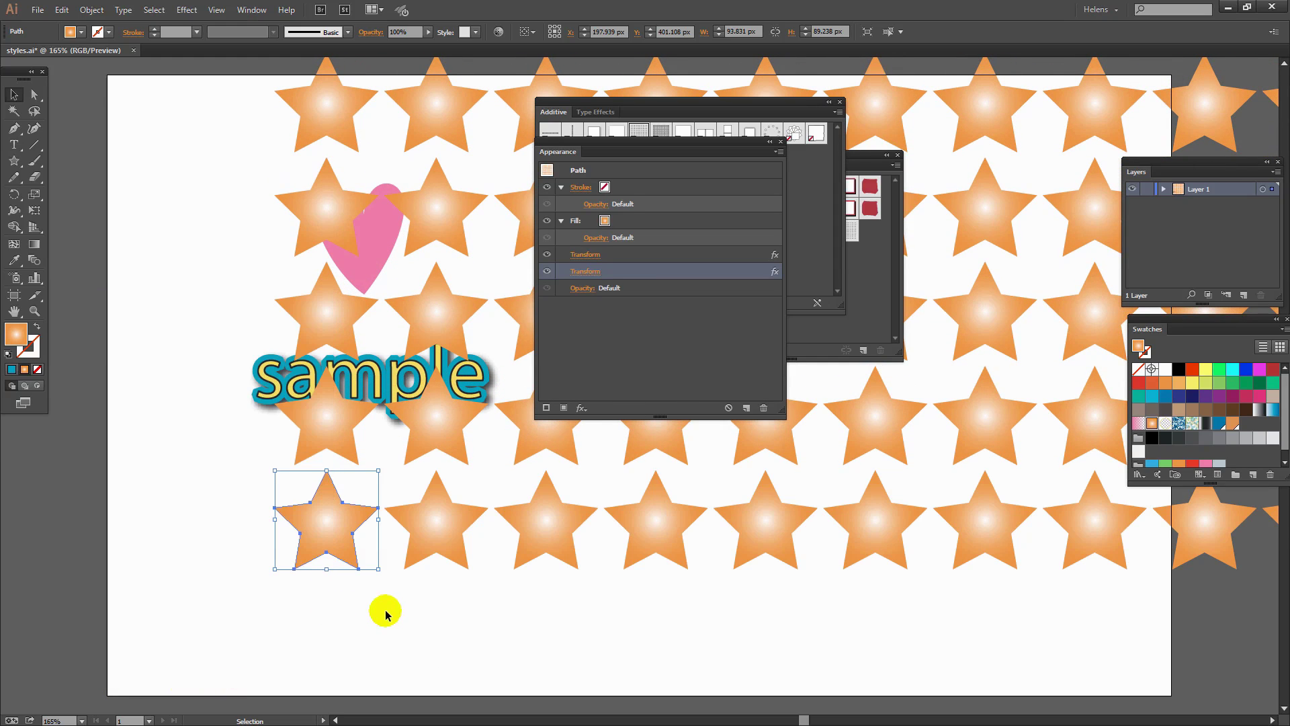
Try the Rotate Copy Large style on the star, then undo both transforms.
{"action": "left_click_drag", "start_coordinate": [607, 154], "coordinate": [1016, 315]}
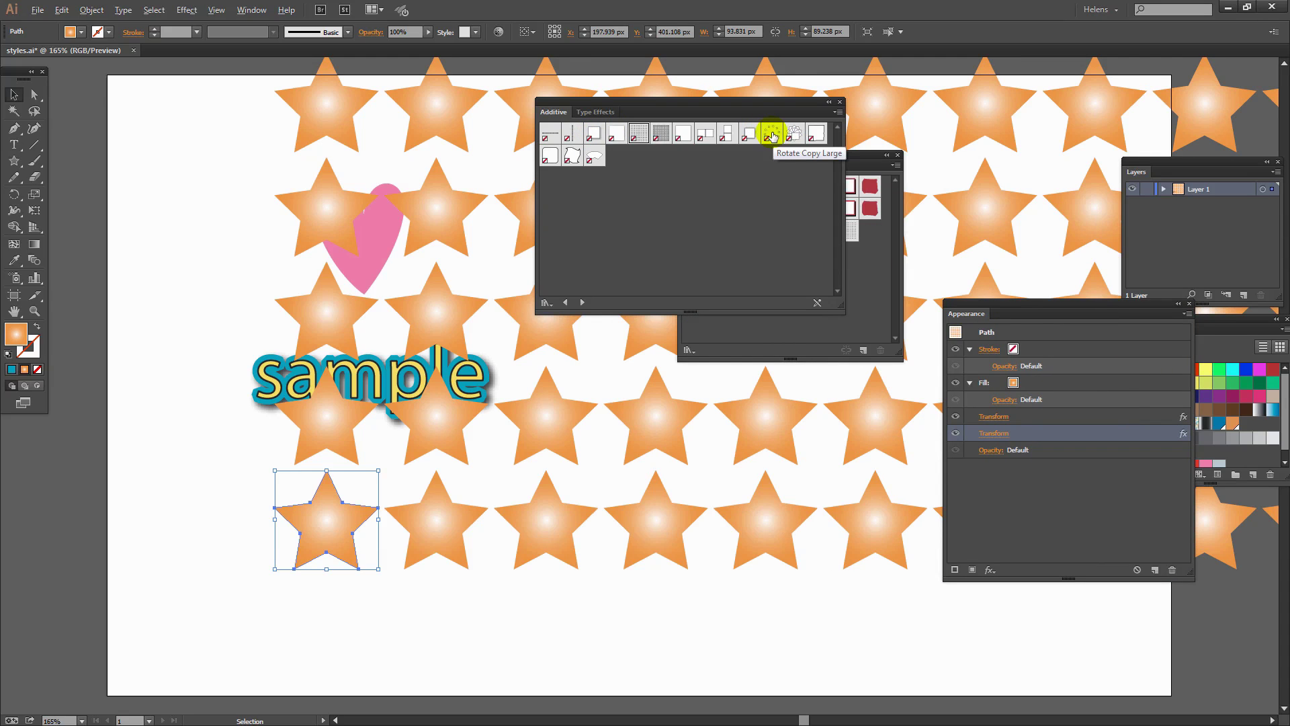
{"action": "left_click", "coordinate": [771, 136]}
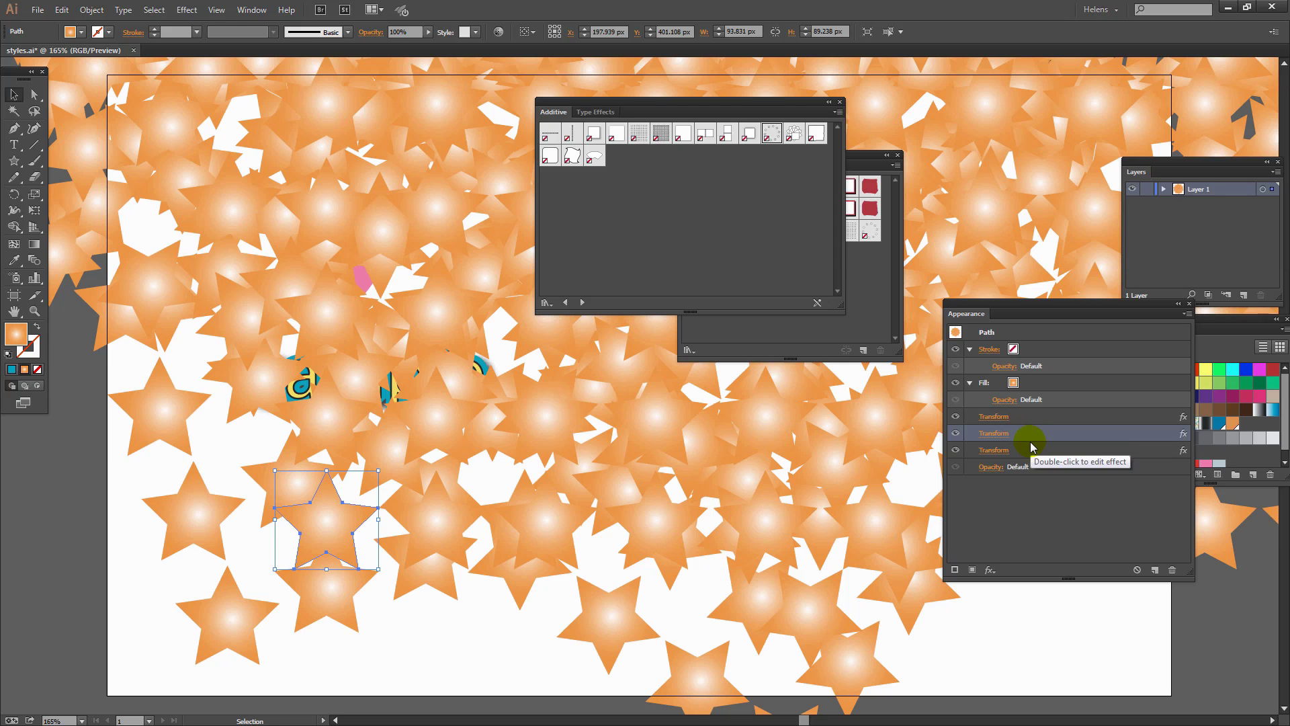
{"action": "key", "text": "ctrl+z"}
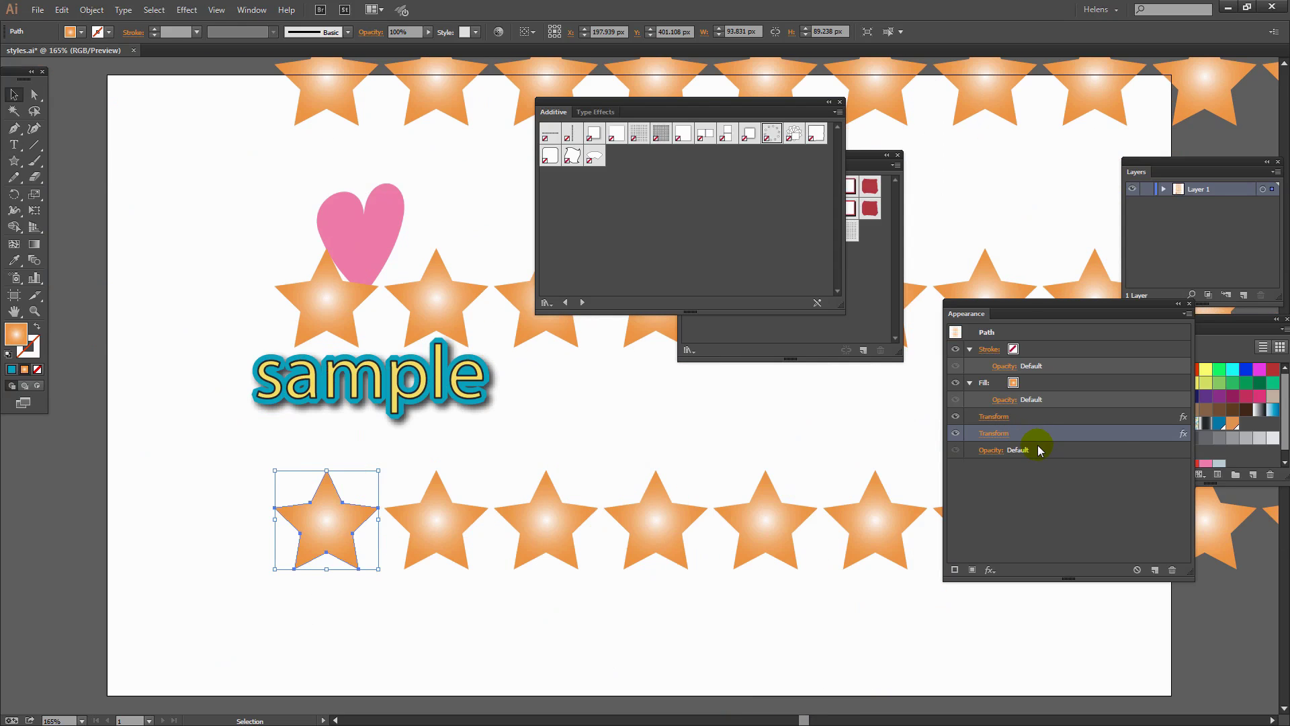
{"action": "key", "text": "ctrl+z"}
{"action": "key", "text": "ctrl+z"}
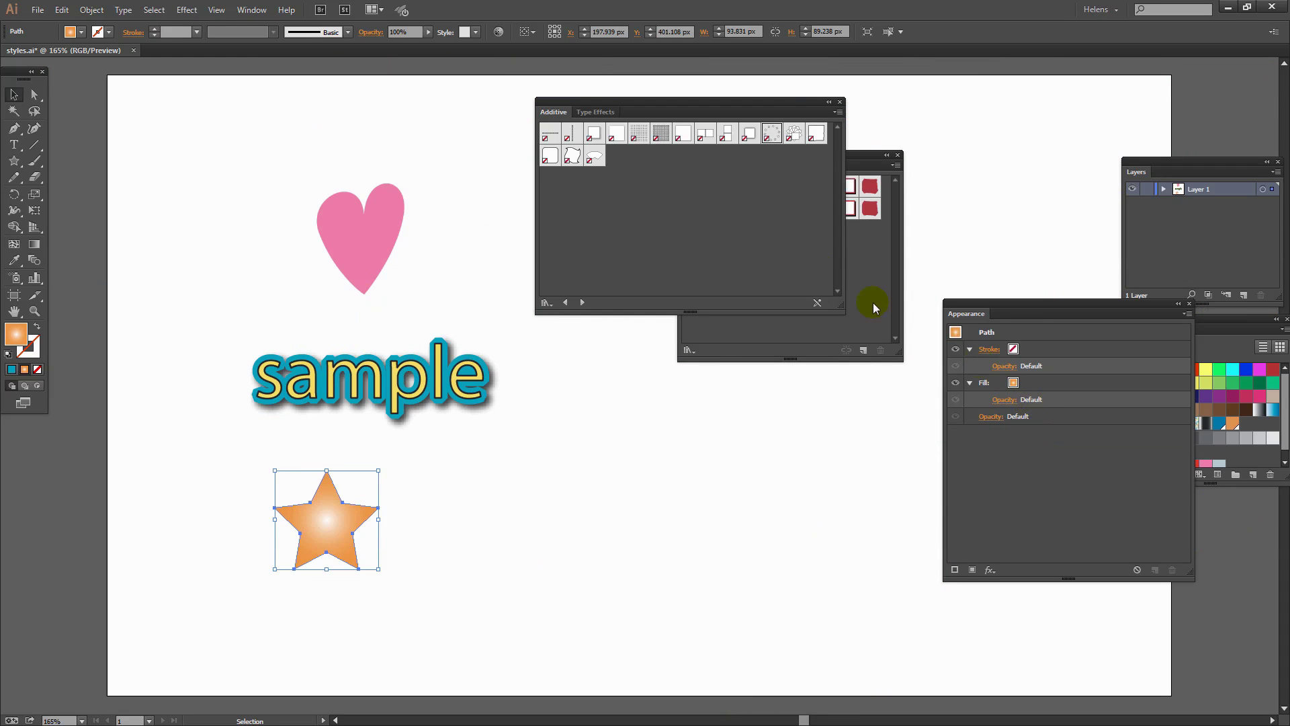
Apply an Additive scattering style and drag the star toward the artboard's bottom centre.
{"action": "left_click", "coordinate": [774, 134]}
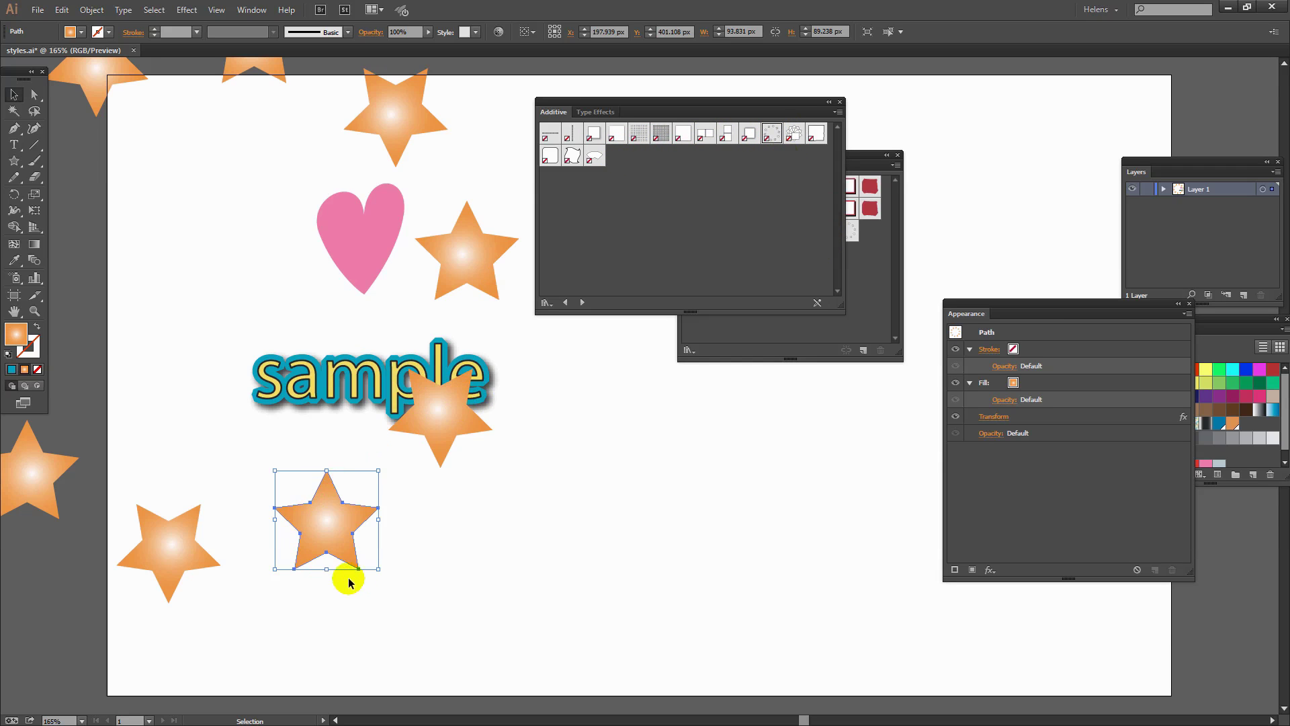
{"action": "left_click_drag", "start_coordinate": [329, 528], "coordinate": [651, 591]}
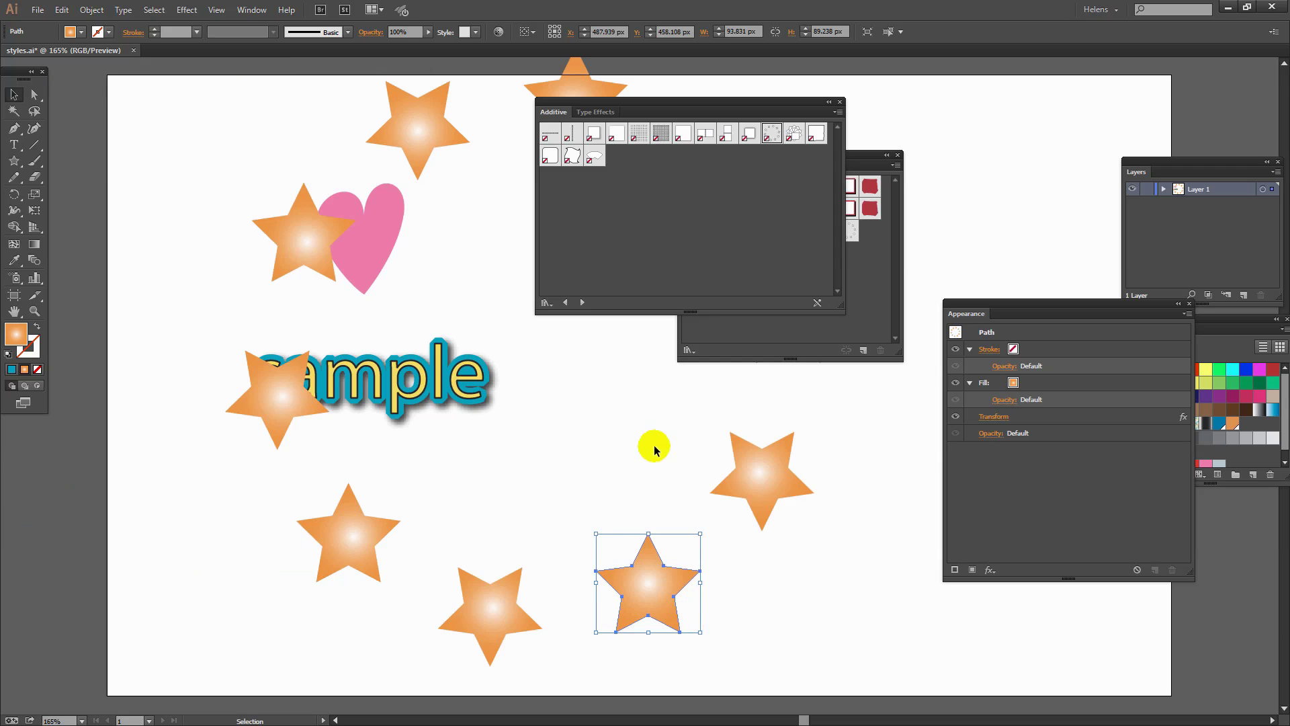
{"action": "left_click_drag", "start_coordinate": [655, 102], "coordinate": [969, 119]}
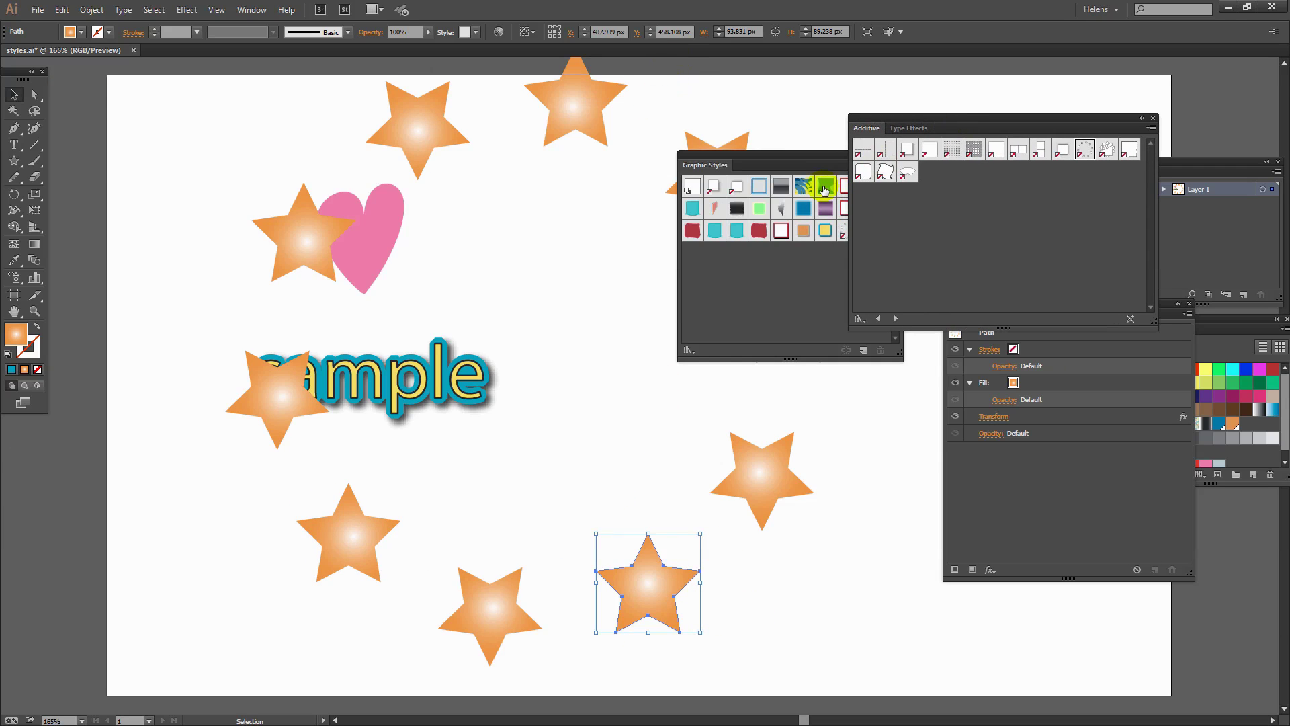
{"action": "left_click_drag", "start_coordinate": [781, 158], "coordinate": [1031, 457]}
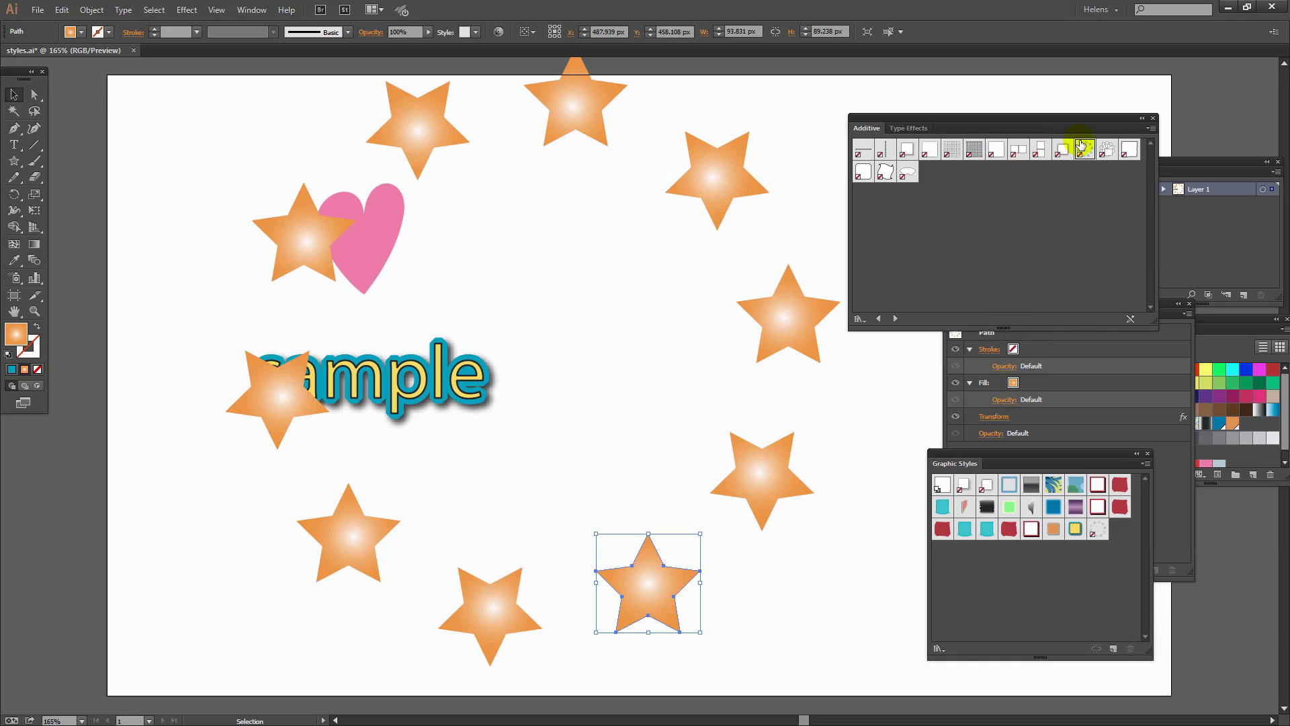
Inspect the star's Transform effect without changes, then delete it from Appearance.
{"action": "left_click", "coordinate": [1158, 469]}
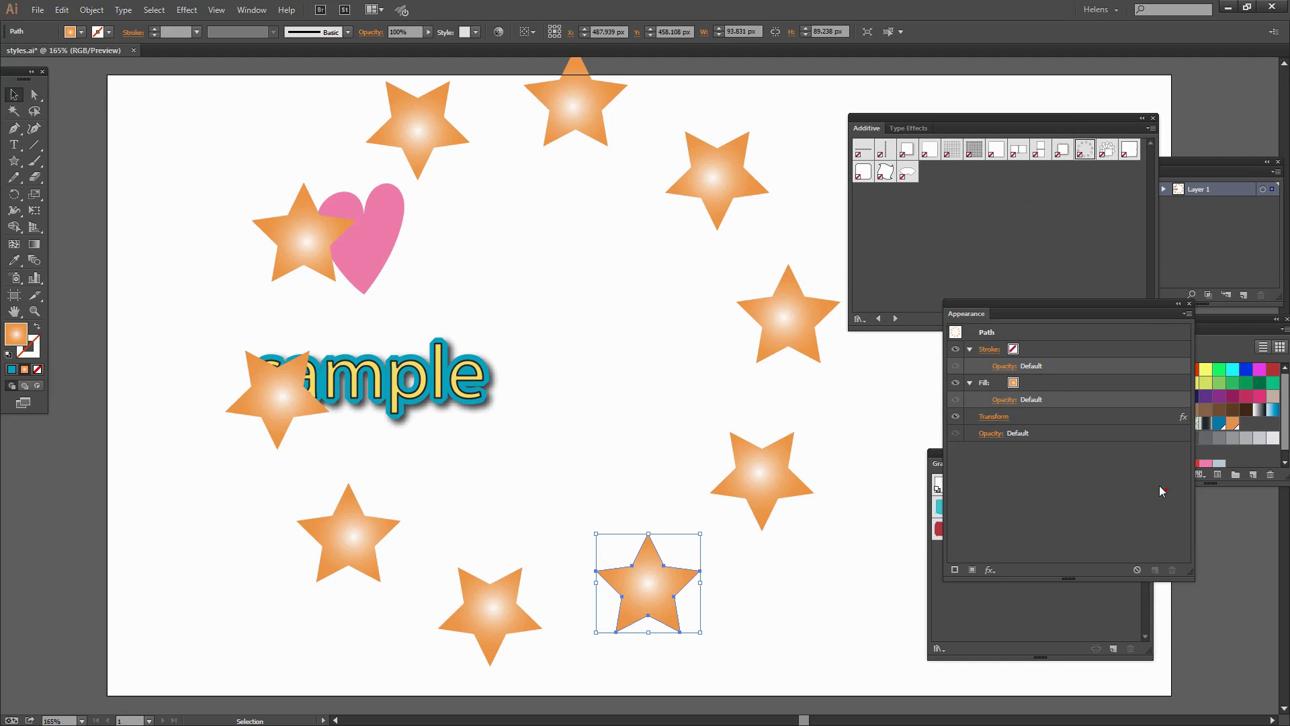
{"action": "left_click", "coordinate": [1001, 418]}
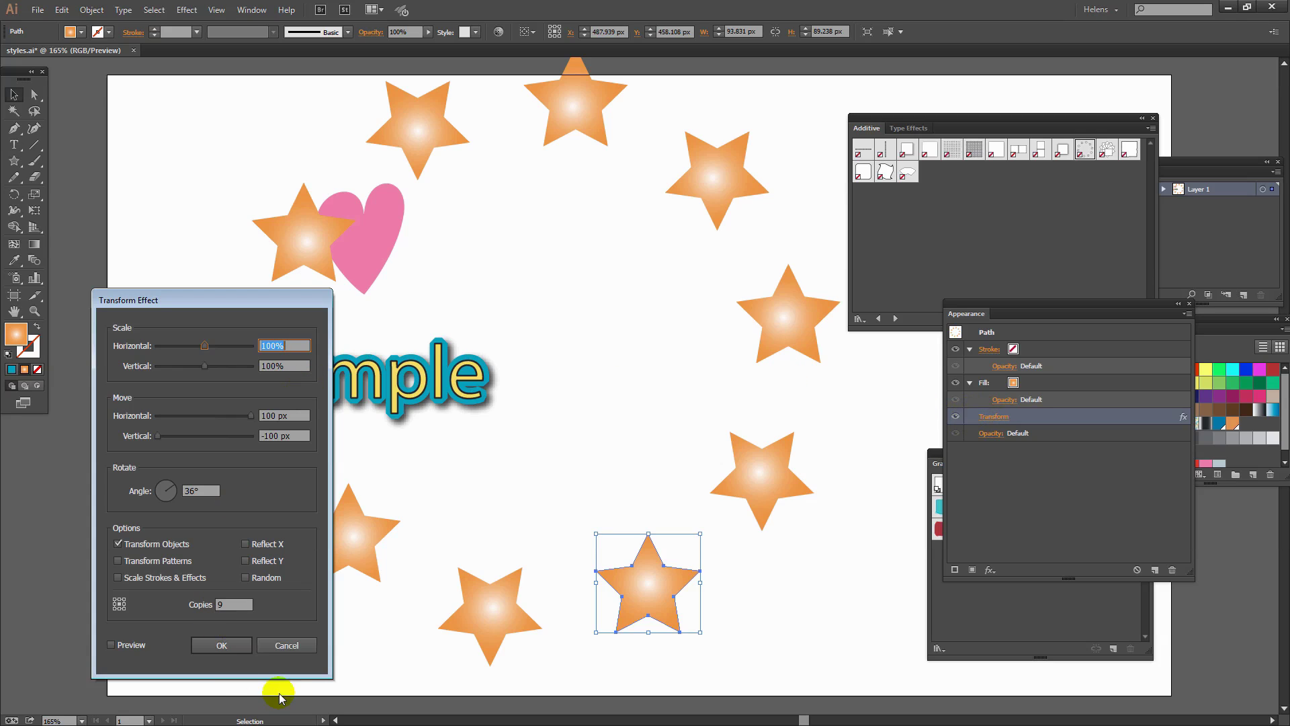
{"action": "left_click", "coordinate": [289, 646]}
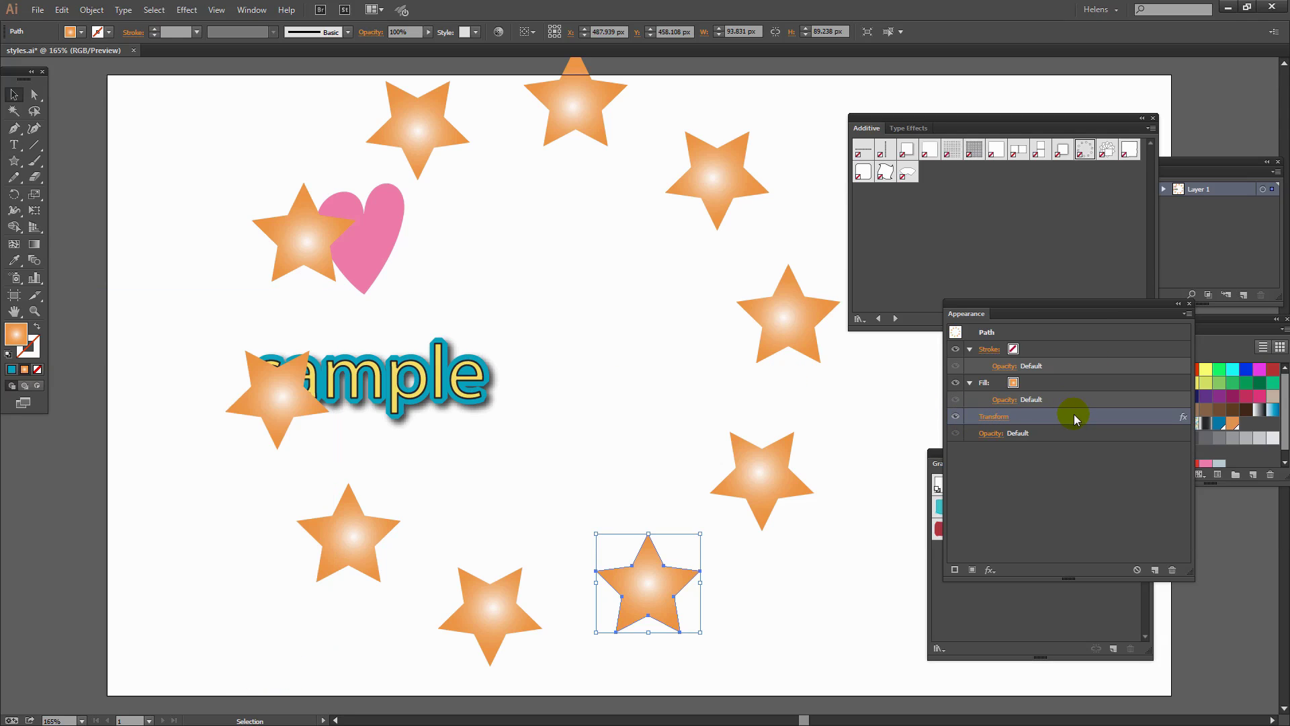
{"action": "left_click", "coordinate": [1173, 570]}
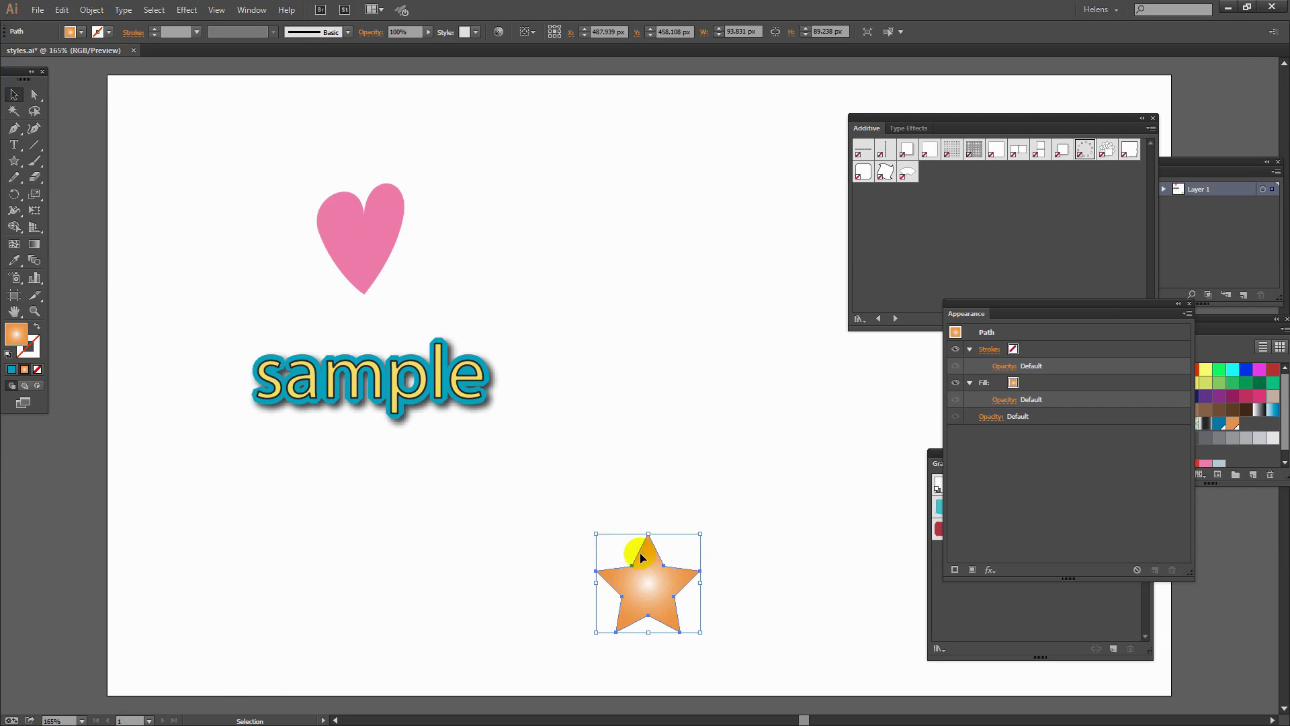
{"action": "left_click", "coordinate": [1083, 144]}
{"action": "left_click", "coordinate": [1107, 149]}
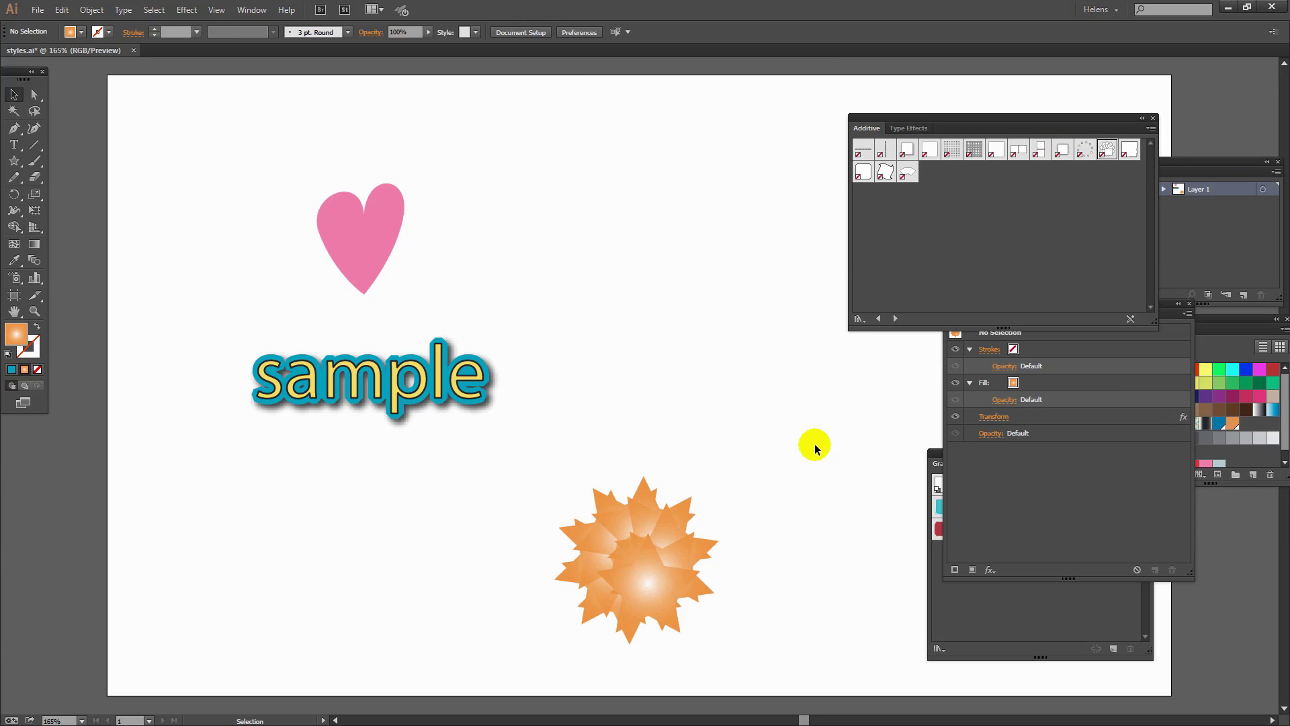
{"action": "key", "text": "ctrl+z"}
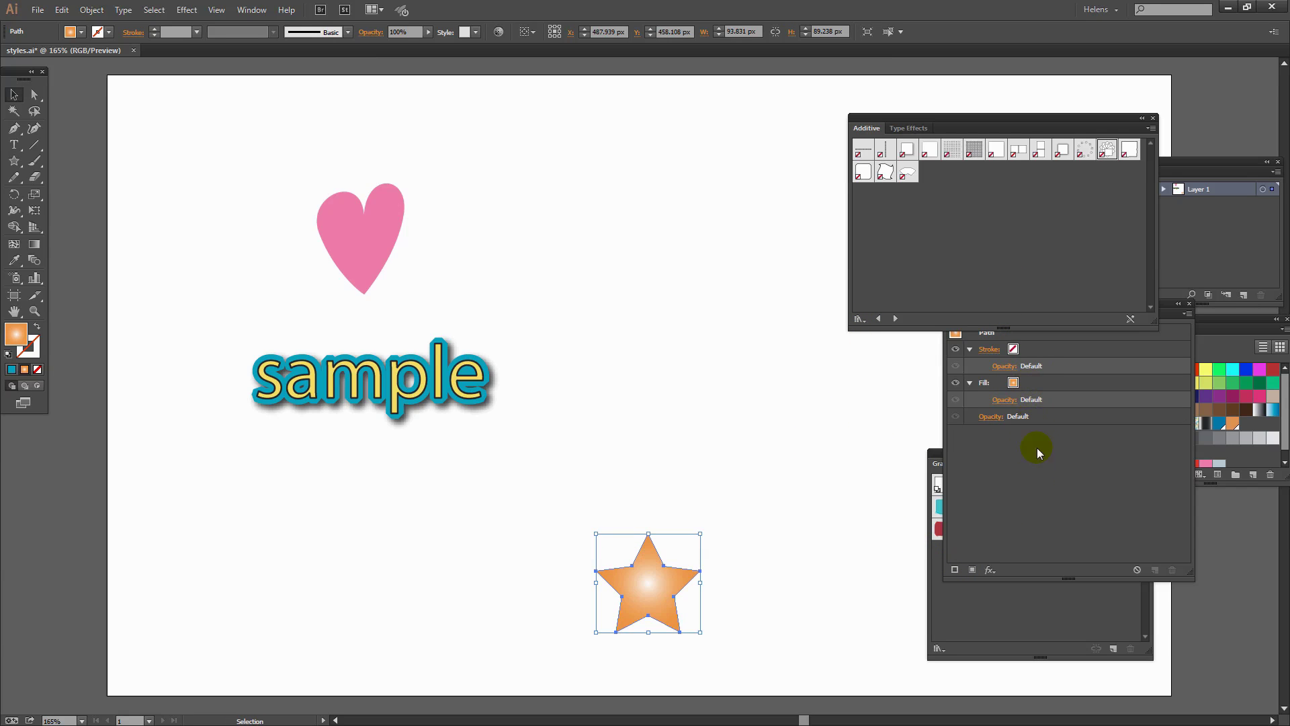
Rearrange the Additive, Appearance and Graphic Styles panels and list the available style libraries.
{"action": "left_click_drag", "start_coordinate": [1046, 115], "coordinate": [824, 70]}
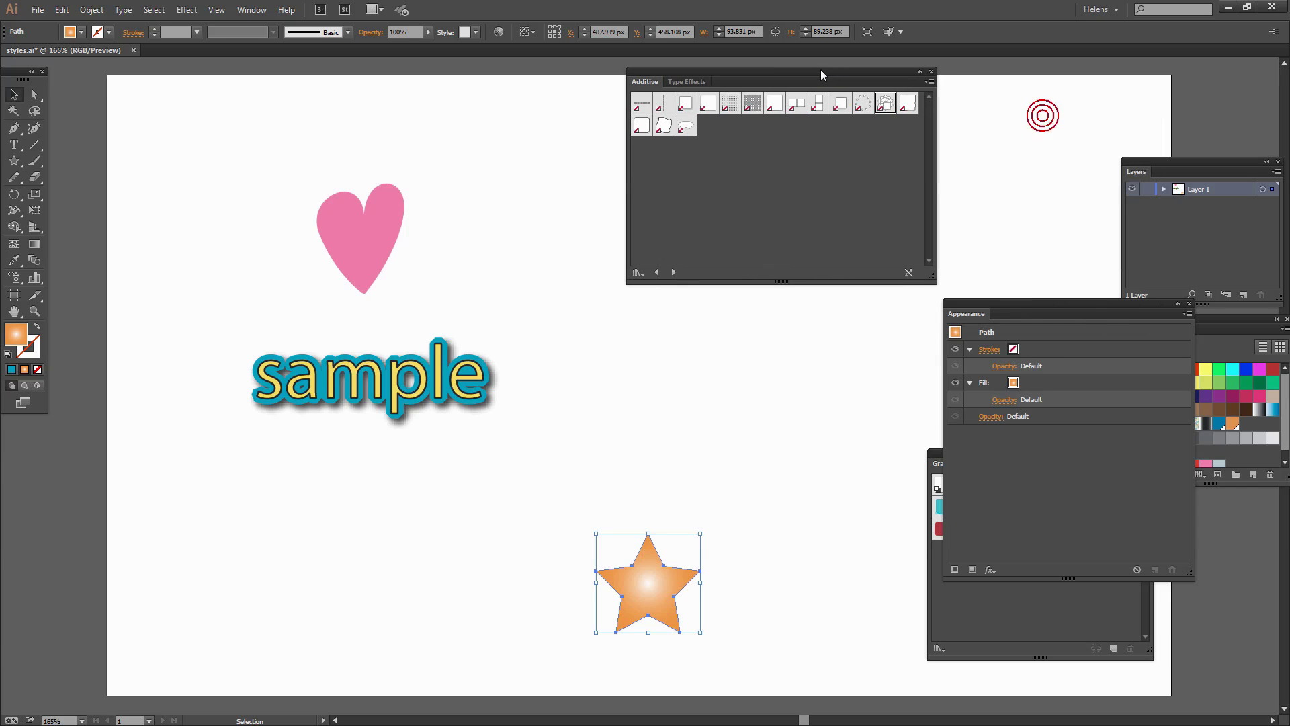
{"action": "left_click_drag", "start_coordinate": [1064, 311], "coordinate": [1047, 111]}
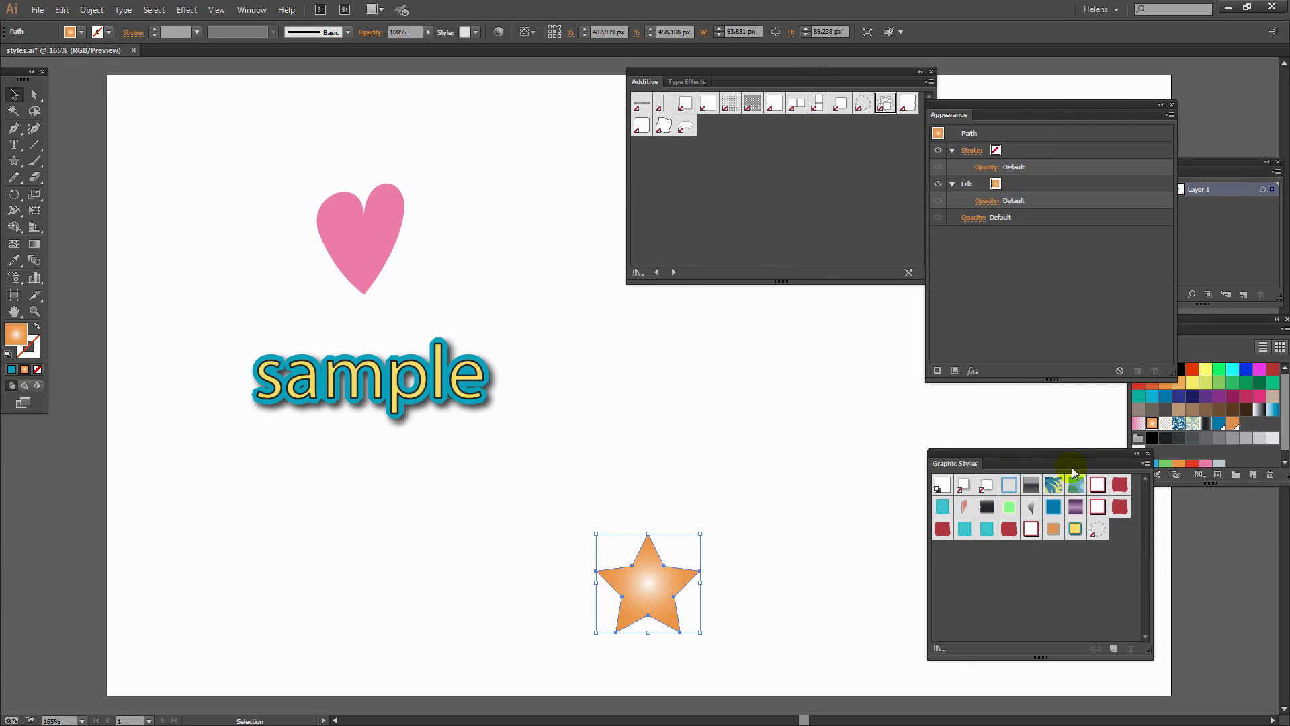
{"action": "left_click_drag", "start_coordinate": [1060, 464], "coordinate": [949, 428]}
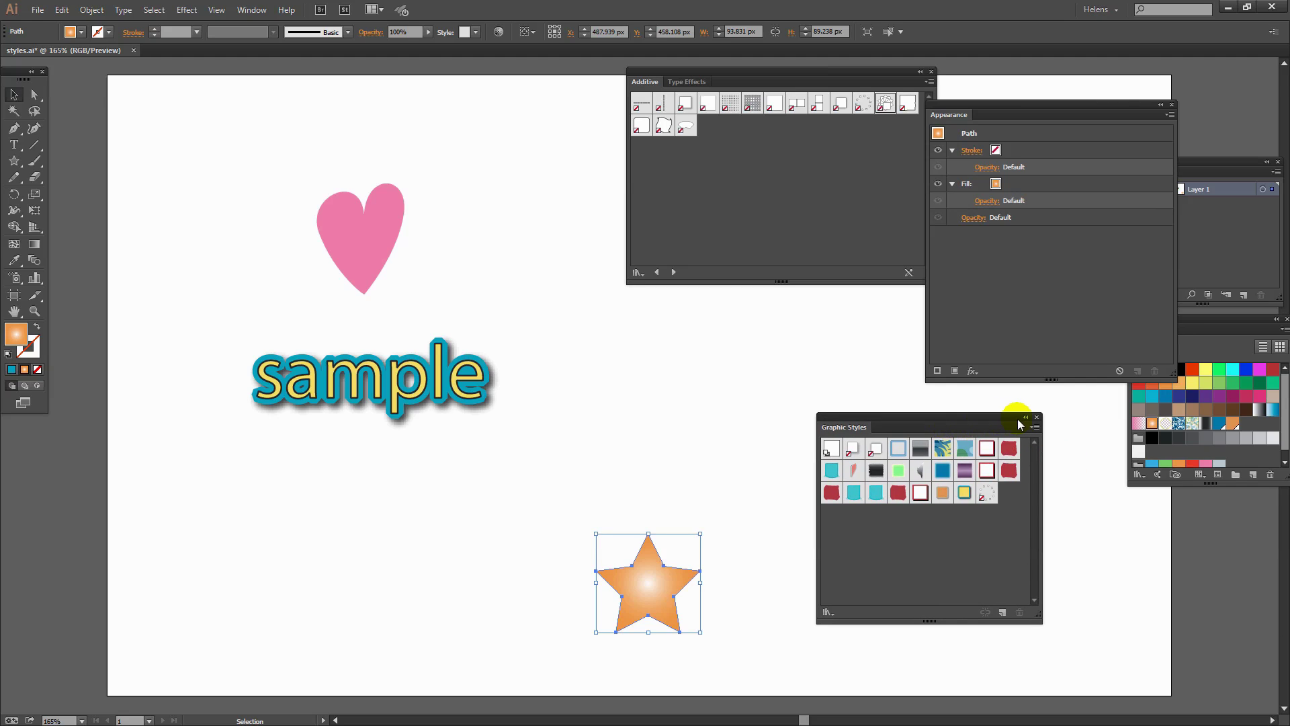
{"action": "left_click", "coordinate": [1034, 428]}
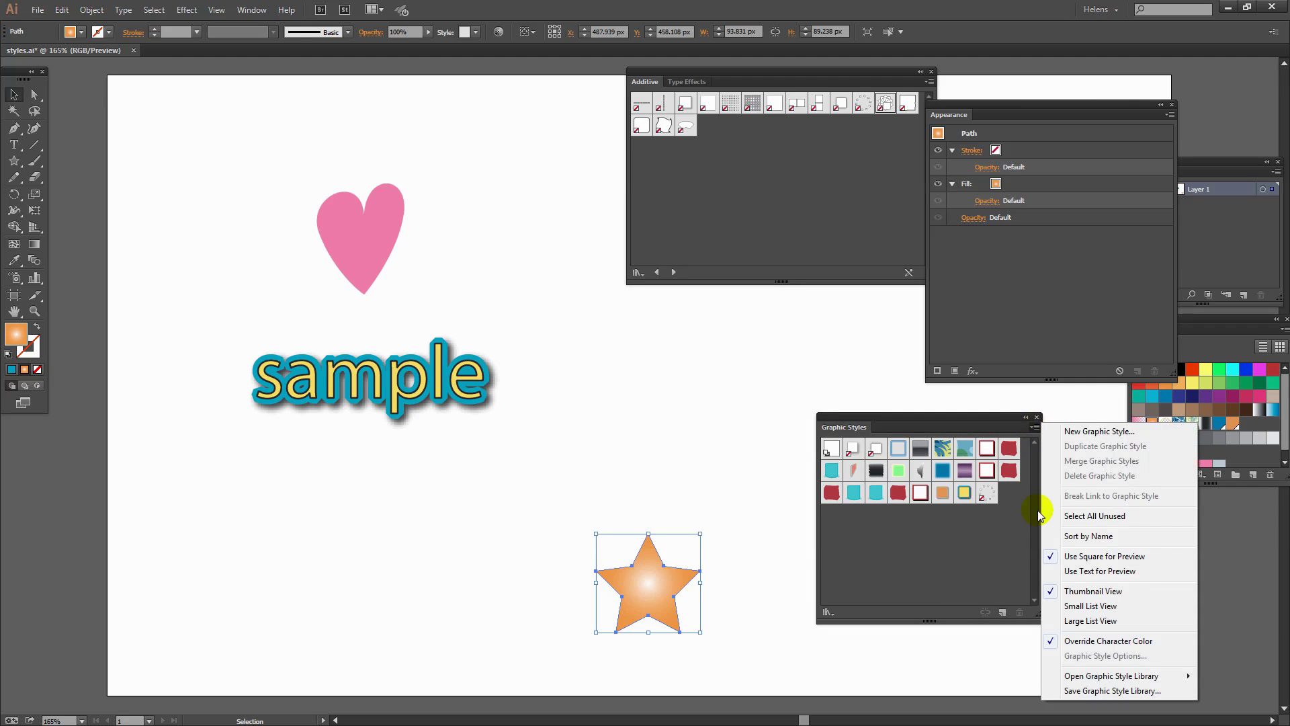
{"action": "mouse_move", "coordinate": [1090, 677]}
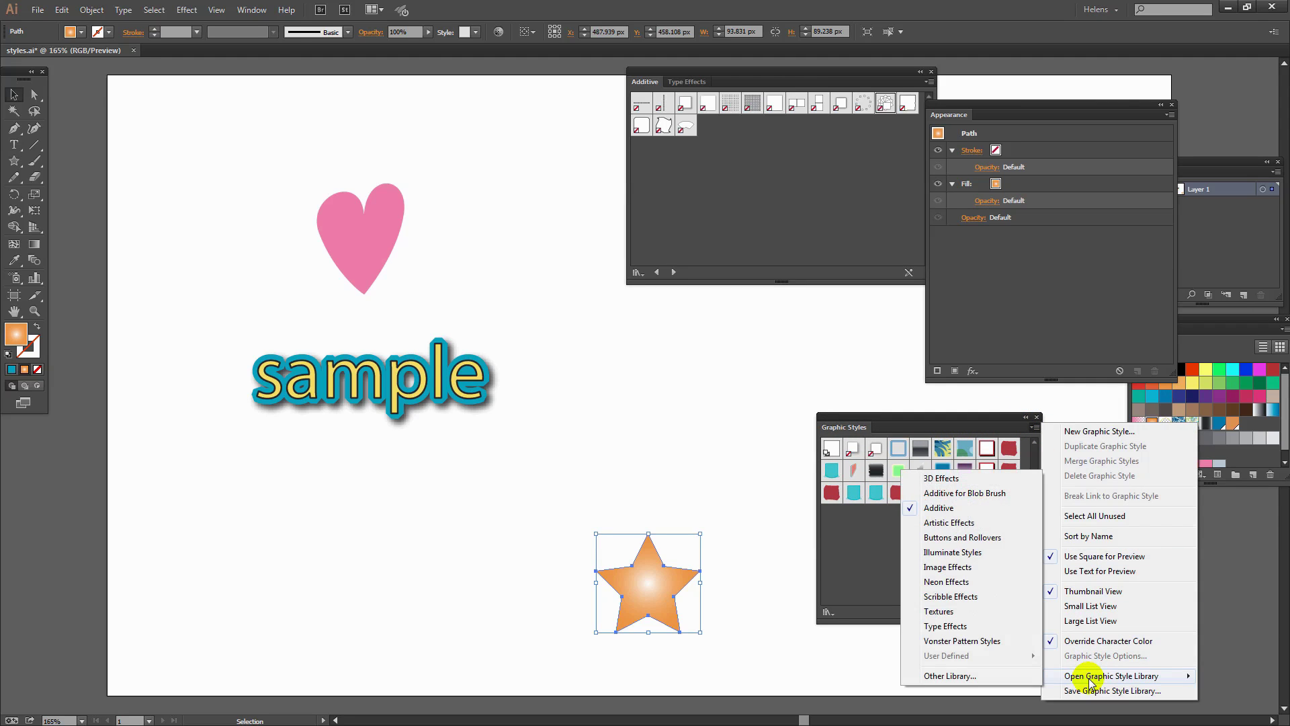